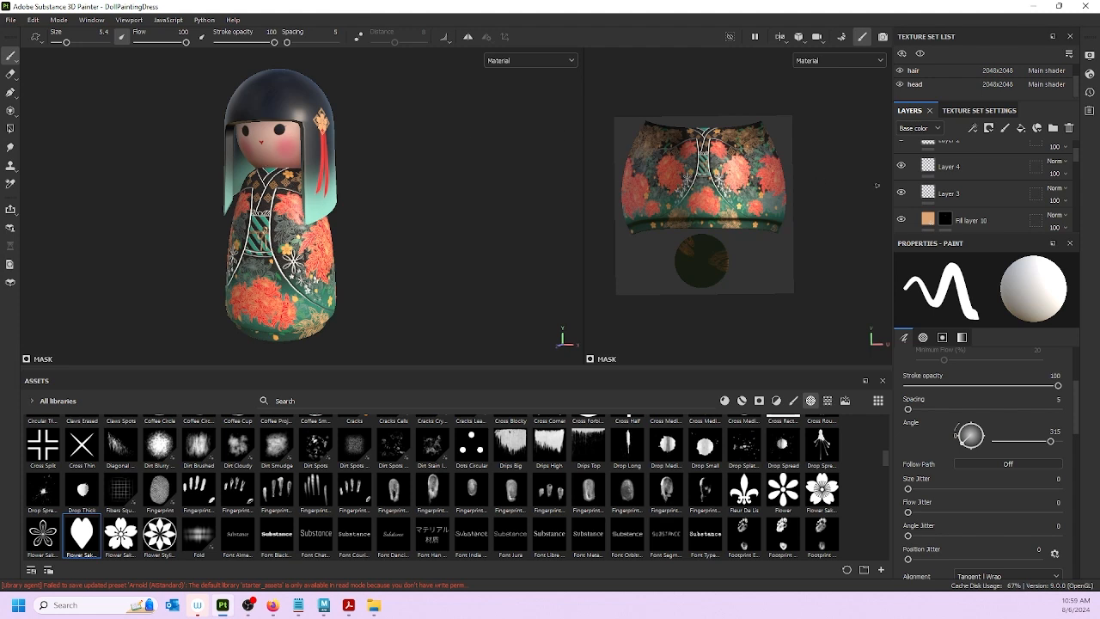
Step: Examine the body texture set's settings, including its list of channels and its baked mesh maps
{"action": "scroll", "coordinate": [928, 171], "scroll_direction": "down", "scroll_amount": 5}
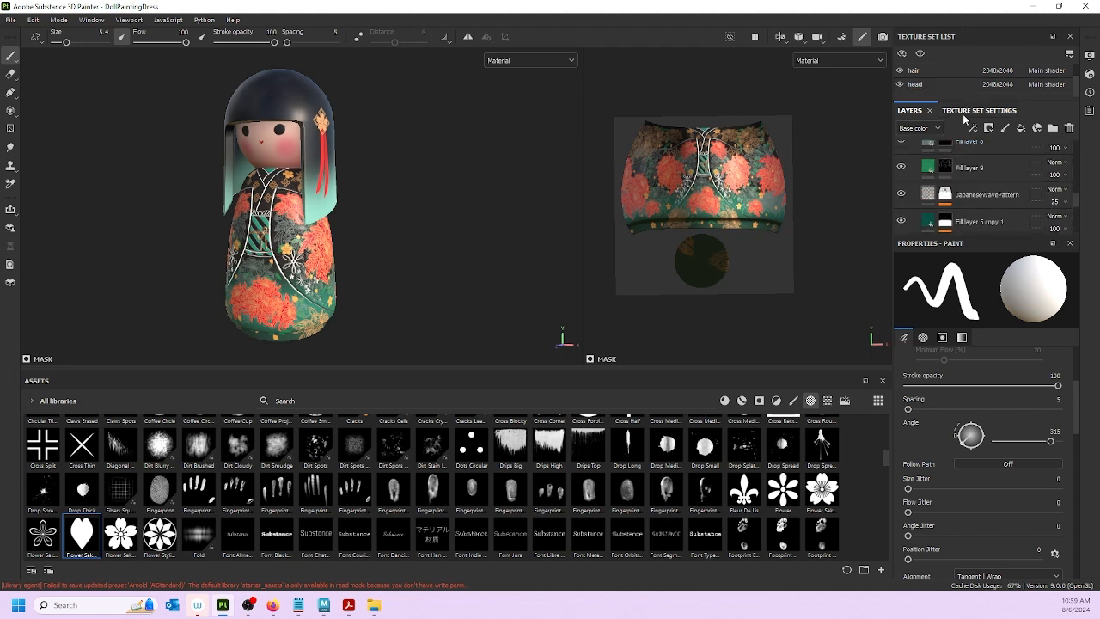
{"action": "left_click_drag", "start_coordinate": [979, 236], "coordinate": [972, 378]}
{"action": "left_click", "coordinate": [979, 110]}
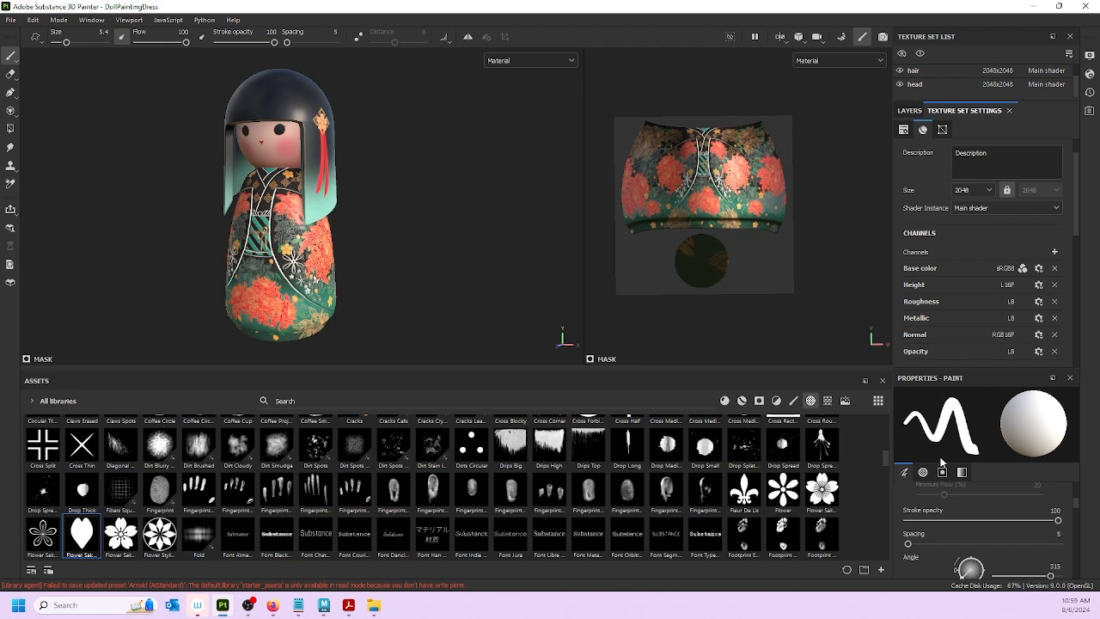
{"action": "mouse_move", "coordinate": [971, 368]}
{"action": "left_mouse_down"}
{"action": "mouse_move", "coordinate": [983, 453]}
{"action": "mouse_move", "coordinate": [983, 436]}
{"action": "left_mouse_up"}
{"action": "scroll", "coordinate": [928, 247], "scroll_direction": "down", "scroll_amount": 2}
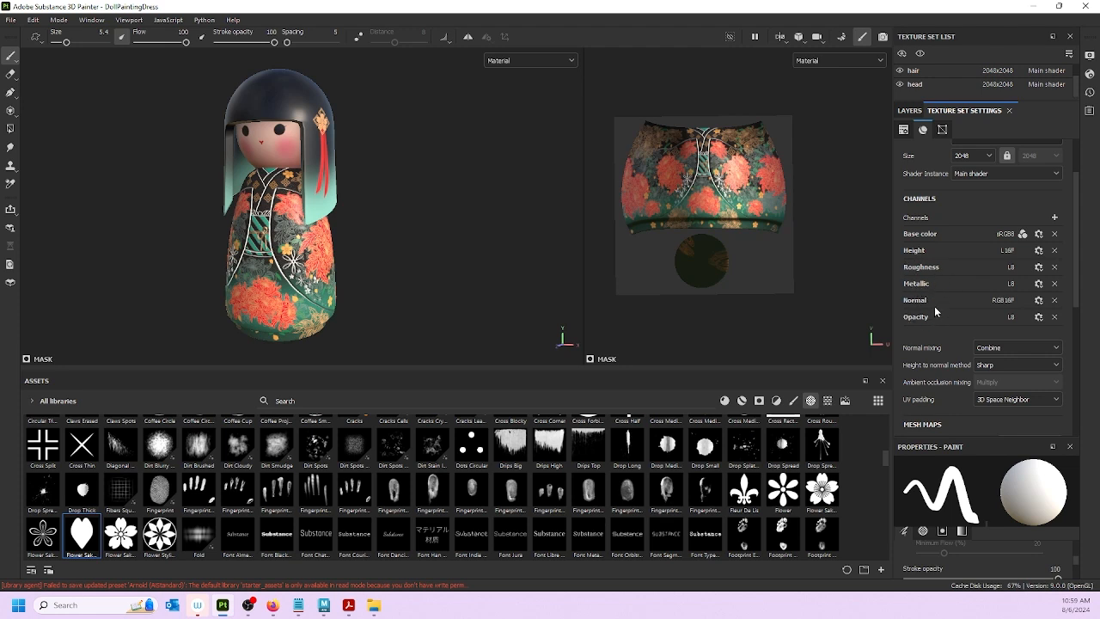
{"action": "scroll", "coordinate": [934, 307], "scroll_direction": "down", "scroll_amount": 2}
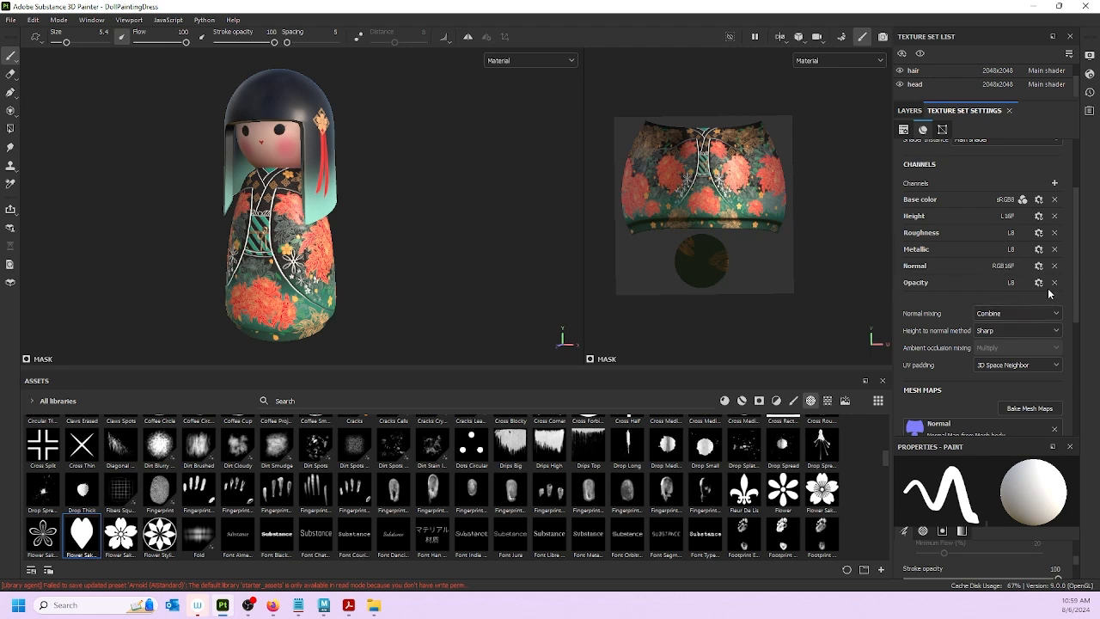
{"action": "scroll", "coordinate": [984, 299], "scroll_direction": "down", "scroll_amount": 5}
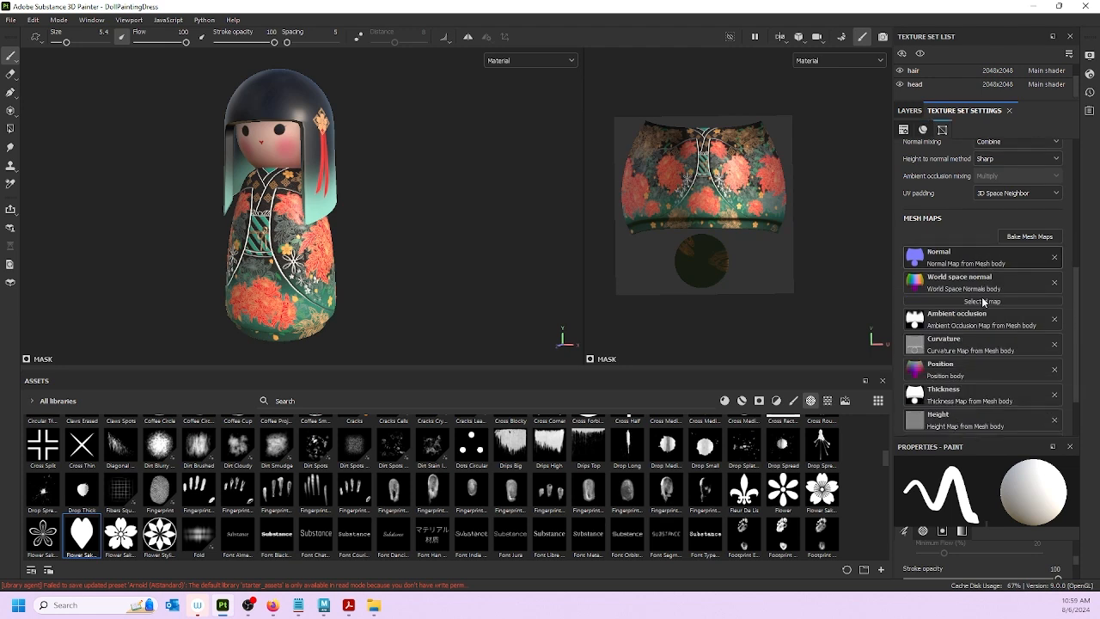
{"action": "scroll", "coordinate": [984, 301], "scroll_direction": "down", "scroll_amount": 2}
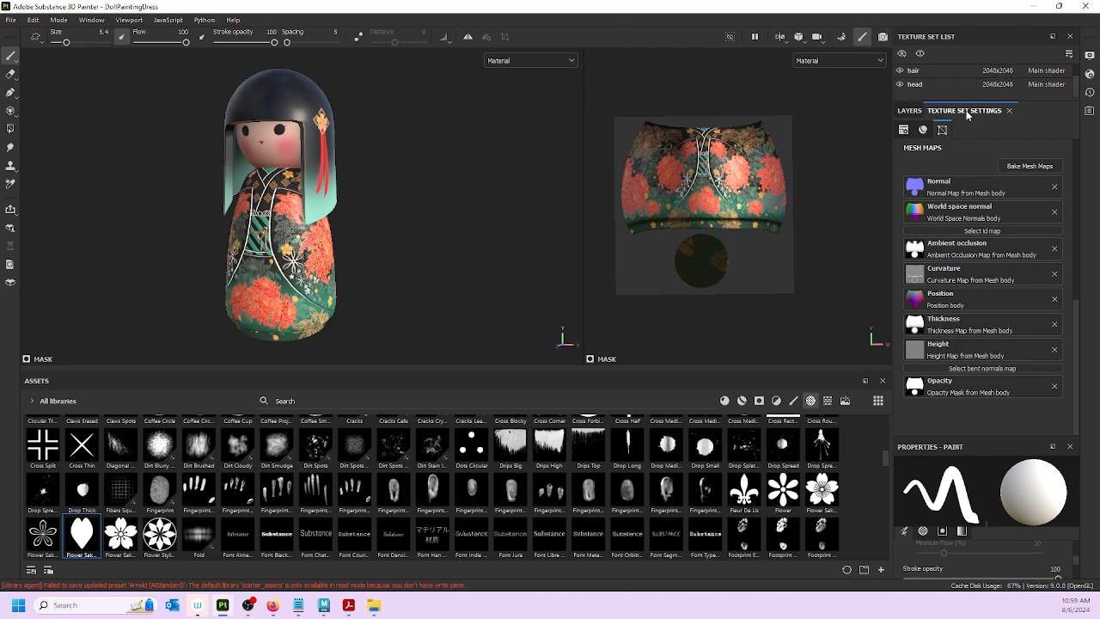
Step: Collapse Folder 1 in the body's layer stack and enlarge the texture set list to show body, hair and head
{"action": "left_click", "coordinate": [909, 110]}
{"action": "scroll", "coordinate": [980, 219], "scroll_direction": "up", "scroll_amount": 7}
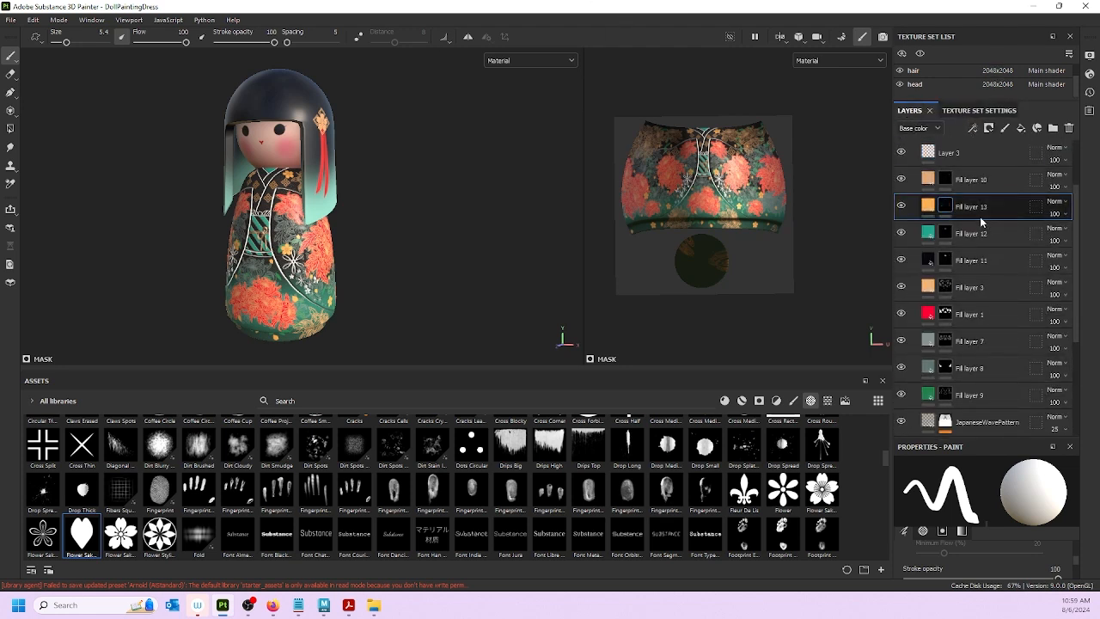
{"action": "left_click", "coordinate": [914, 154]}
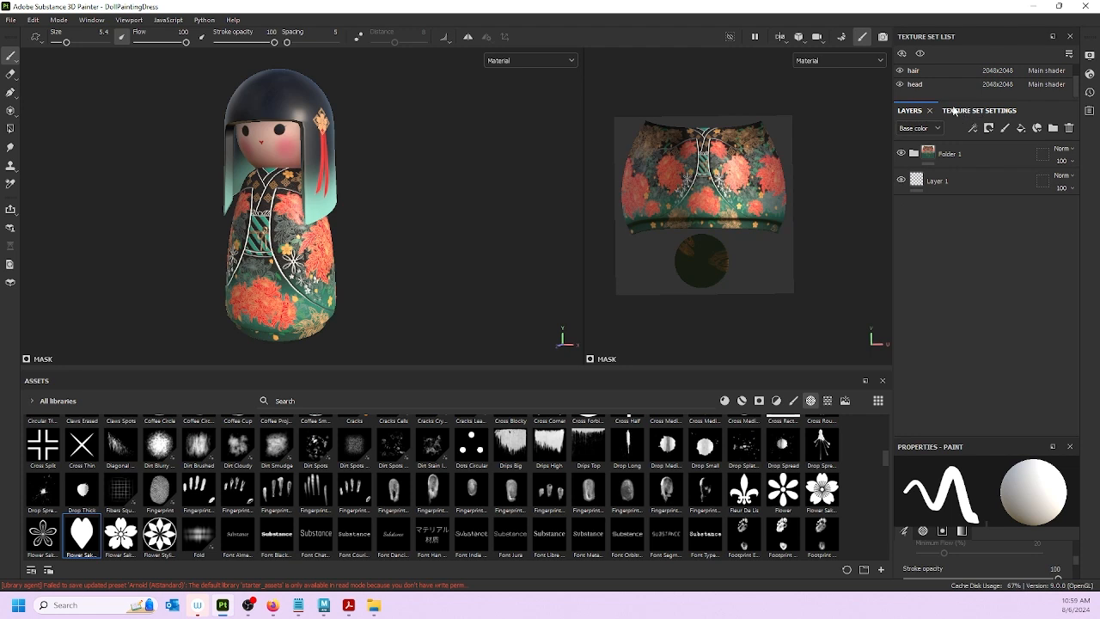
{"action": "left_click_drag", "start_coordinate": [958, 102], "coordinate": [967, 147]}
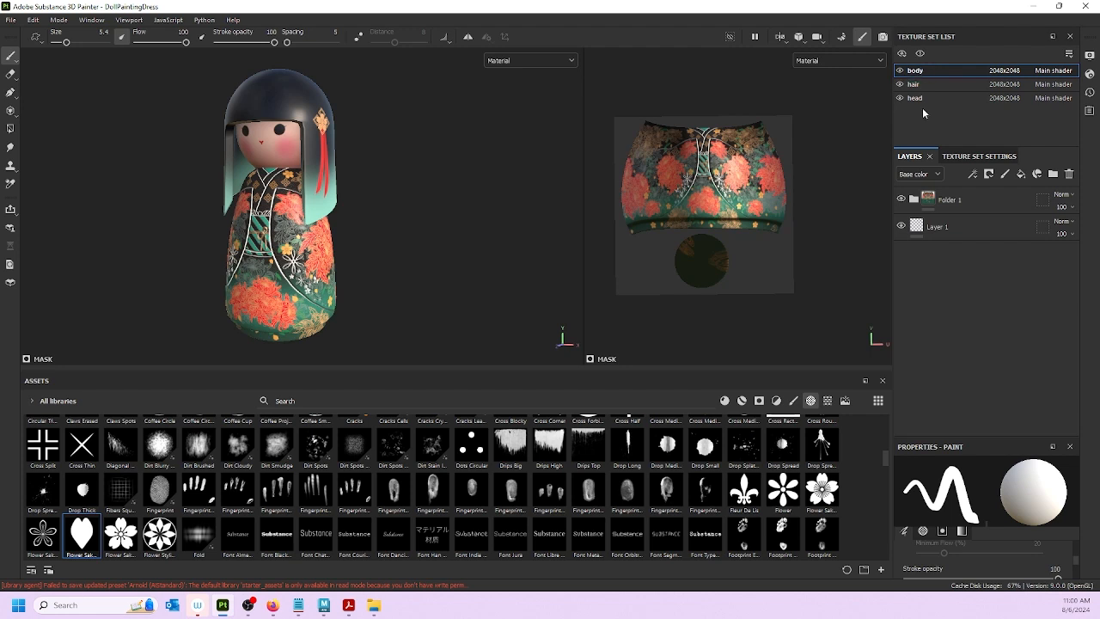
Step: Bring up the texture export settings for the project and reposition the dialog
{"action": "left_click", "coordinate": [10, 21]}
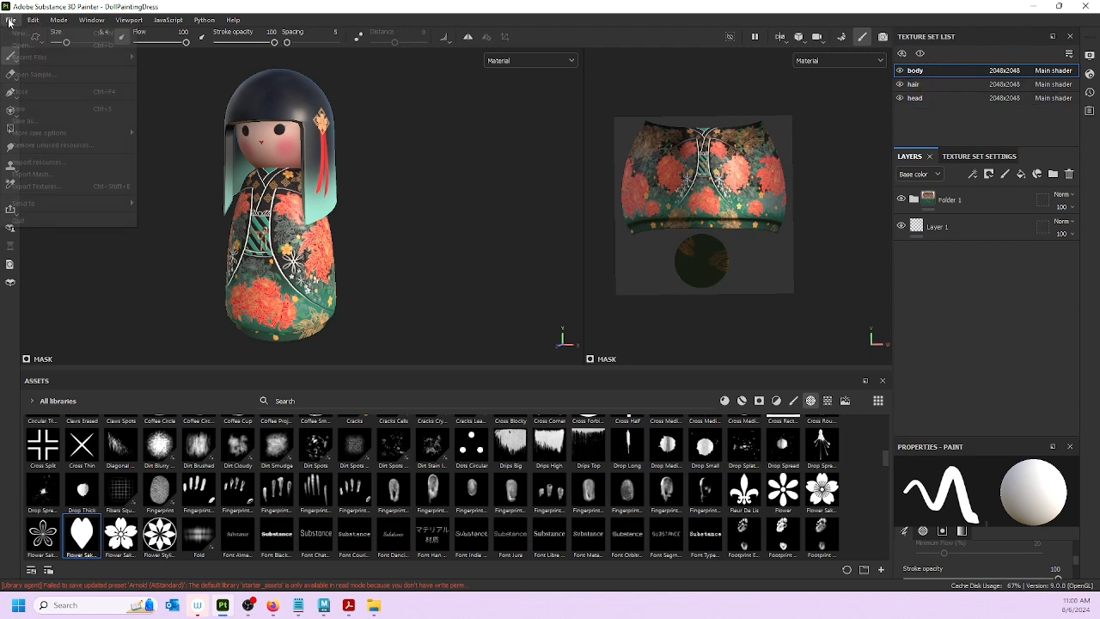
{"action": "left_click", "coordinate": [43, 189]}
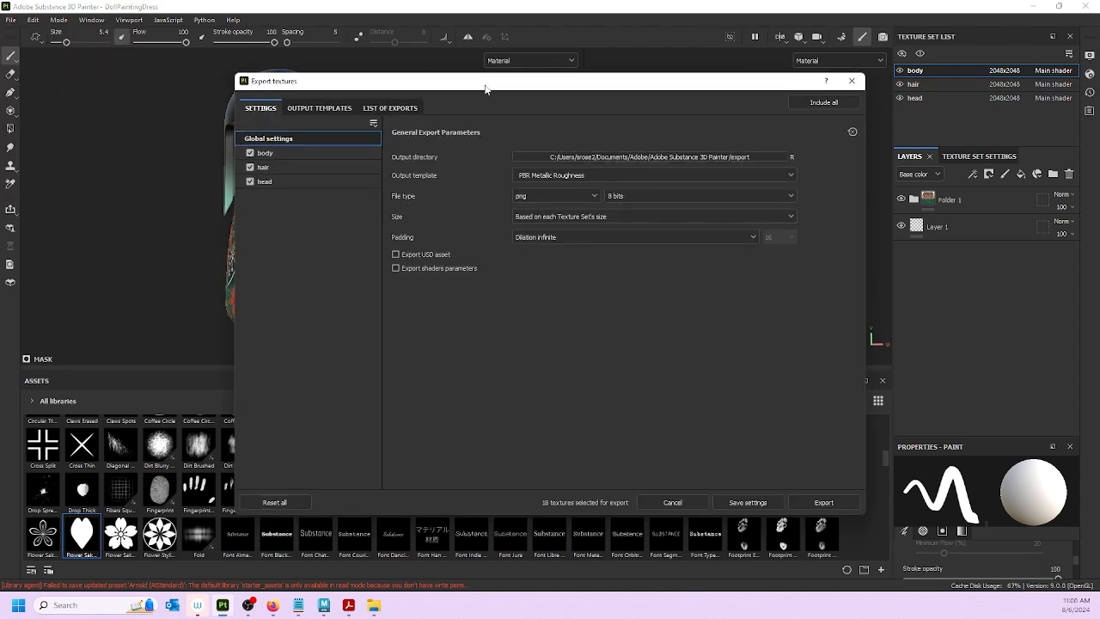
{"action": "left_click_drag", "start_coordinate": [462, 84], "coordinate": [432, 68]}
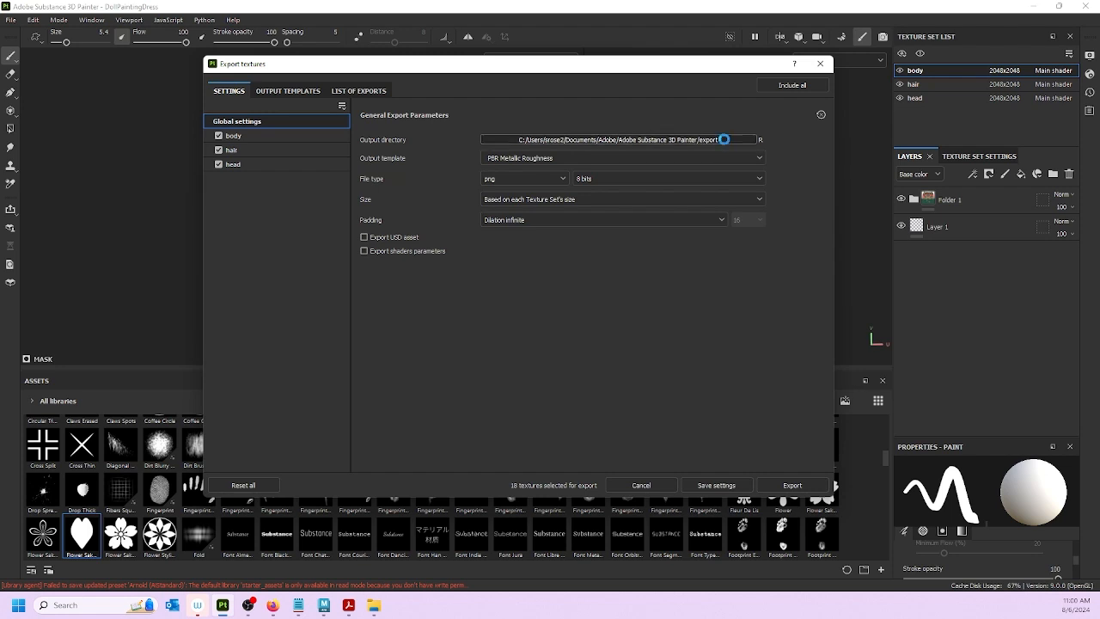
Step: Set the export output directory to the sourceimages folder inside SubstancePainterTutorials, under Magic Share on the Data1 (M:) network drive
{"action": "left_click", "coordinate": [723, 139]}
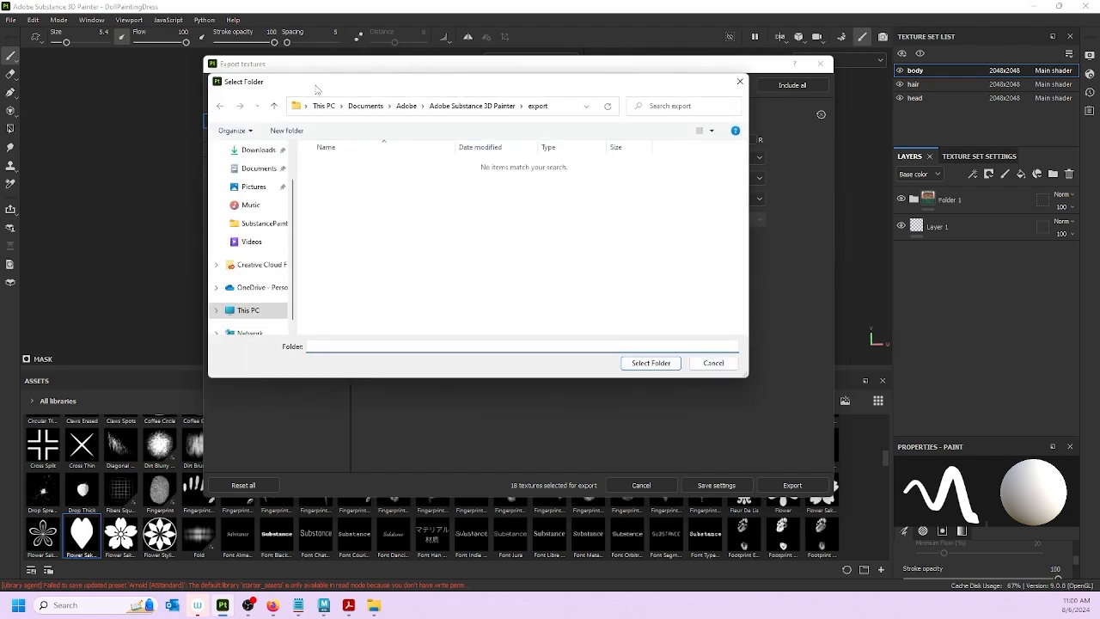
{"action": "scroll", "coordinate": [247, 305], "scroll_direction": "up", "scroll_amount": 2}
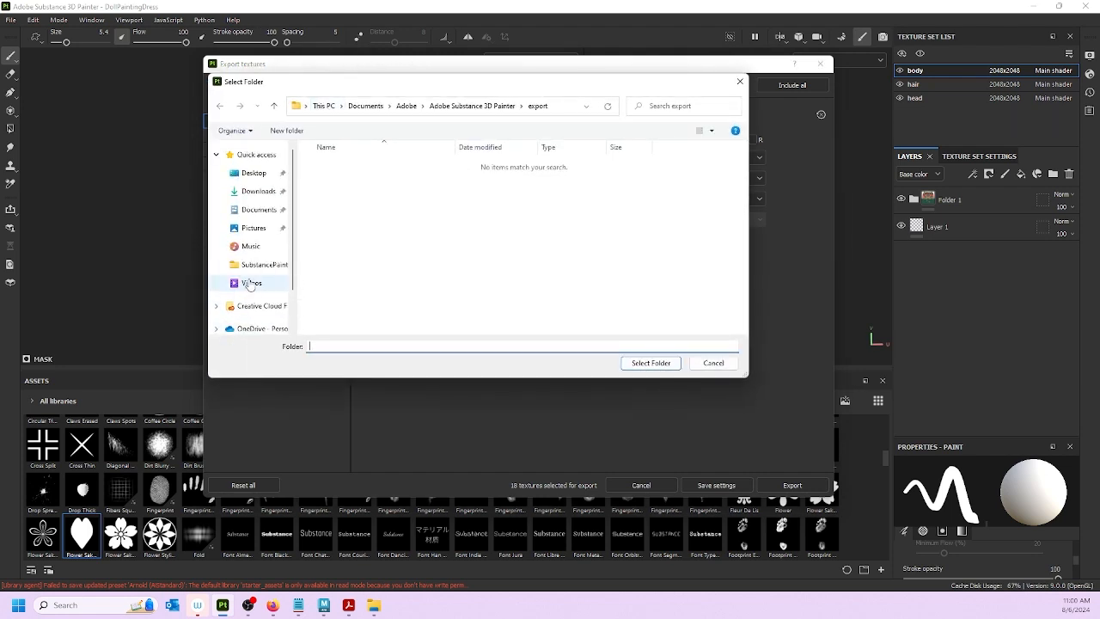
{"action": "scroll", "coordinate": [249, 285], "scroll_direction": "down", "scroll_amount": 2}
{"action": "left_click", "coordinate": [249, 292]}
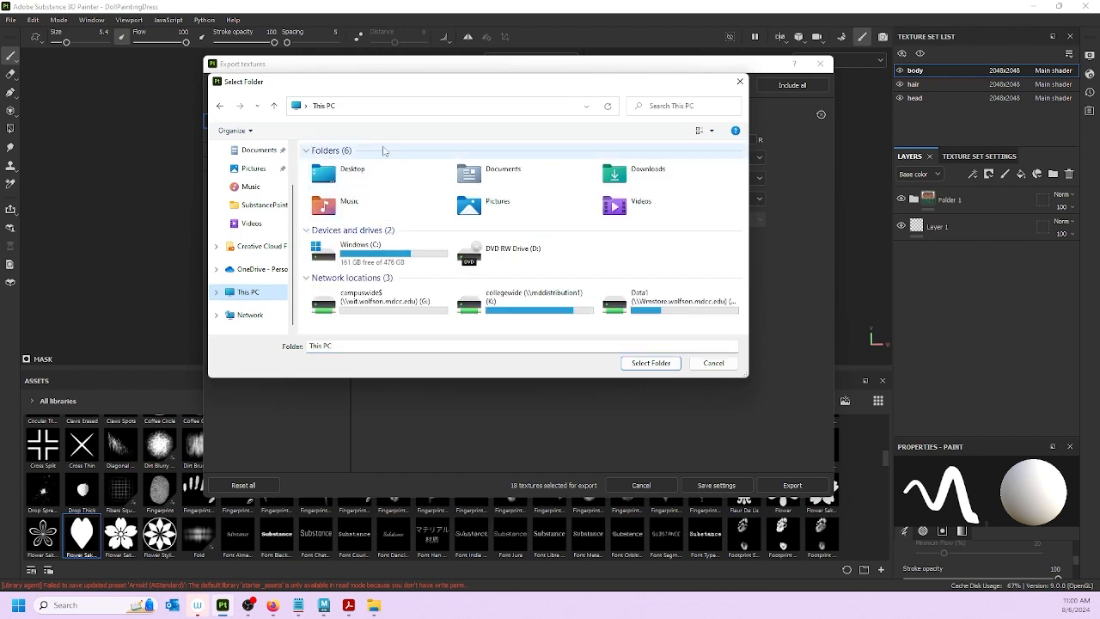
{"action": "double_click", "coordinate": [640, 298]}
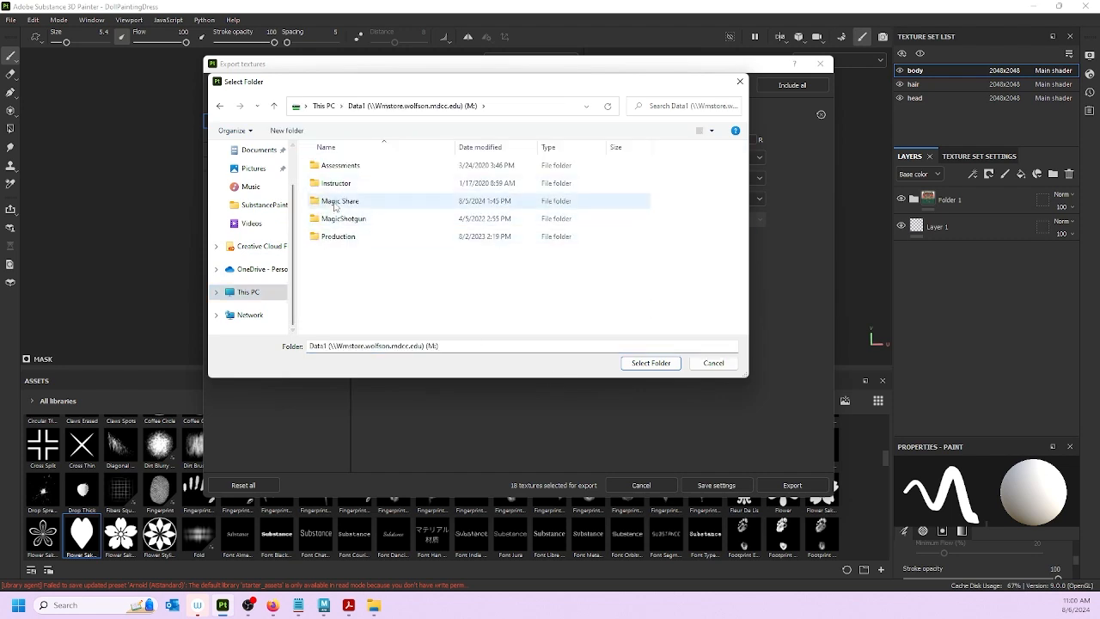
{"action": "double_click", "coordinate": [335, 206]}
{"action": "scroll", "coordinate": [343, 233], "scroll_direction": "down", "scroll_amount": 4}
{"action": "scroll", "coordinate": [345, 205], "scroll_direction": "up", "scroll_amount": 1}
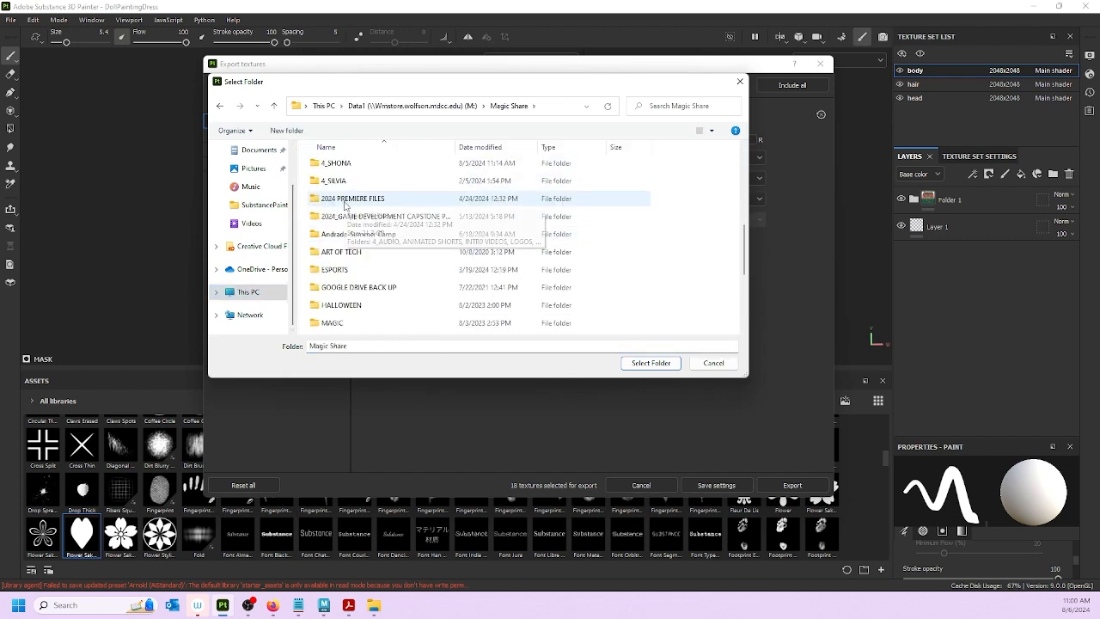
{"action": "scroll", "coordinate": [345, 205], "scroll_direction": "up", "scroll_amount": 1}
{"action": "double_click", "coordinate": [346, 215]}
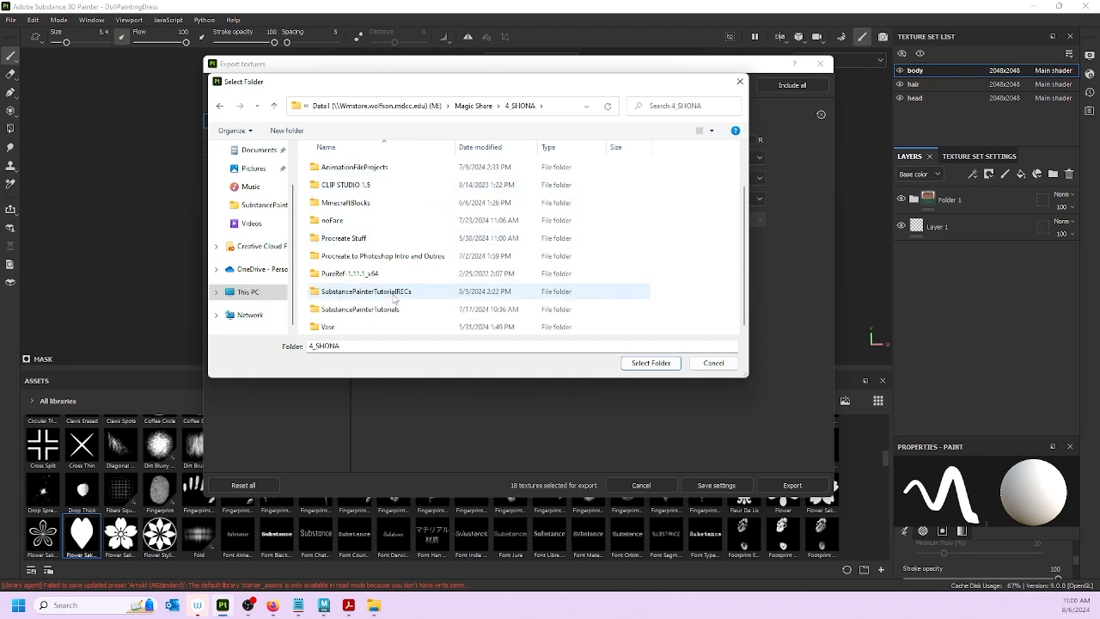
{"action": "left_click", "coordinate": [348, 311]}
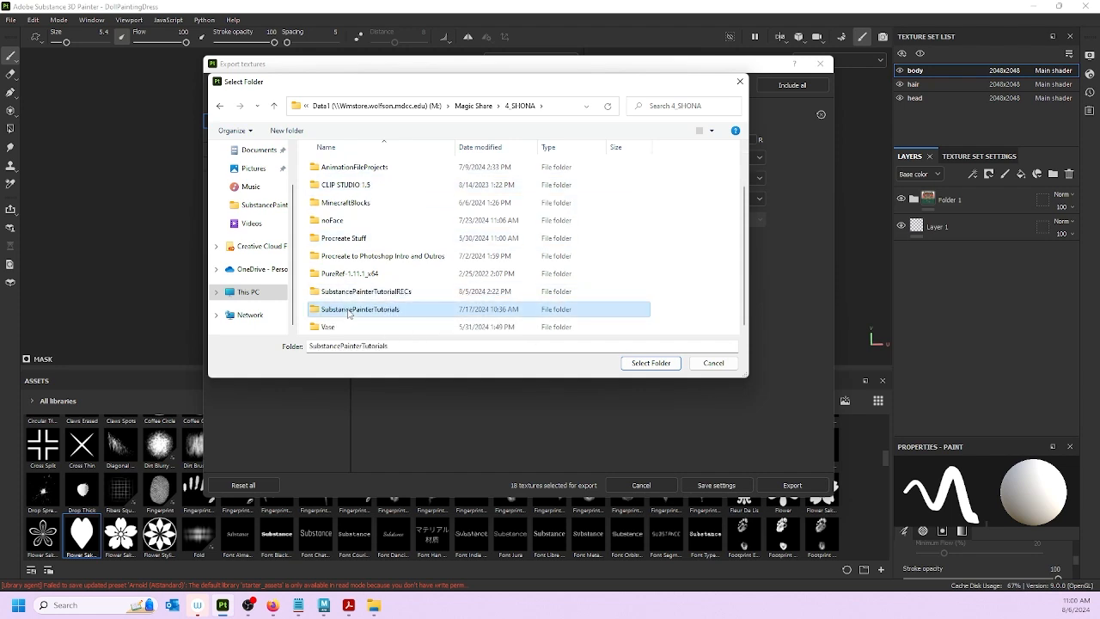
{"action": "double_click", "coordinate": [348, 311]}
{"action": "scroll", "coordinate": [352, 284], "scroll_direction": "down", "scroll_amount": 2}
{"action": "double_click", "coordinate": [354, 290]}
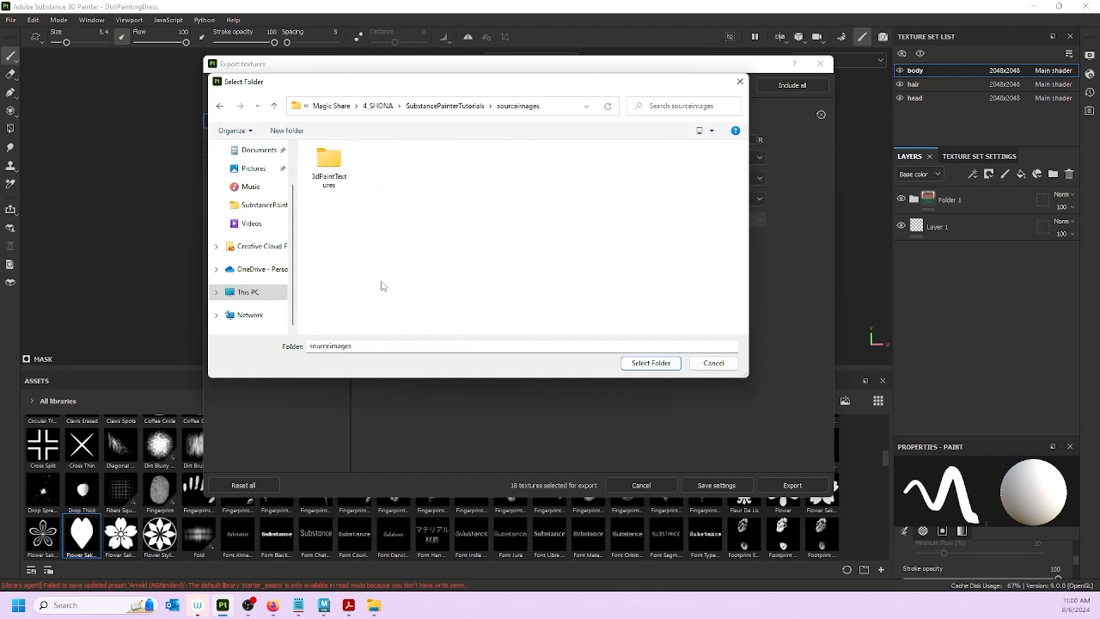
{"action": "left_click", "coordinate": [651, 361]}
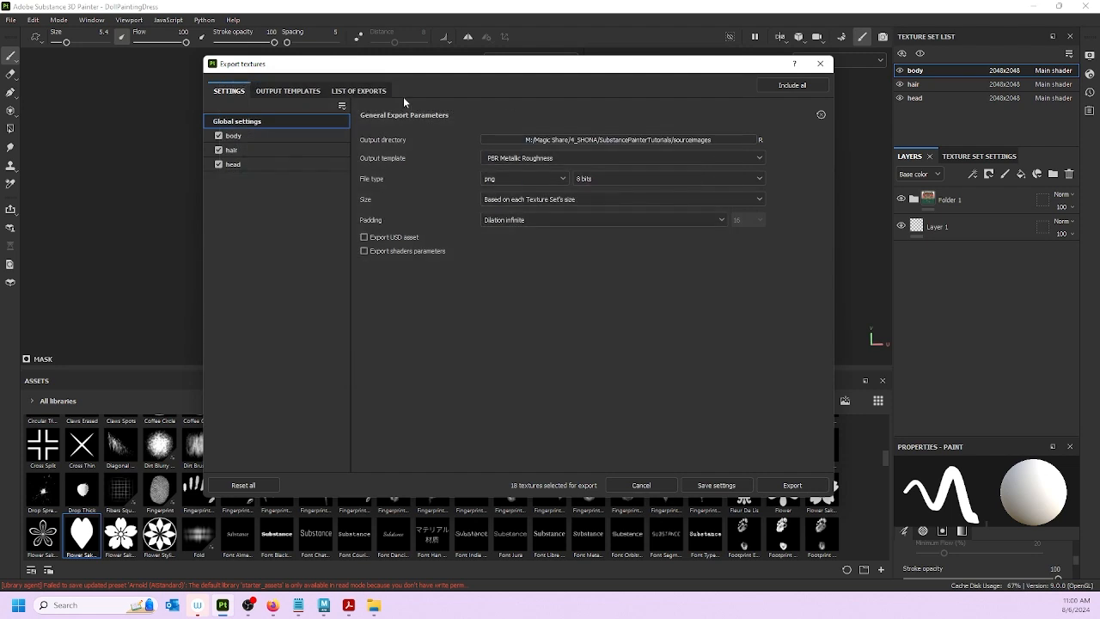
Step: Remove the Opacity output map from the Arnold (AiStandard) output template
{"action": "left_click", "coordinate": [288, 92]}
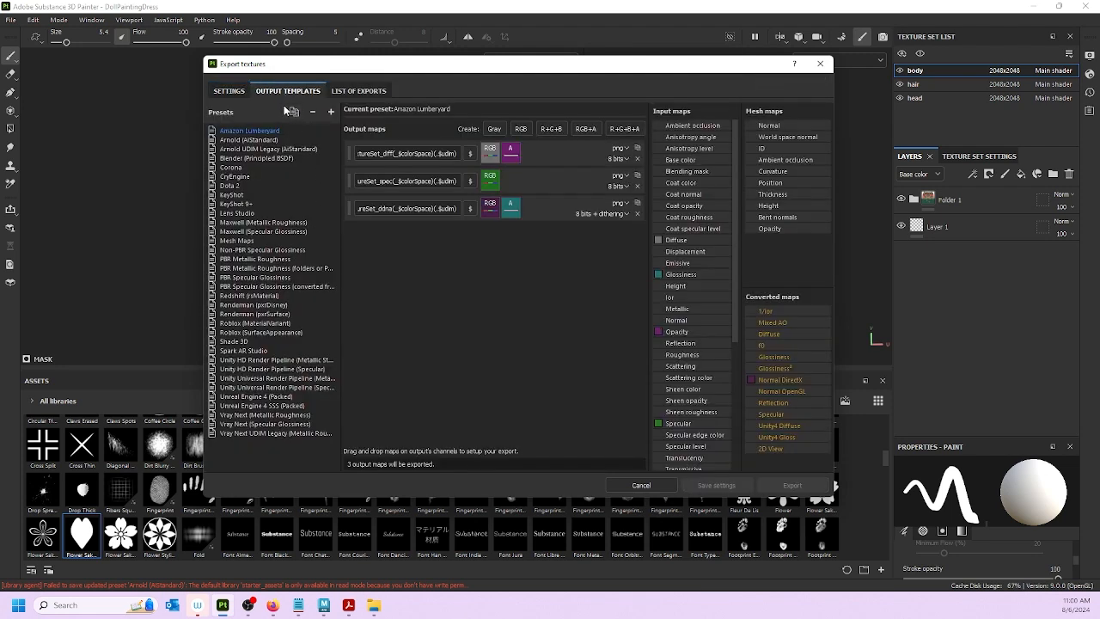
{"action": "left_click", "coordinate": [250, 141]}
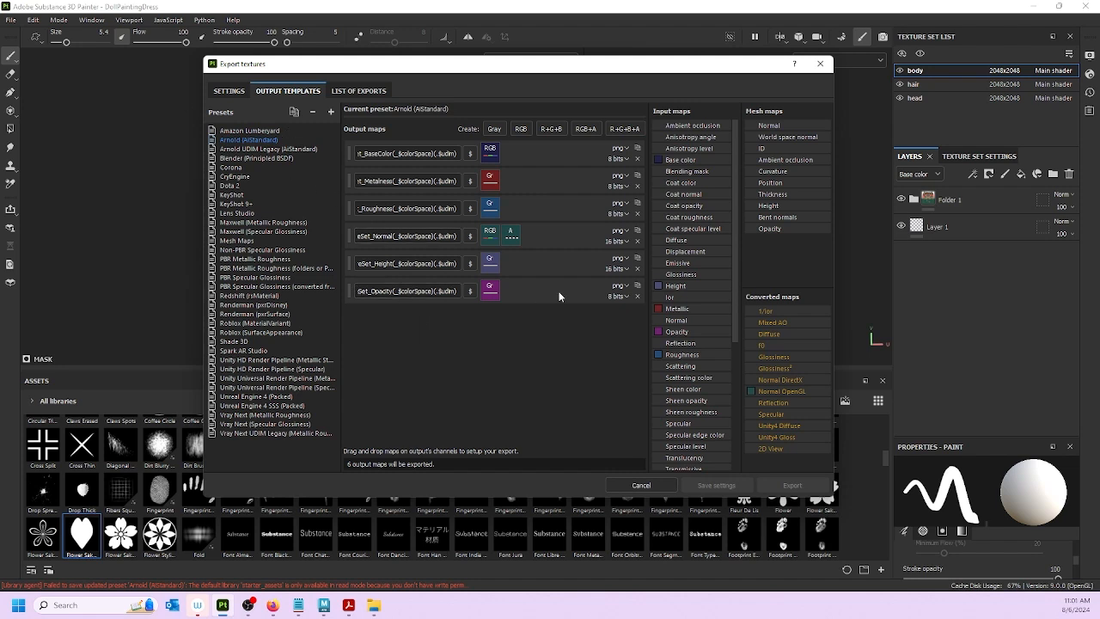
{"action": "left_click", "coordinate": [637, 296]}
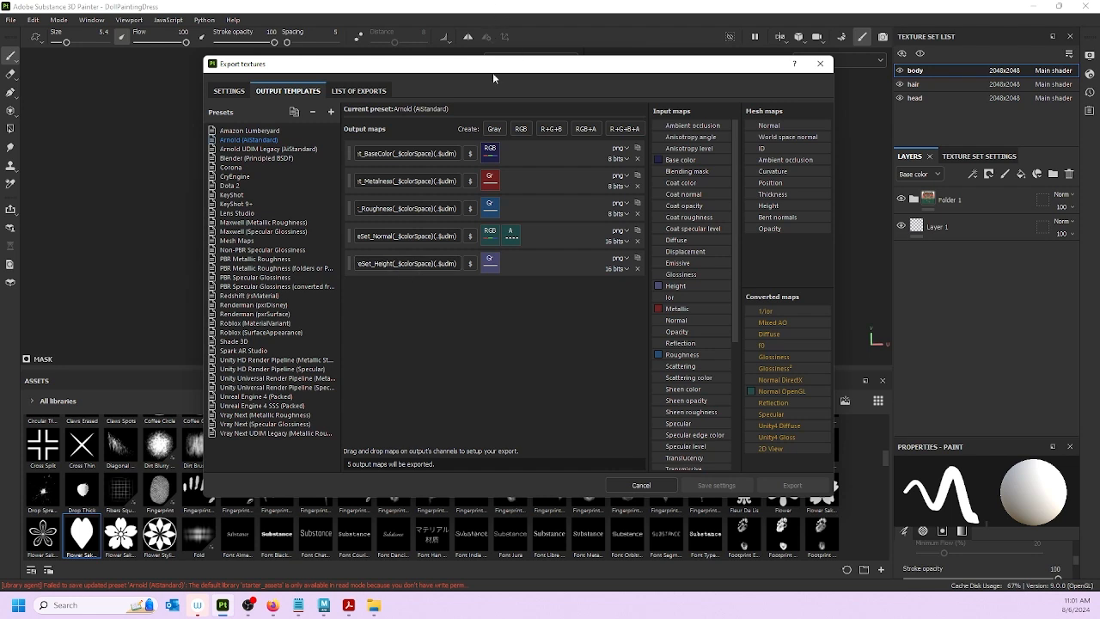
Step: Add a grayscale output map to the Arnold (AiStandard) template and give it a copy of the Height map's file name pattern
{"action": "left_click", "coordinate": [494, 129]}
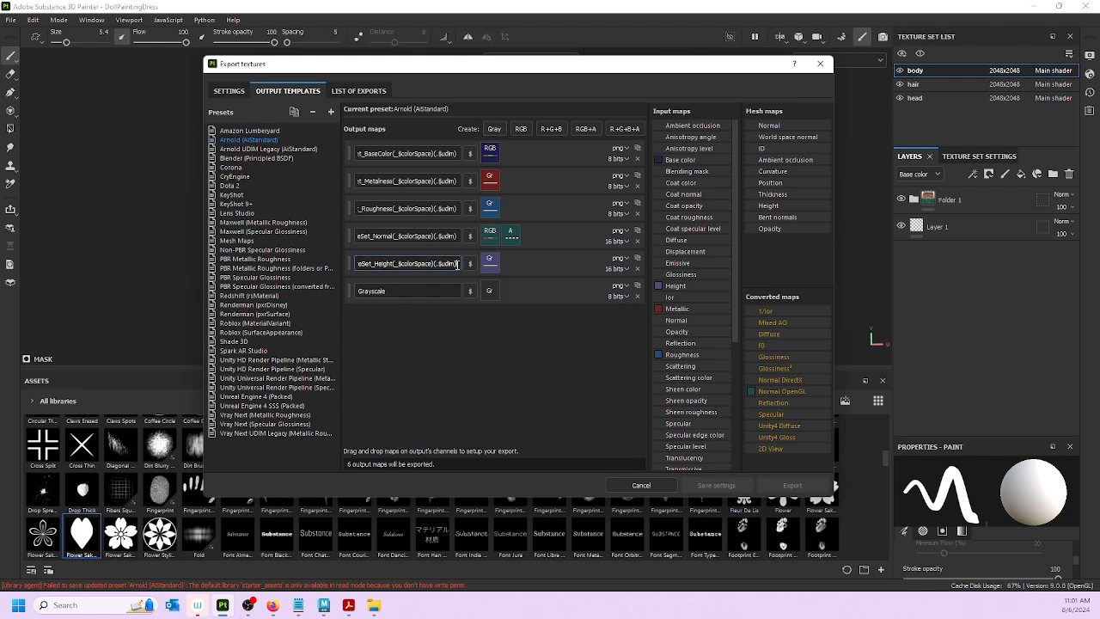
{"action": "left_click_drag", "start_coordinate": [457, 264], "coordinate": [337, 261]}
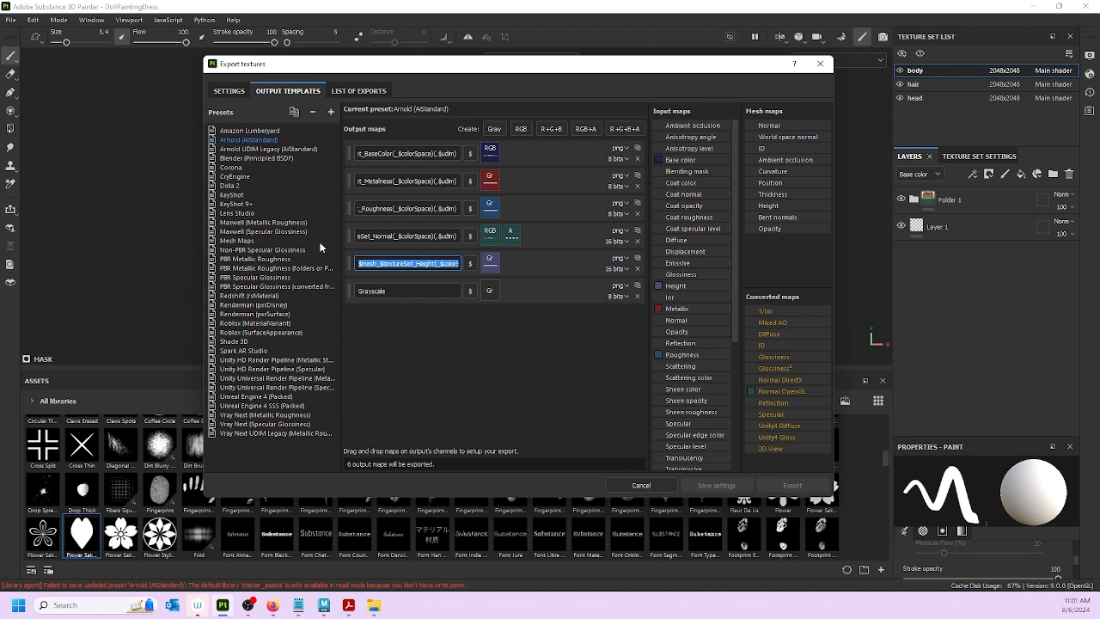
{"action": "double_click", "coordinate": [371, 291]}
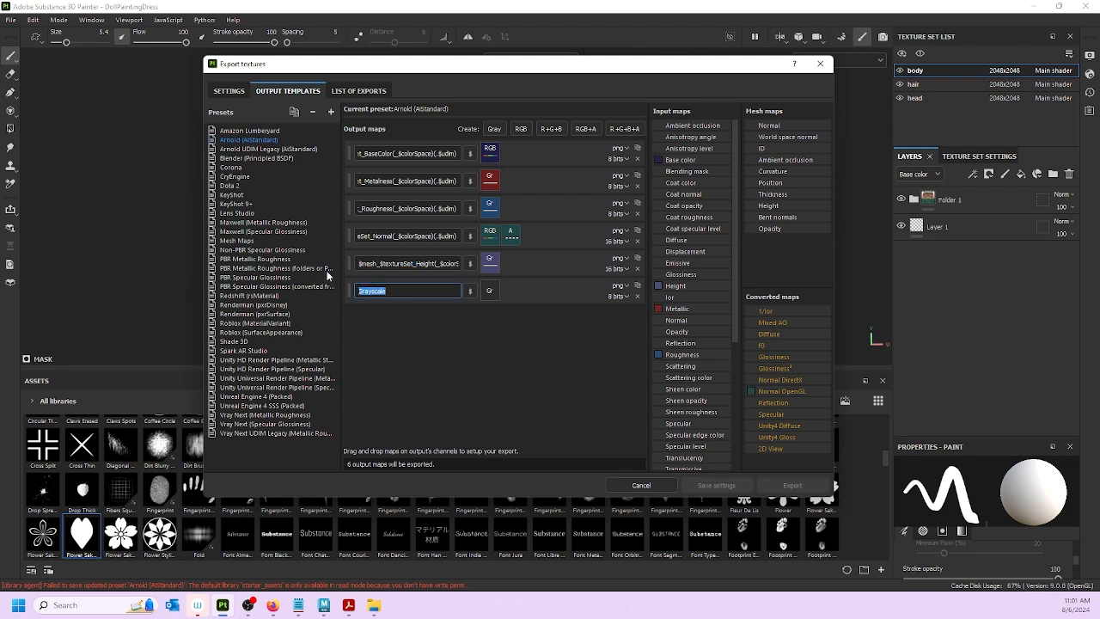
{"action": "key", "text": "ctrl+v"}
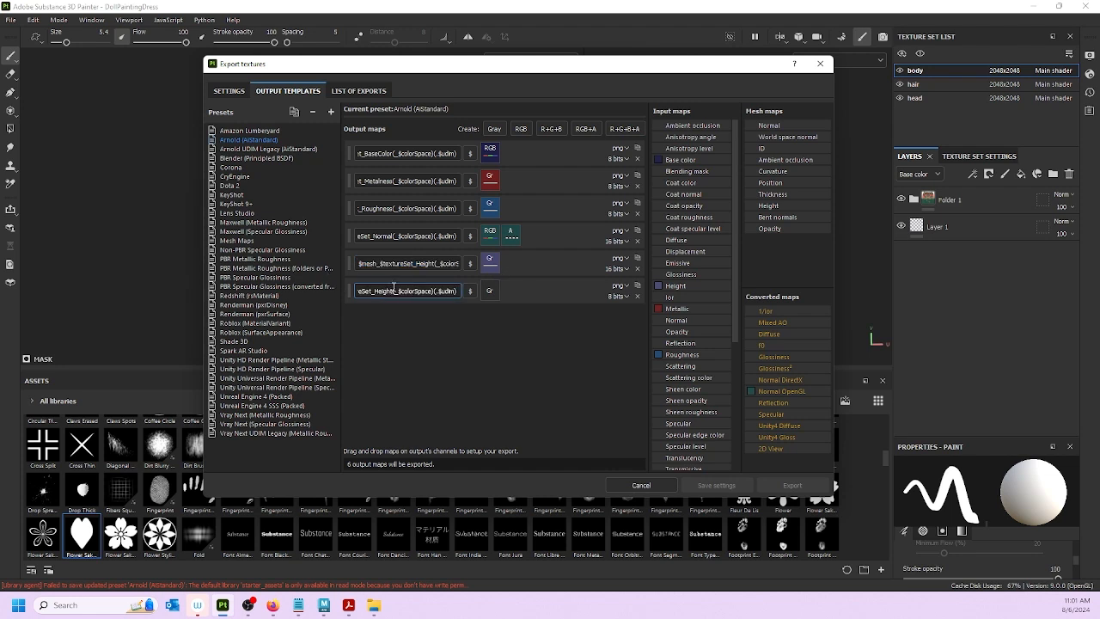
Step: Replace Height with Opacity in the new map's name and assign the Opacity input map to its gray channel
{"action": "key", "text": "BackSpace"}
{"action": "key", "text": "BackSpace"}
{"action": "key", "text": "BackSpace"}
{"action": "key", "text": "BackSpace"}
{"action": "key", "text": "BackSpace"}
{"action": "key", "text": "BackSpace"}
{"action": "type", "text": "Opacity"}
{"action": "key", "text": "Return"}
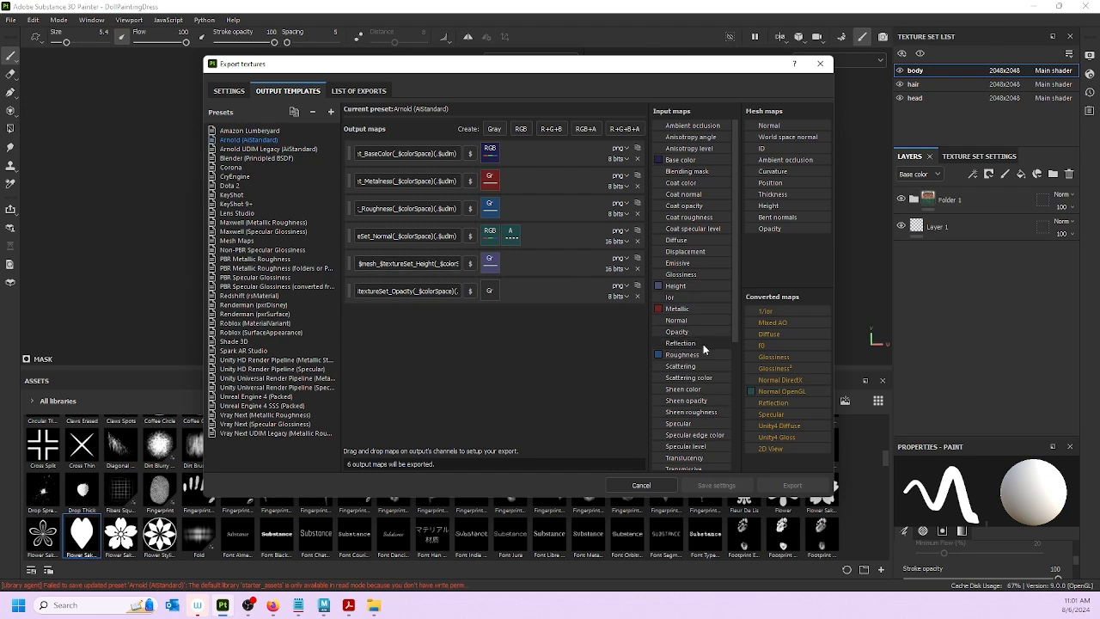
{"action": "left_click_drag", "start_coordinate": [679, 333], "coordinate": [491, 292]}
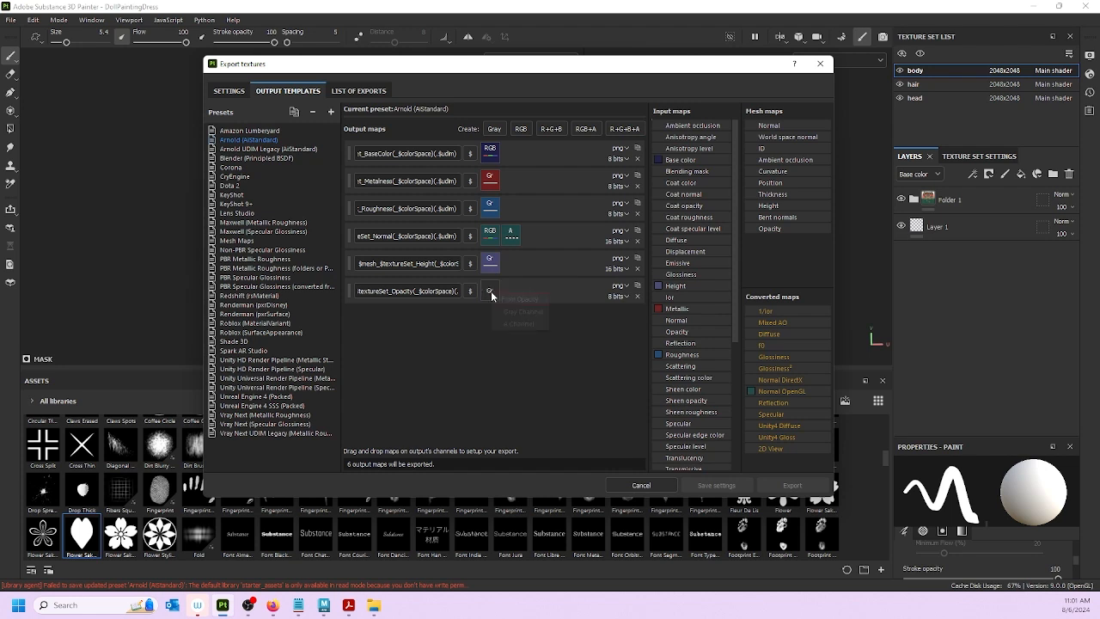
{"action": "left_click", "coordinate": [523, 314]}
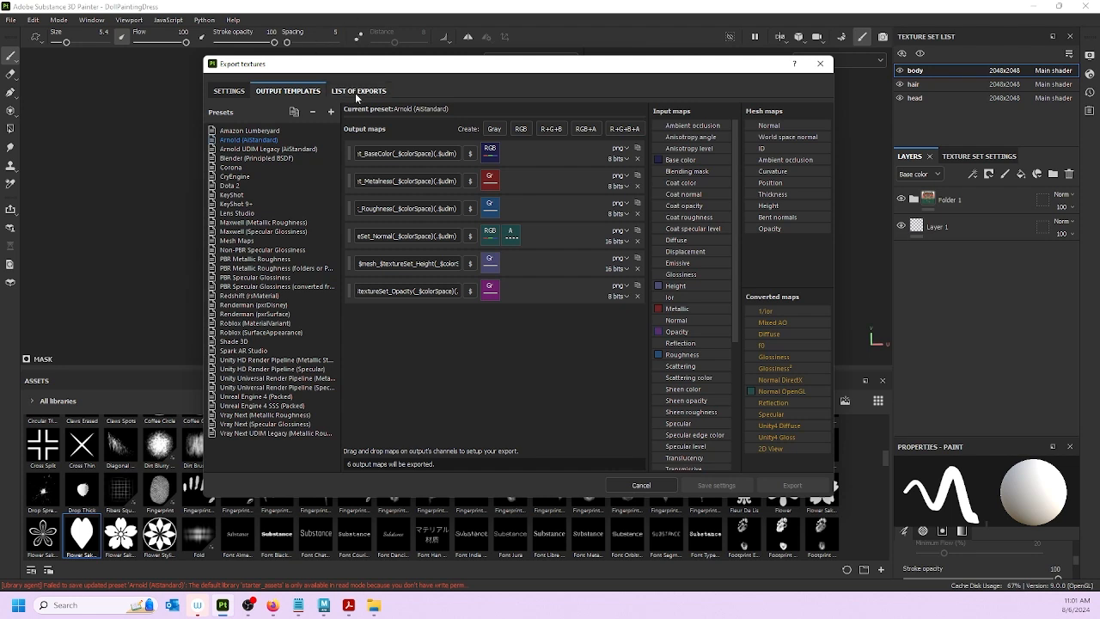
Step: Set the global export output template to Arnold (AiStandard) and return to that template's output maps
{"action": "left_click", "coordinate": [226, 91]}
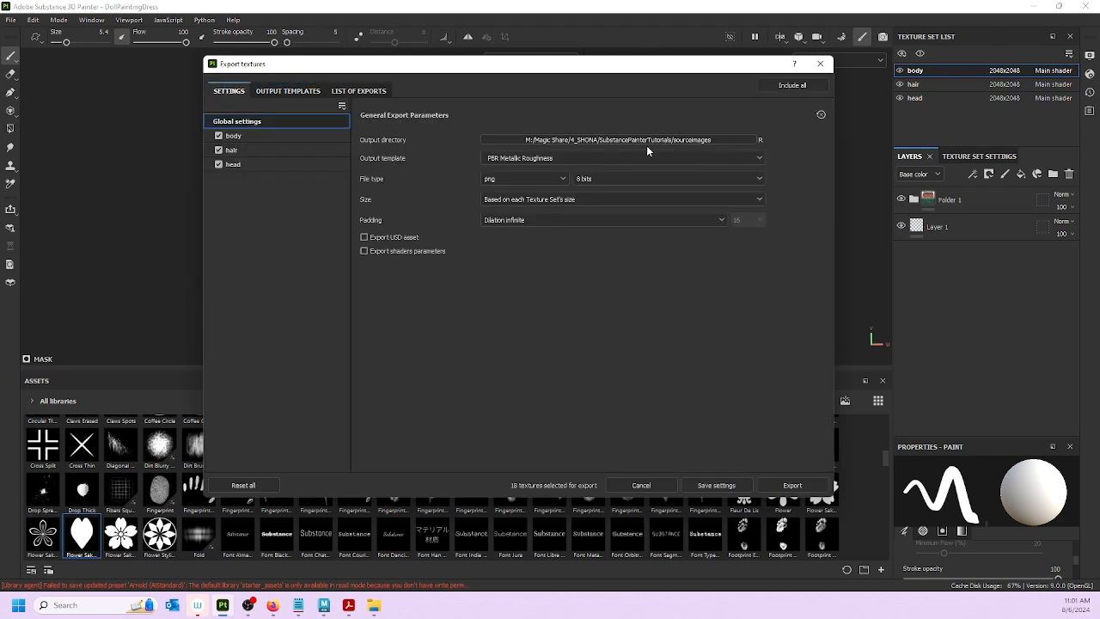
{"action": "left_click", "coordinate": [605, 160]}
{"action": "scroll", "coordinate": [526, 244], "scroll_direction": "up", "scroll_amount": 5}
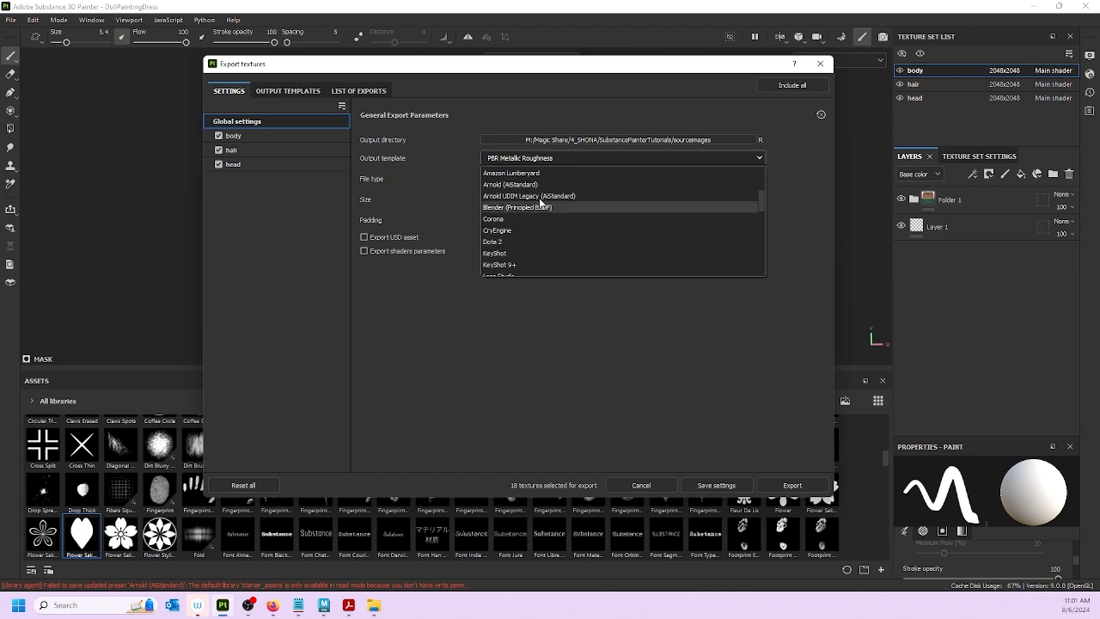
{"action": "left_click", "coordinate": [521, 183]}
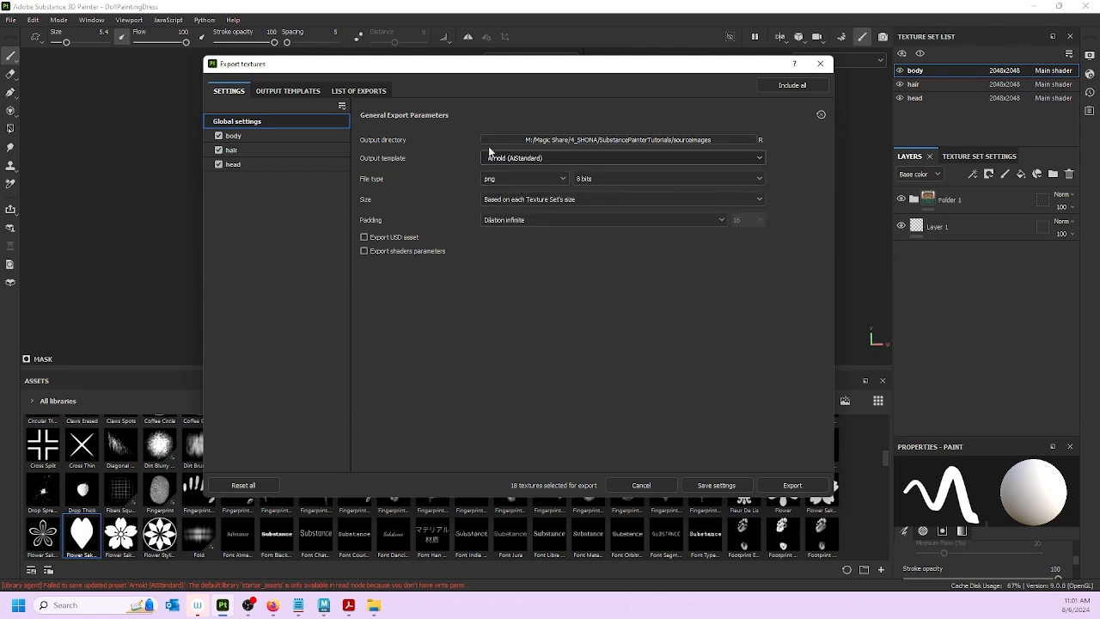
{"action": "left_click", "coordinate": [289, 91]}
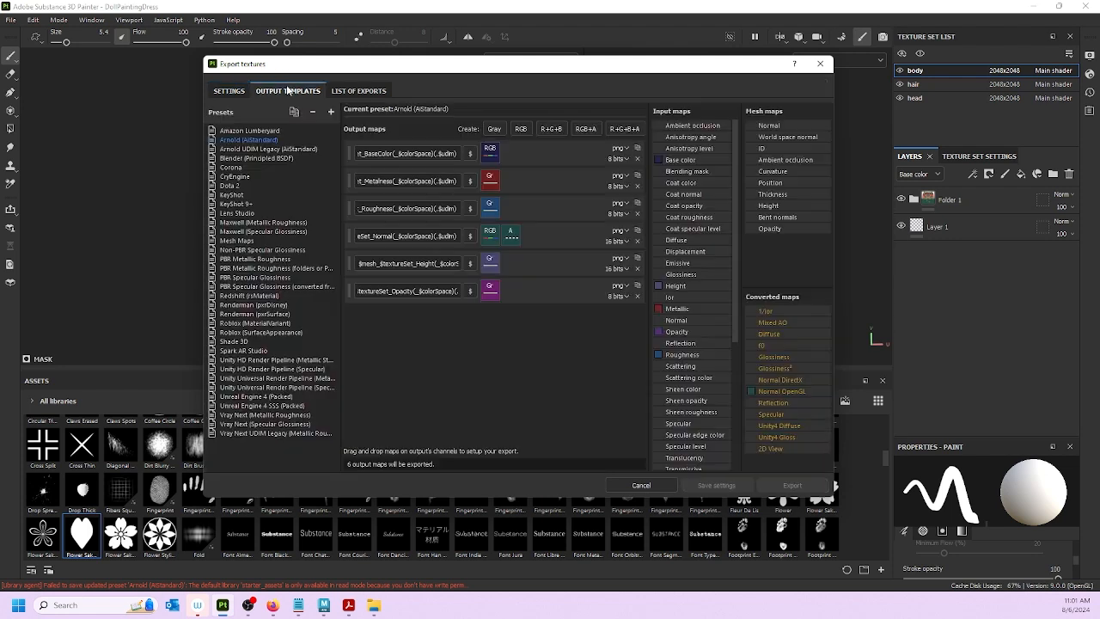
Step: Export the body, hair and head textures to the sourceimages folder, close the export dialog and save the project
{"action": "left_click", "coordinate": [233, 91]}
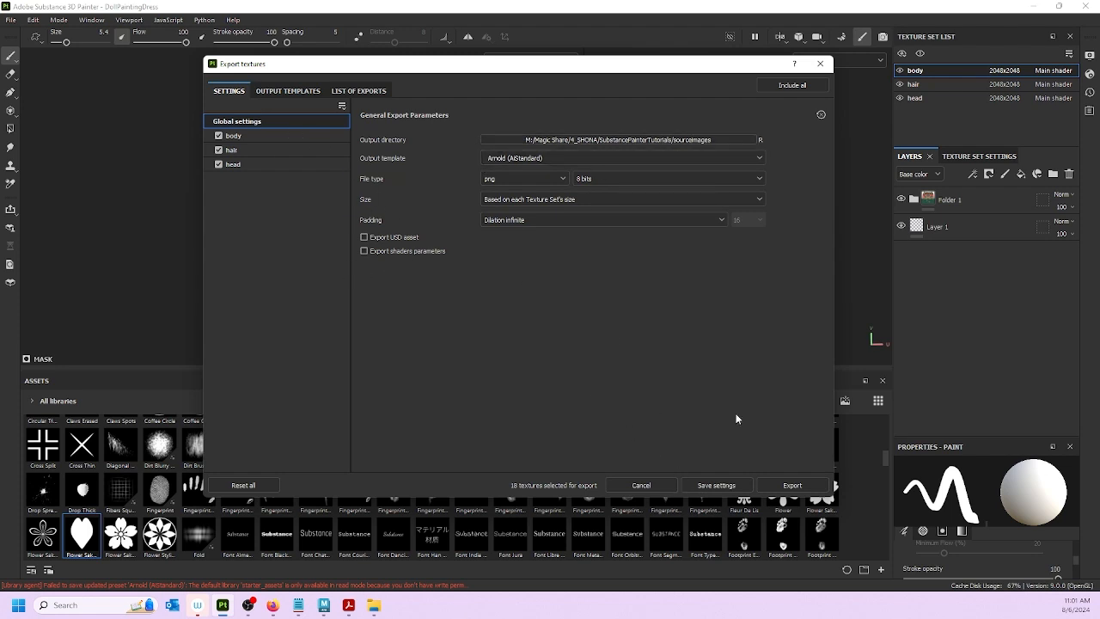
{"action": "left_click", "coordinate": [787, 486]}
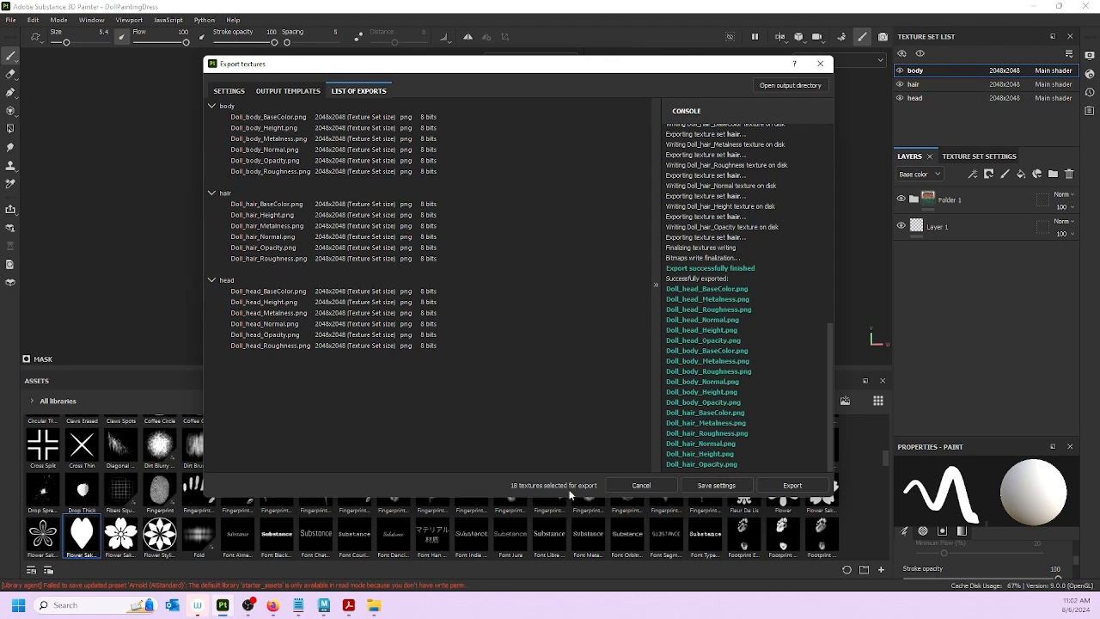
{"action": "left_click", "coordinate": [639, 483]}
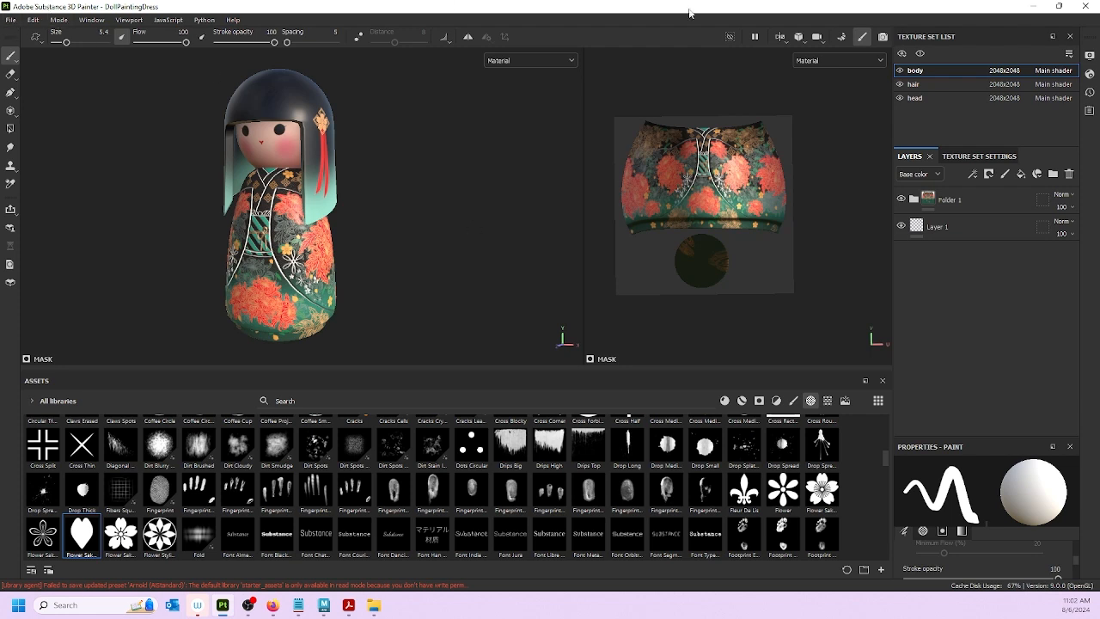
{"action": "left_click", "coordinate": [11, 19]}
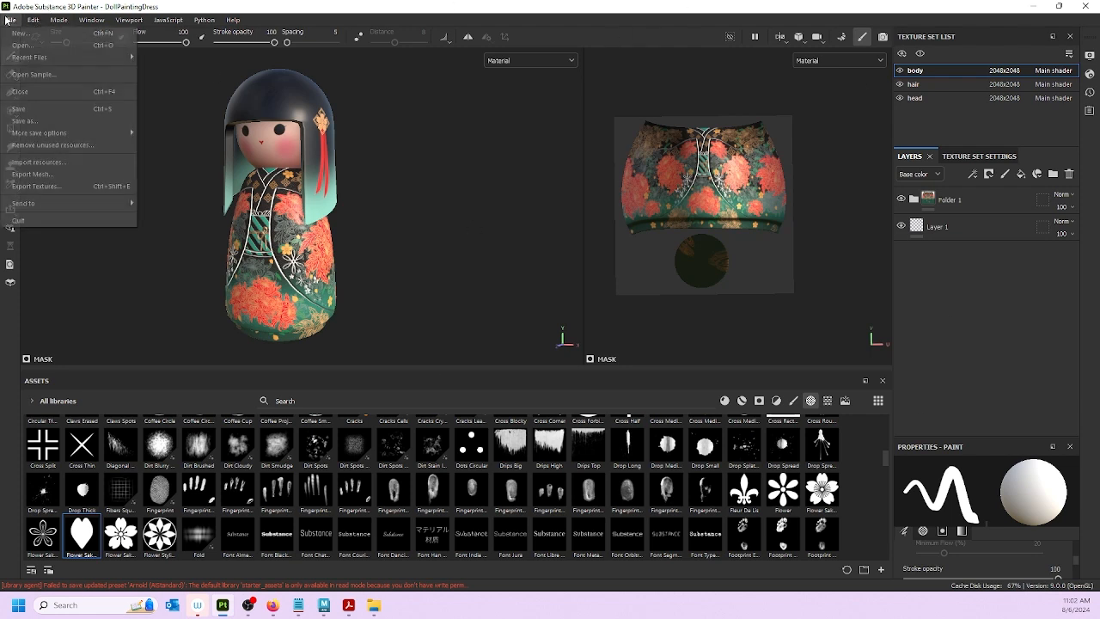
{"action": "left_click", "coordinate": [28, 109]}
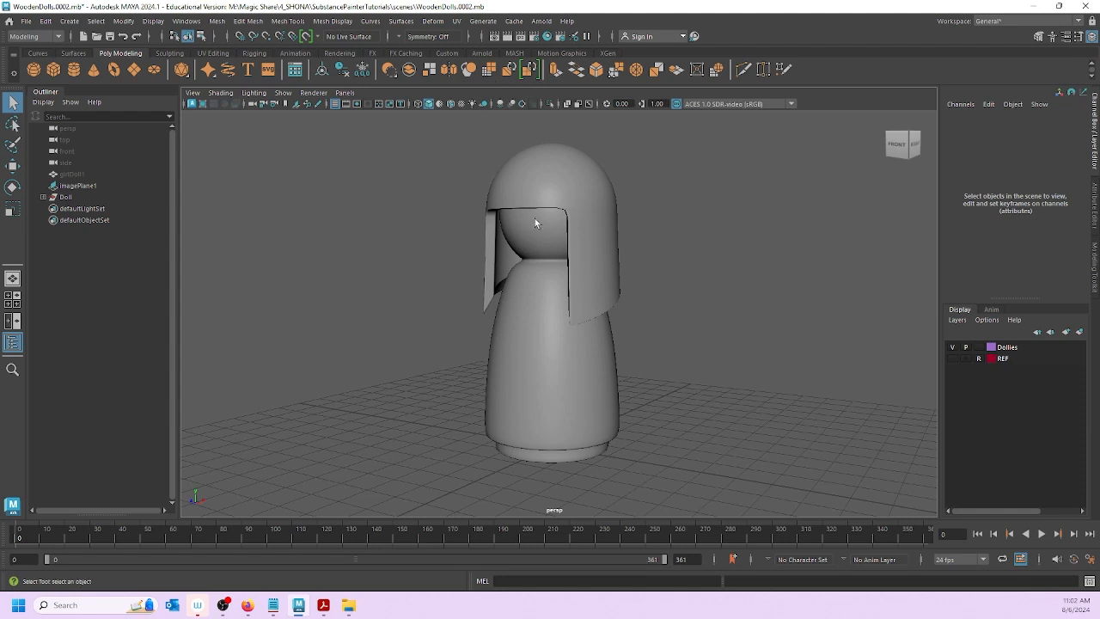
Step: Switch to Maya and assign a new Arnold aiStandardSurface material to the doll's hair mesh
{"action": "left_click", "coordinate": [531, 177]}
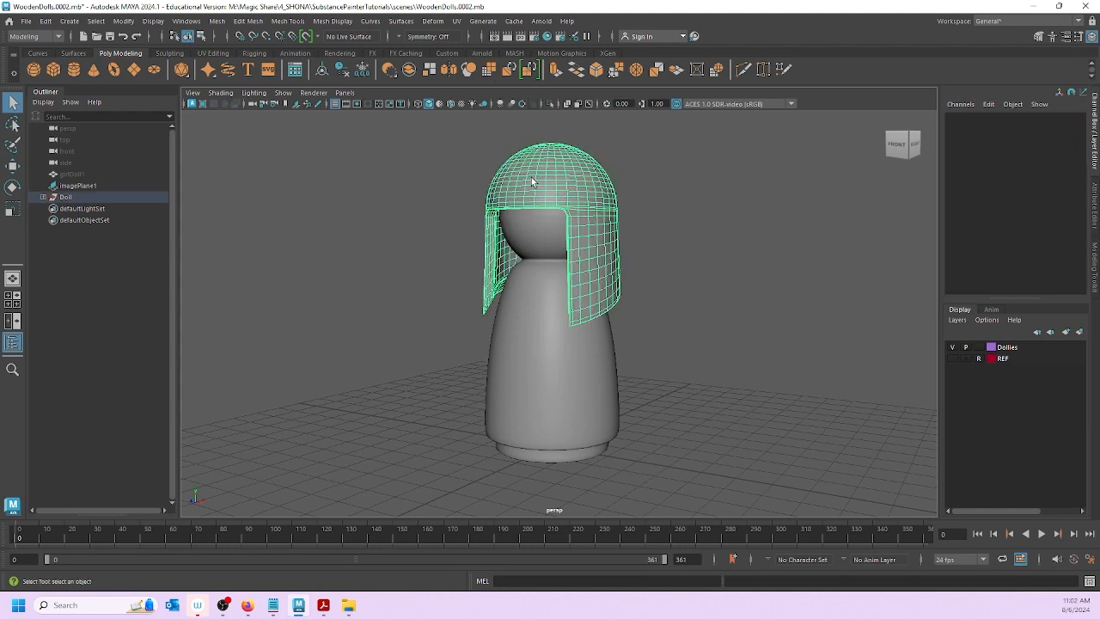
{"action": "left_click", "coordinate": [213, 161]}
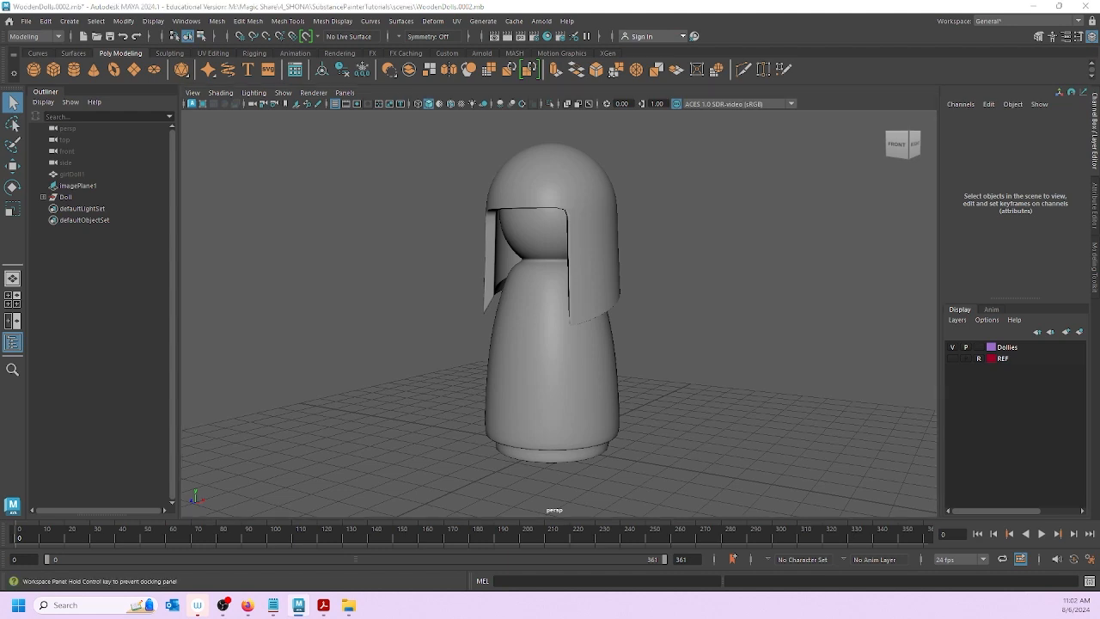
{"action": "left_click", "coordinate": [577, 192]}
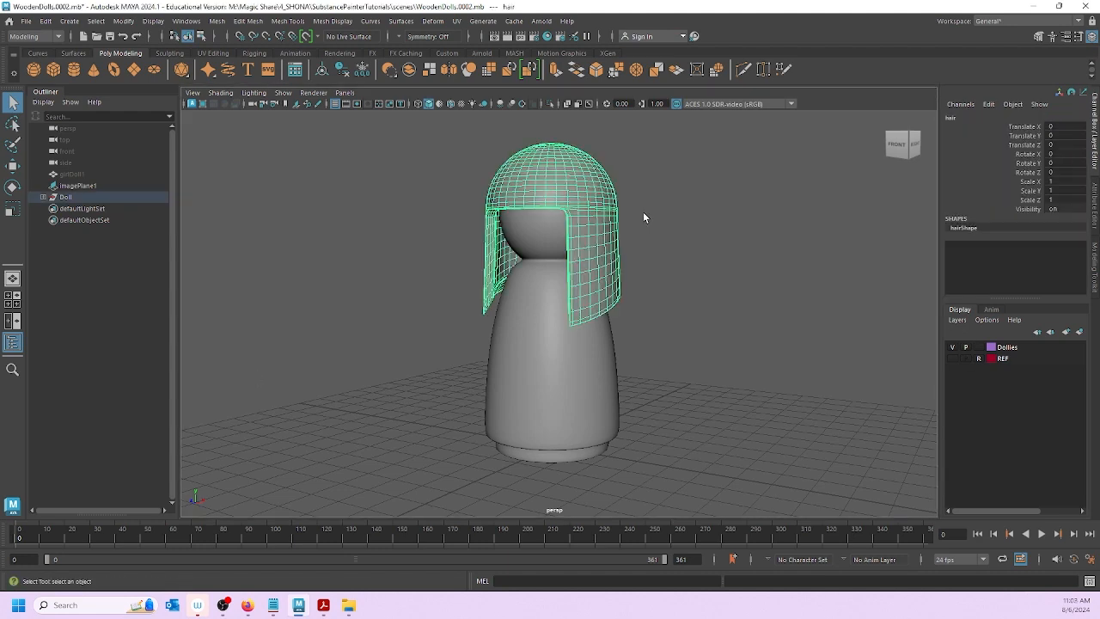
{"action": "right_click", "coordinate": [520, 182]}
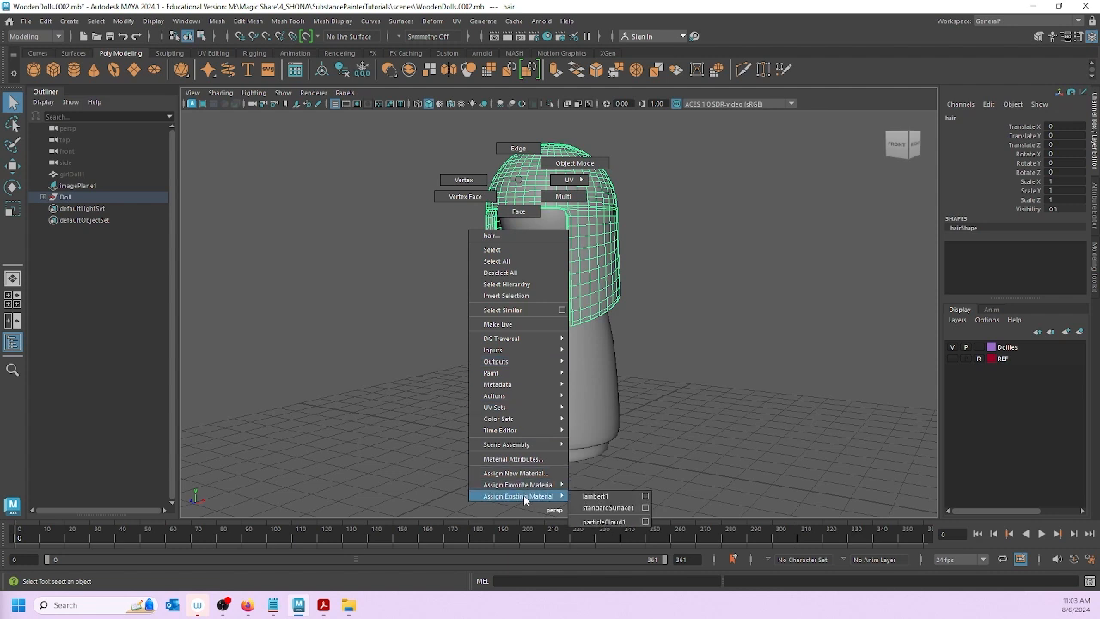
{"action": "left_click", "coordinate": [515, 472]}
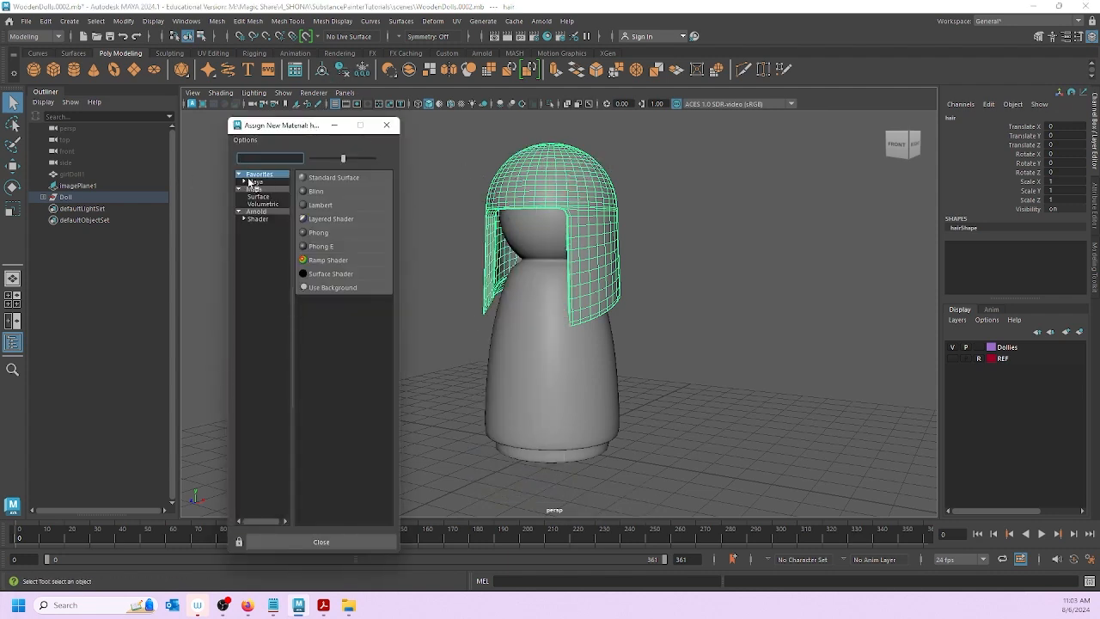
{"action": "left_click", "coordinate": [255, 210]}
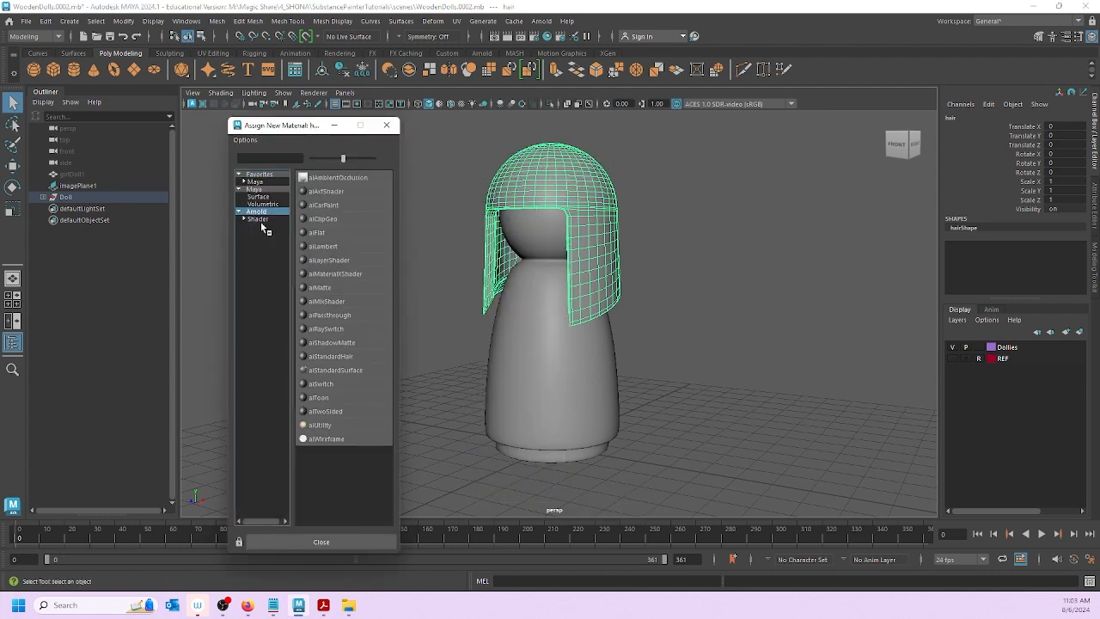
{"action": "left_click", "coordinate": [346, 370]}
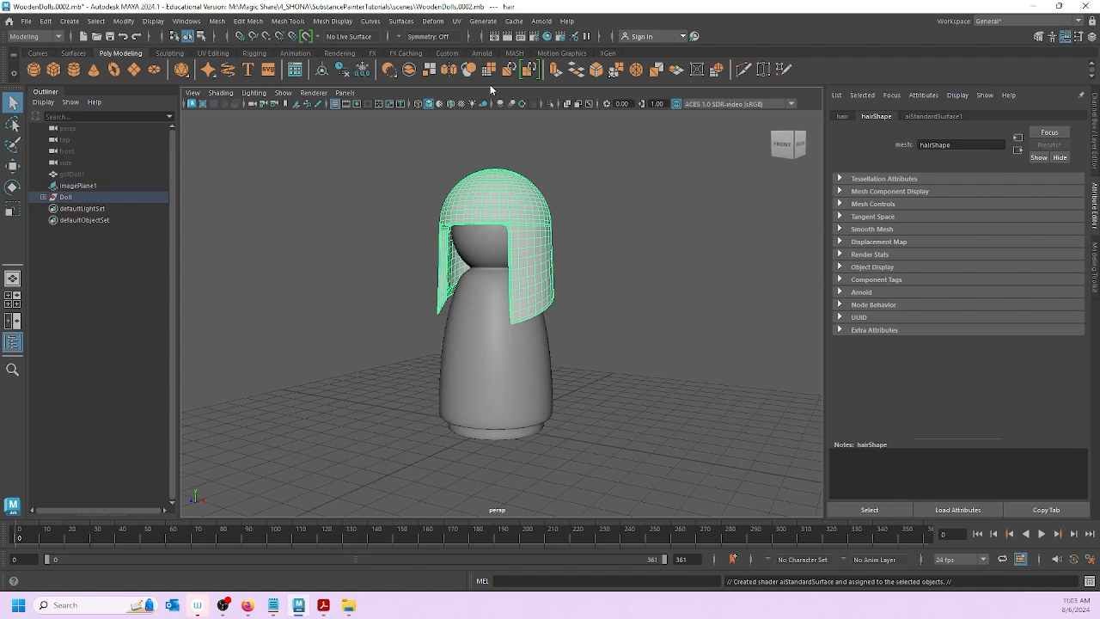
Step: Rename the hair's new aiStandardSurface material as HairTEX
{"action": "left_click", "coordinate": [914, 118]}
{"action": "double_click", "coordinate": [991, 143]}
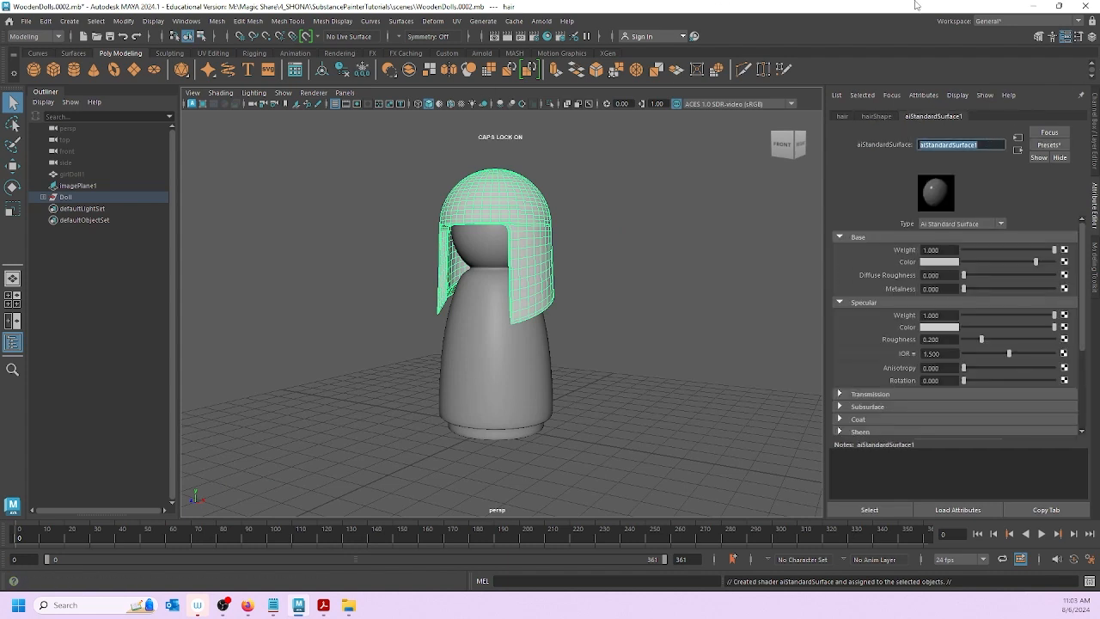
{"action": "type", "text": "Hair"}
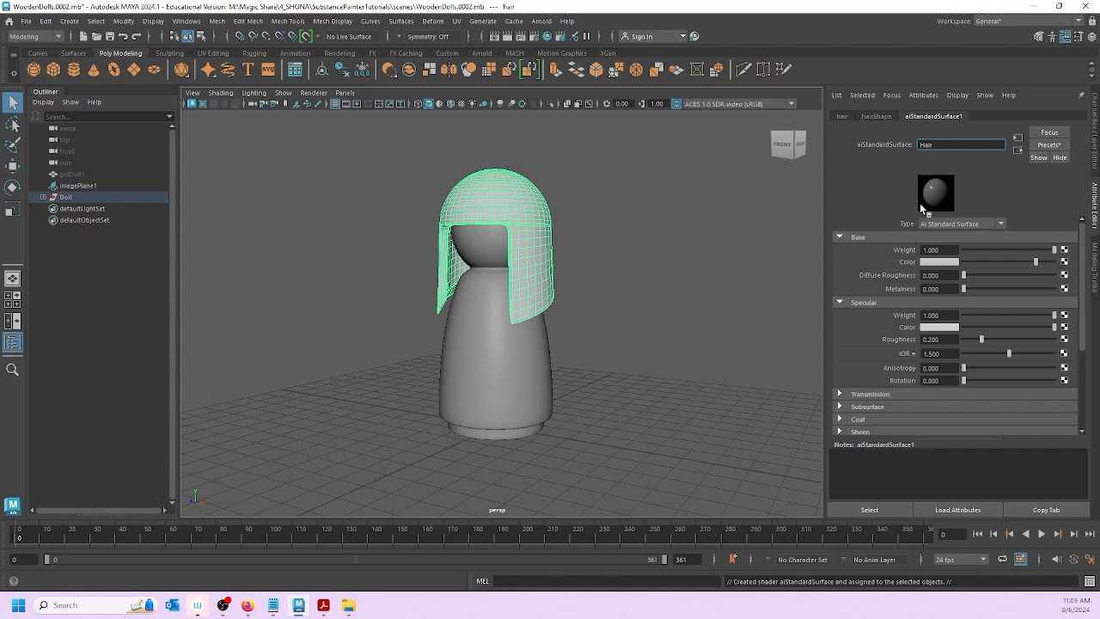
{"action": "type", "text": "TEX"}
{"action": "left_click", "coordinate": [692, 236]}
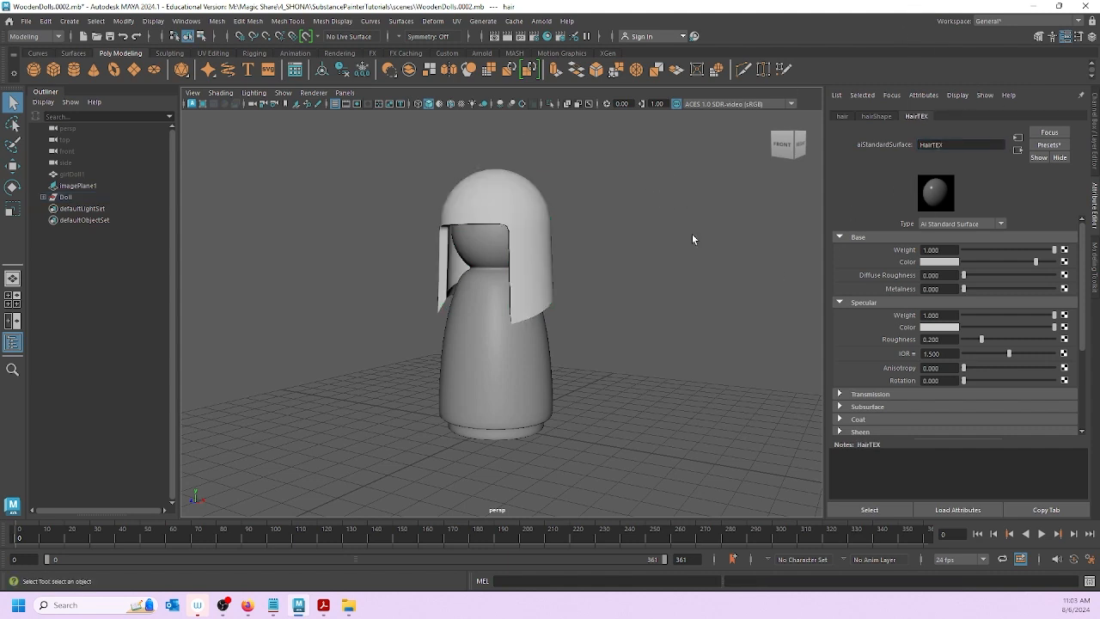
Step: Open the Hypershade with the HairTEX material graphed and shift its nodes aside to leave free space for textures
{"action": "left_click", "coordinate": [451, 182]}
{"action": "left_click", "coordinate": [275, 193]}
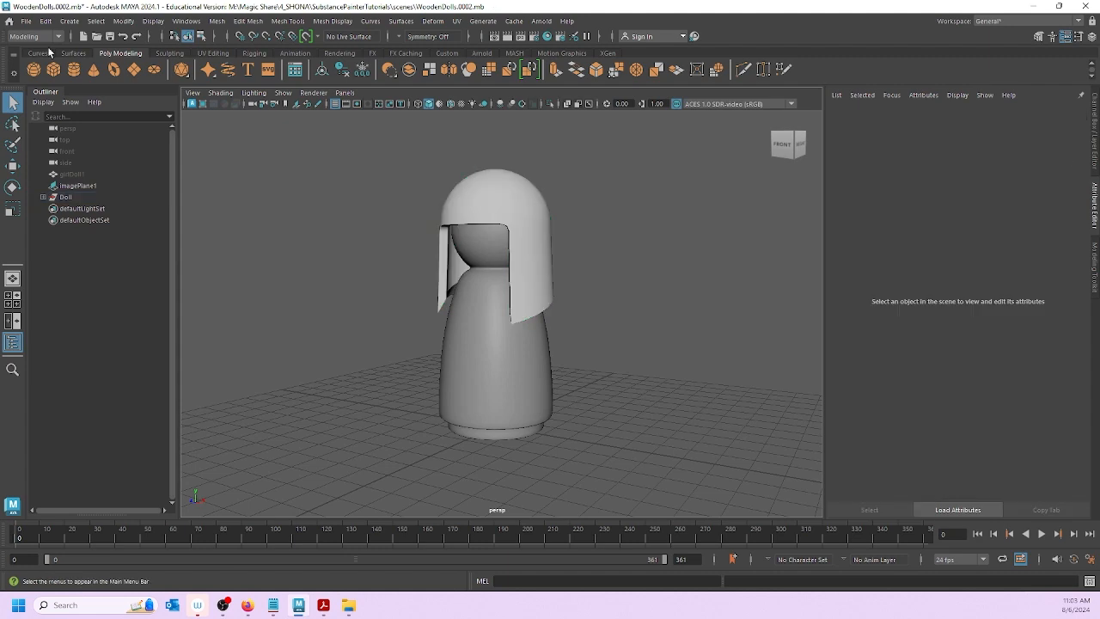
{"action": "left_click_drag", "start_coordinate": [0, 338], "coordinate": [672, 9]}
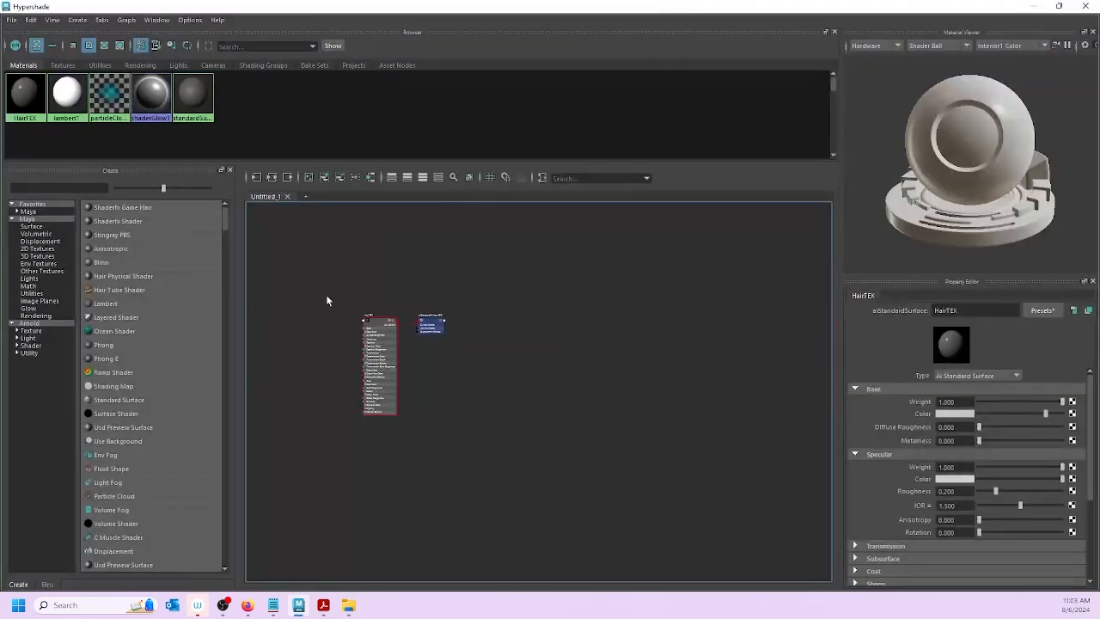
{"action": "left_click_drag", "start_coordinate": [326, 296], "coordinate": [574, 393]}
{"action": "left_click_drag", "start_coordinate": [379, 325], "coordinate": [527, 329]}
{"action": "scroll", "coordinate": [528, 329], "scroll_direction": "up", "scroll_amount": 3}
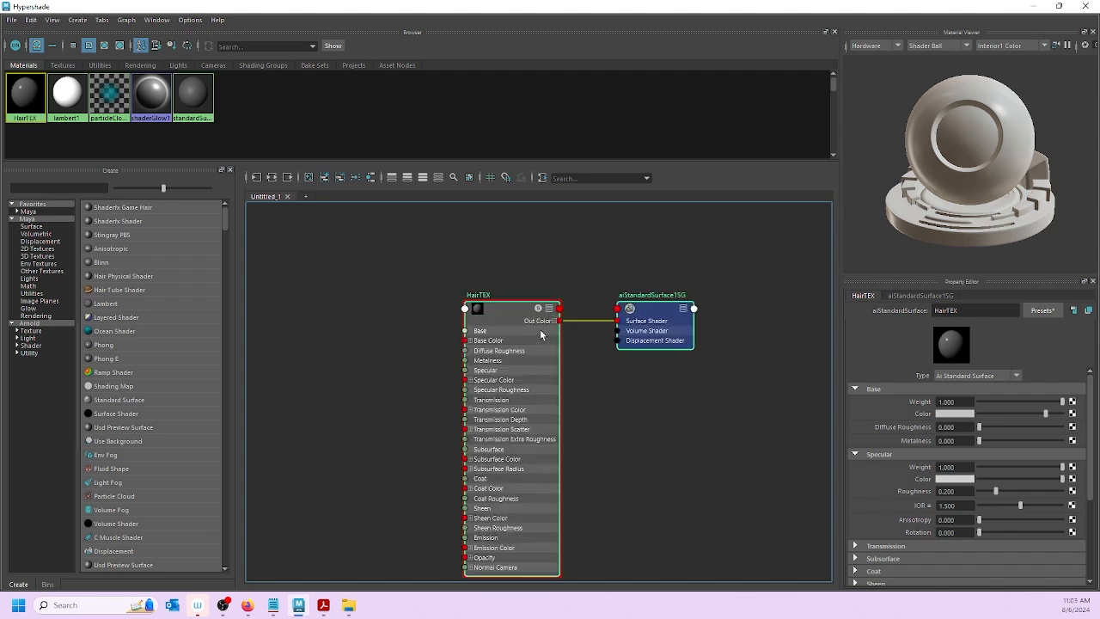
{"action": "scroll", "coordinate": [519, 318], "scroll_direction": "up", "scroll_amount": 2}
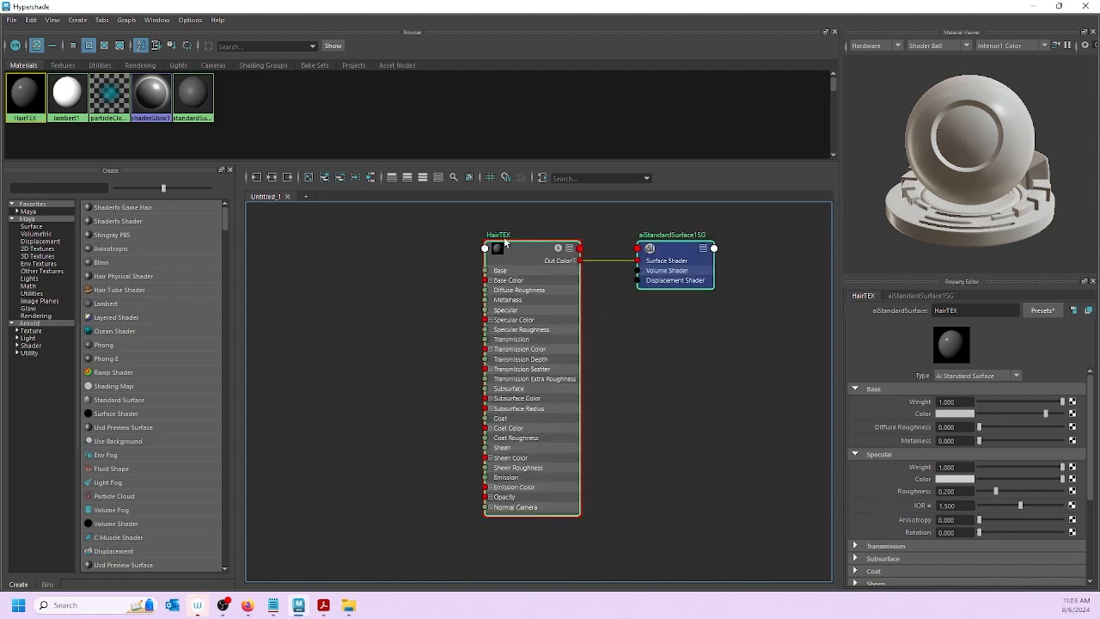
{"action": "middle_click_drag", "start_coordinate": [562, 221], "coordinate": [660, 215], "text": "alt"}
{"action": "left_click", "coordinate": [471, 274]}
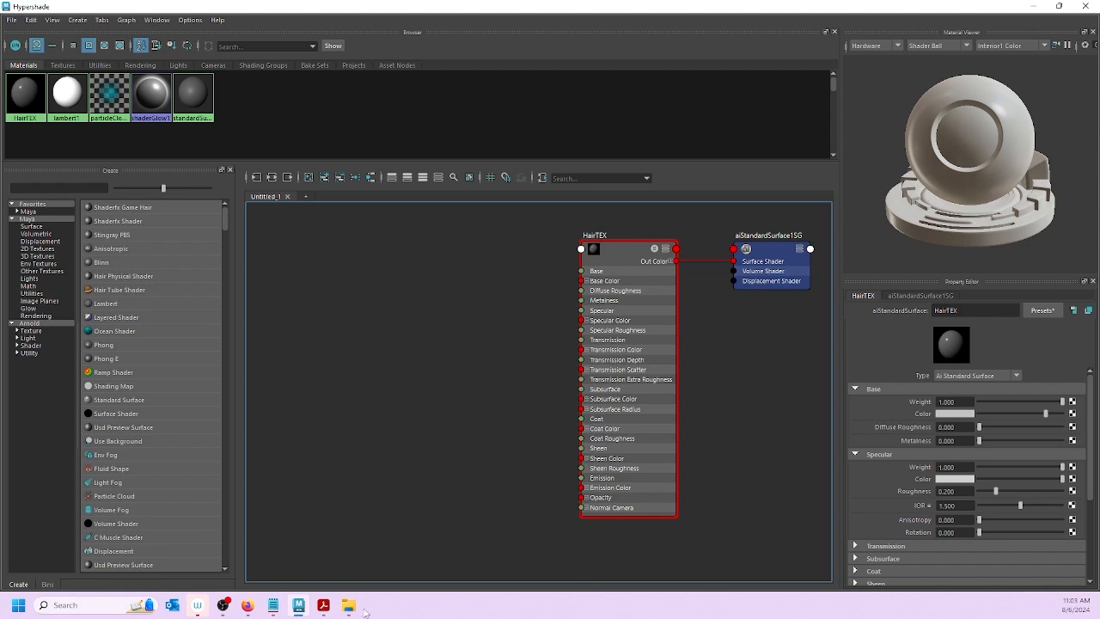
Step: Switch to File Explorer, show the sourceimages folder as a detailed list and locate the Doll_hair texture files
{"action": "mouse_move", "coordinate": [350, 605]}
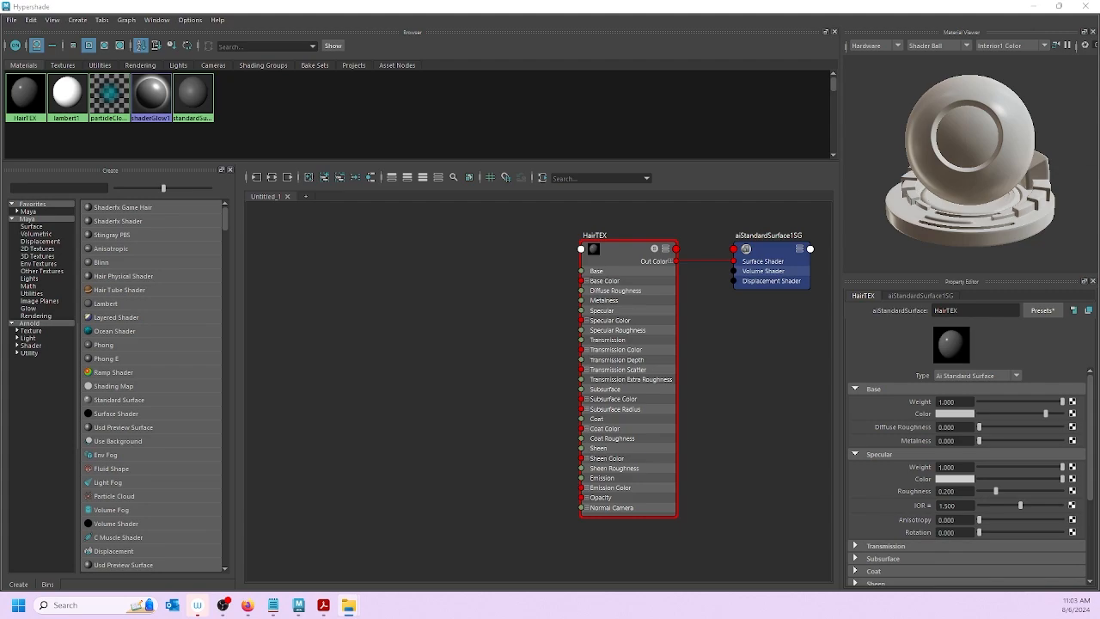
{"action": "left_click_drag", "start_coordinate": [0, 275], "coordinate": [490, 91]}
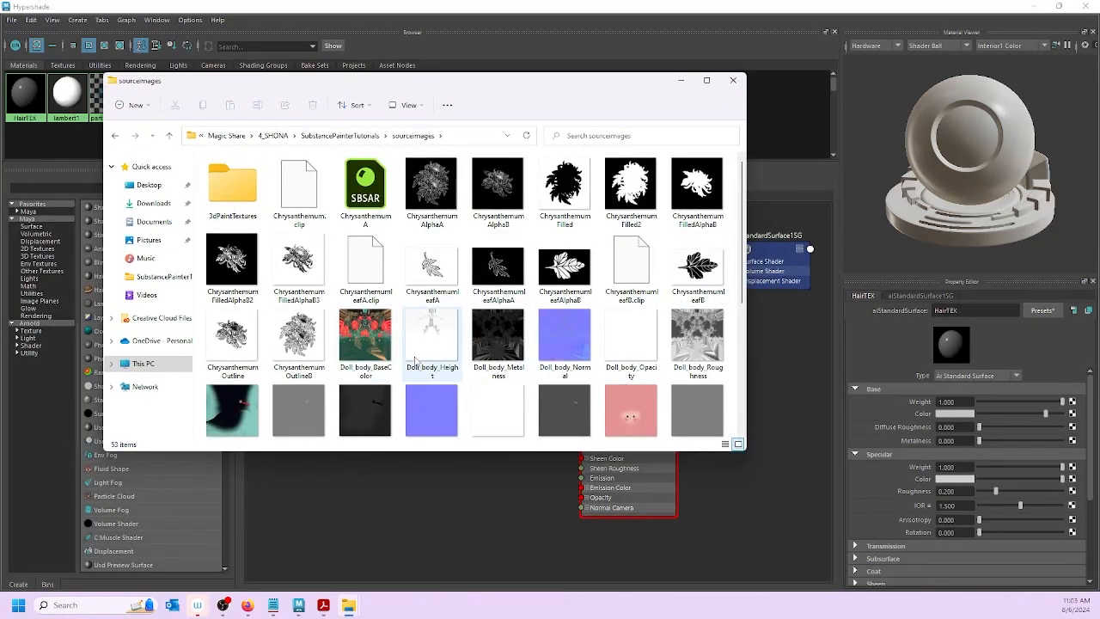
{"action": "scroll", "coordinate": [549, 297], "scroll_direction": "down", "scroll_amount": 2}
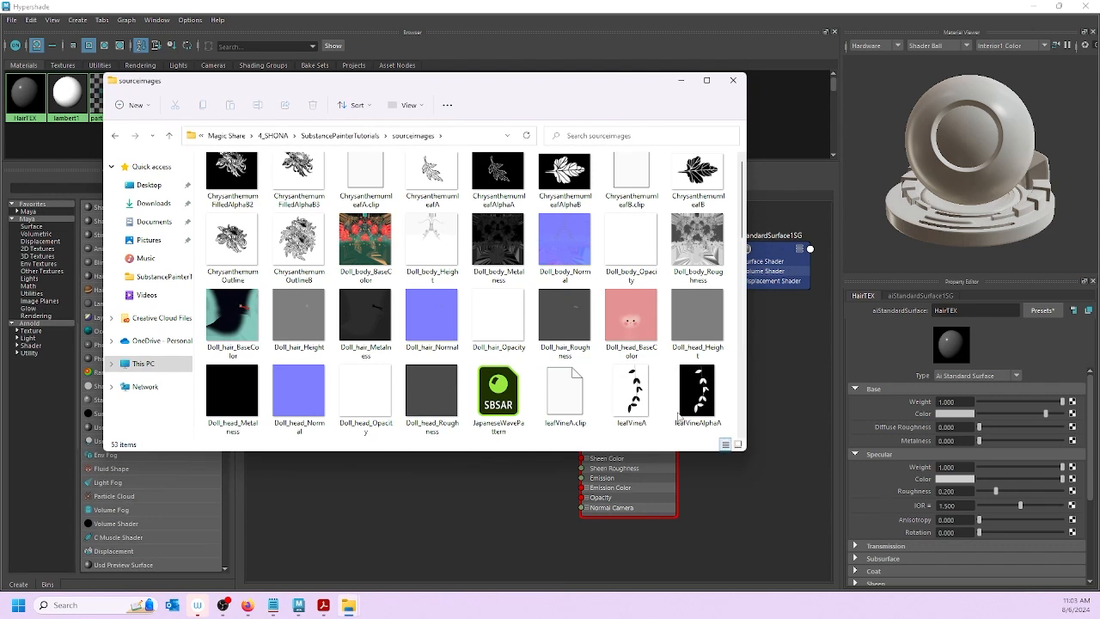
{"action": "scroll", "coordinate": [304, 366], "scroll_direction": "down", "scroll_amount": 6}
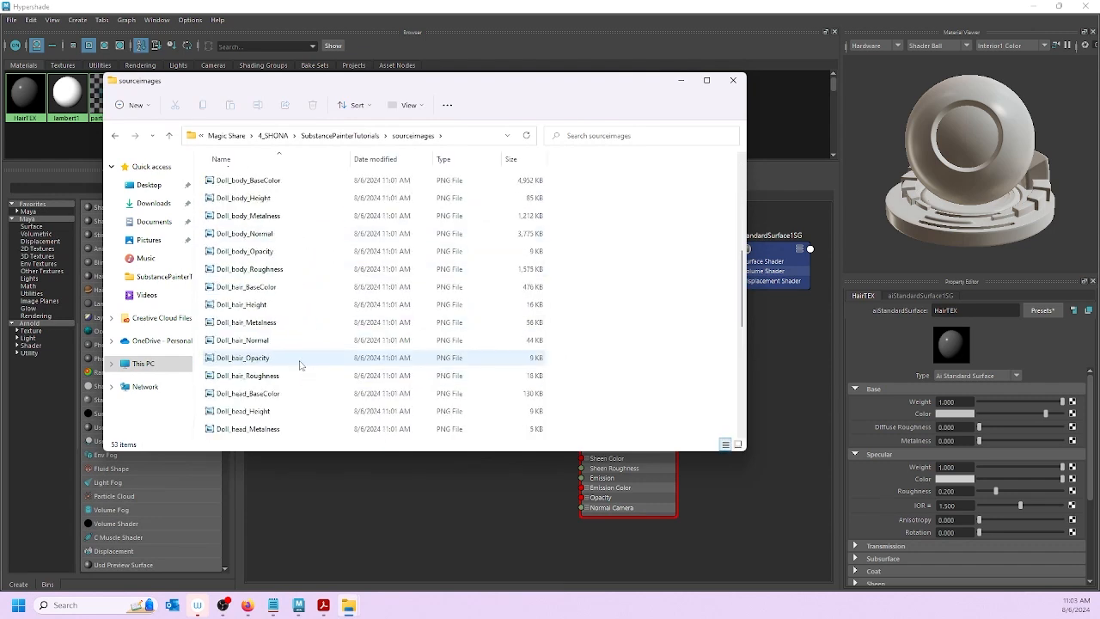
{"action": "scroll", "coordinate": [300, 366], "scroll_direction": "down", "scroll_amount": 3}
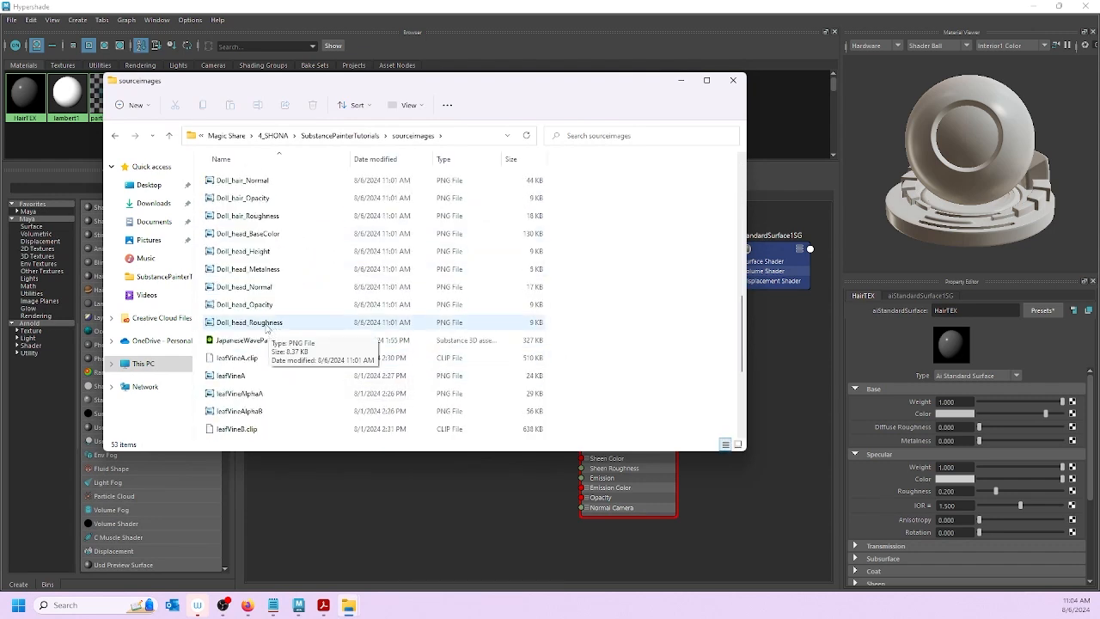
{"action": "scroll", "coordinate": [260, 337], "scroll_direction": "up", "scroll_amount": 1}
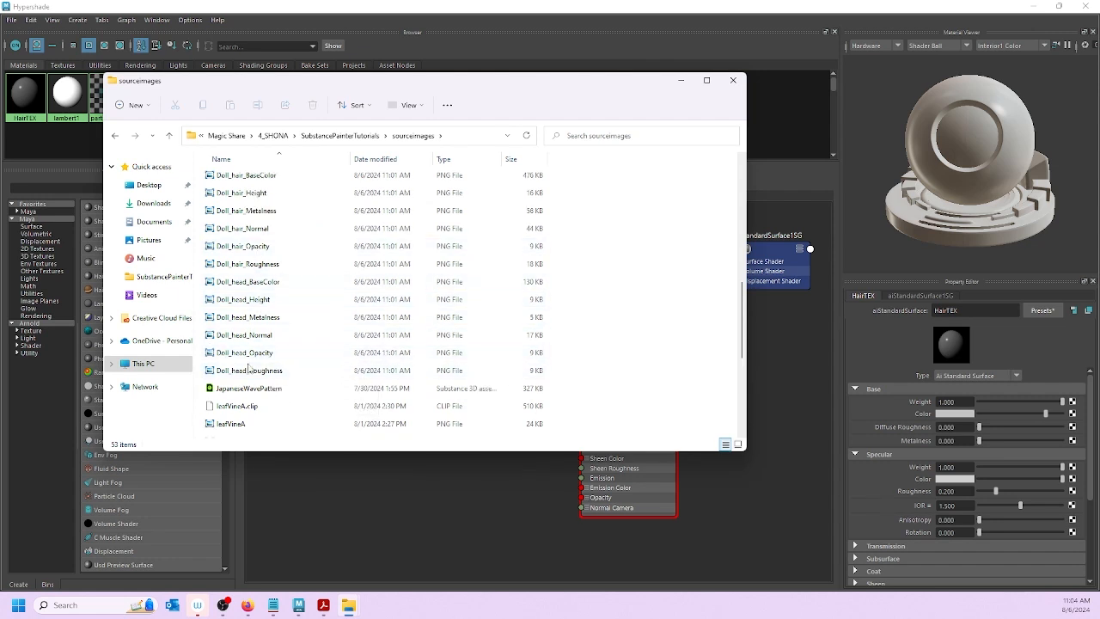
{"action": "scroll", "coordinate": [237, 251], "scroll_direction": "up", "scroll_amount": 1}
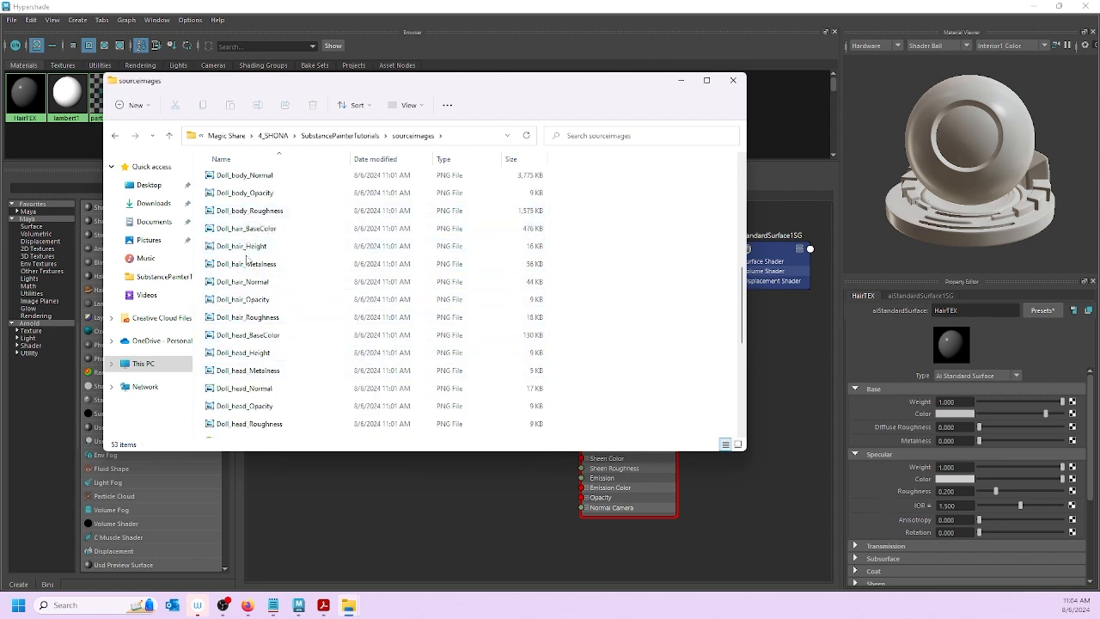
Step: Bring the six Doll_hair maps (BaseColor, Height, Metalness, Normal, Opacity, Roughness) into the Hypershade graph and minimize the folder window
{"action": "left_click", "coordinate": [230, 227]}
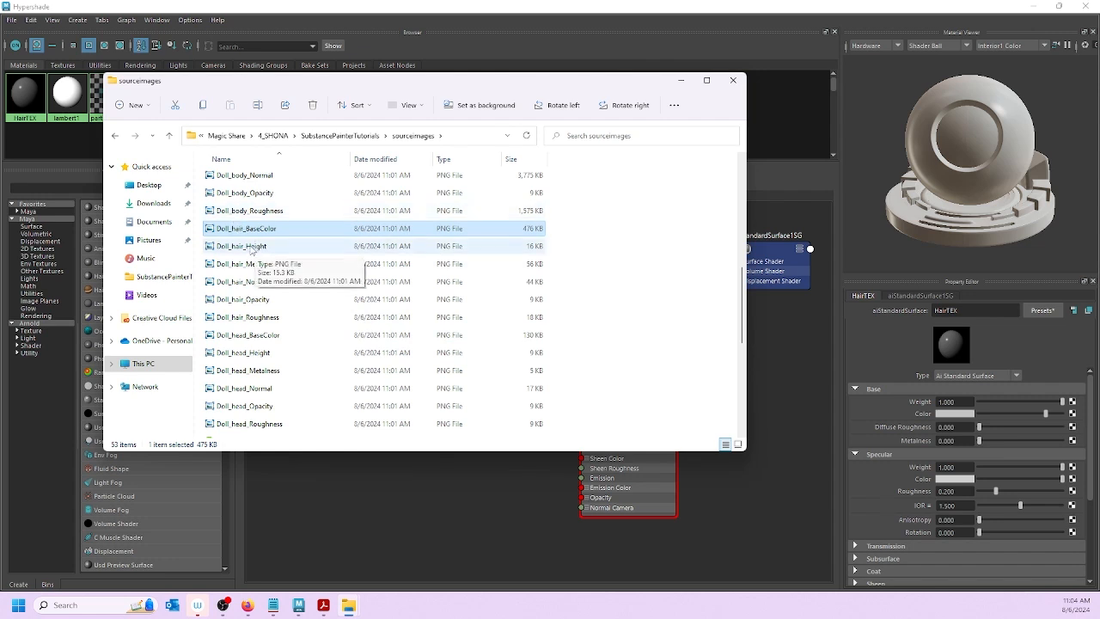
{"action": "left_click", "coordinate": [255, 247], "text": "ctrl"}
{"action": "left_click", "coordinate": [257, 264], "text": "ctrl"}
{"action": "left_click", "coordinate": [258, 285], "text": "ctrl"}
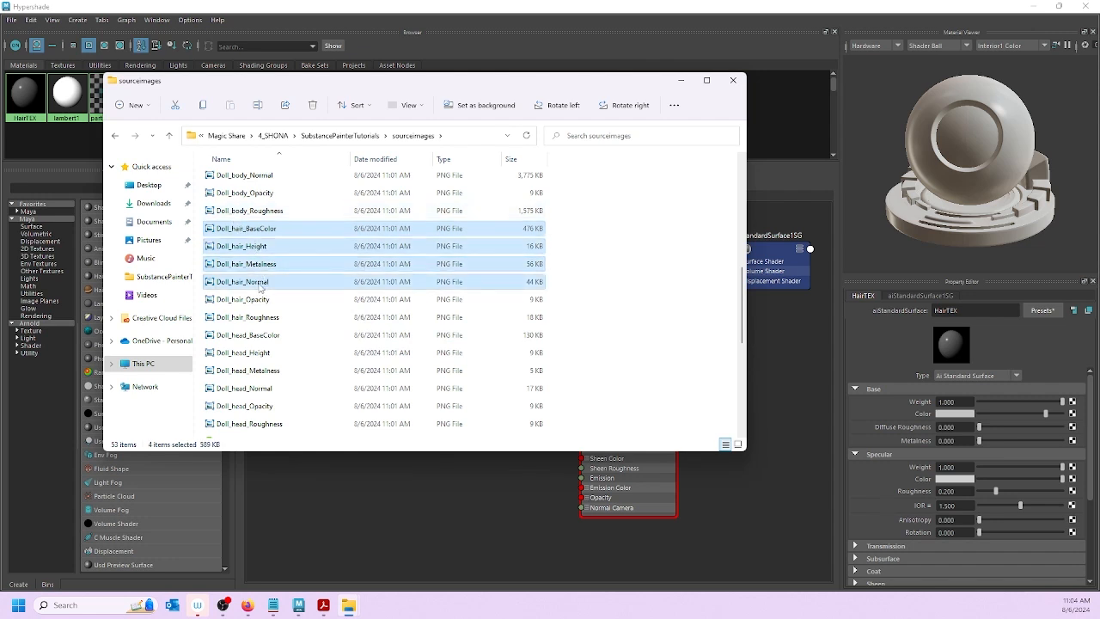
{"action": "left_click", "coordinate": [256, 301], "text": "ctrl"}
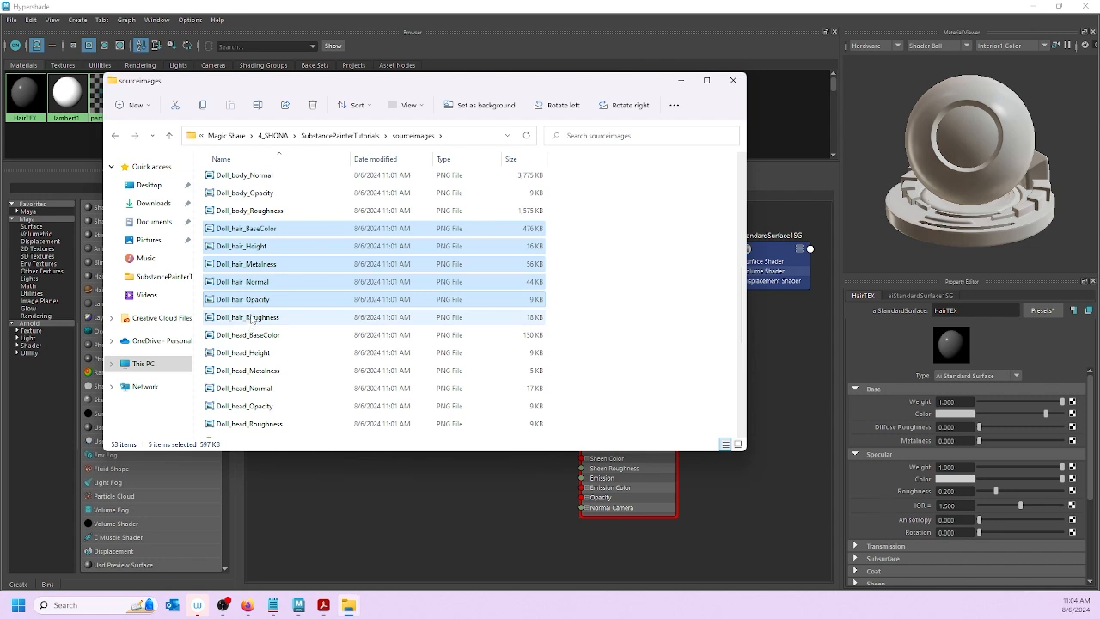
{"action": "left_click", "coordinate": [252, 317], "text": "ctrl"}
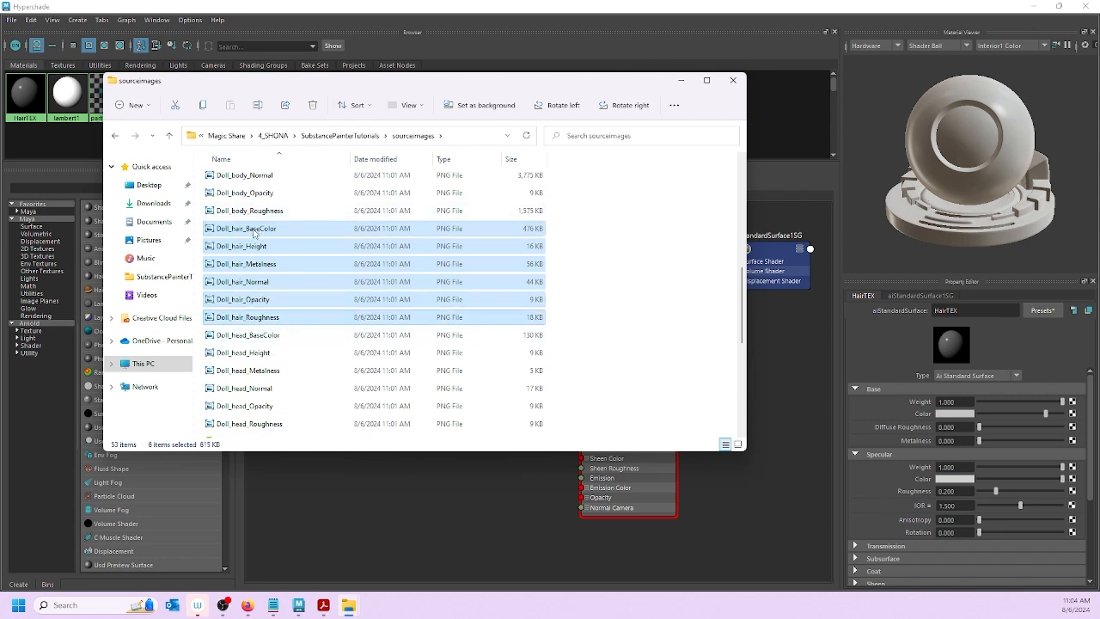
{"action": "left_click_drag", "start_coordinate": [254, 230], "coordinate": [422, 489]}
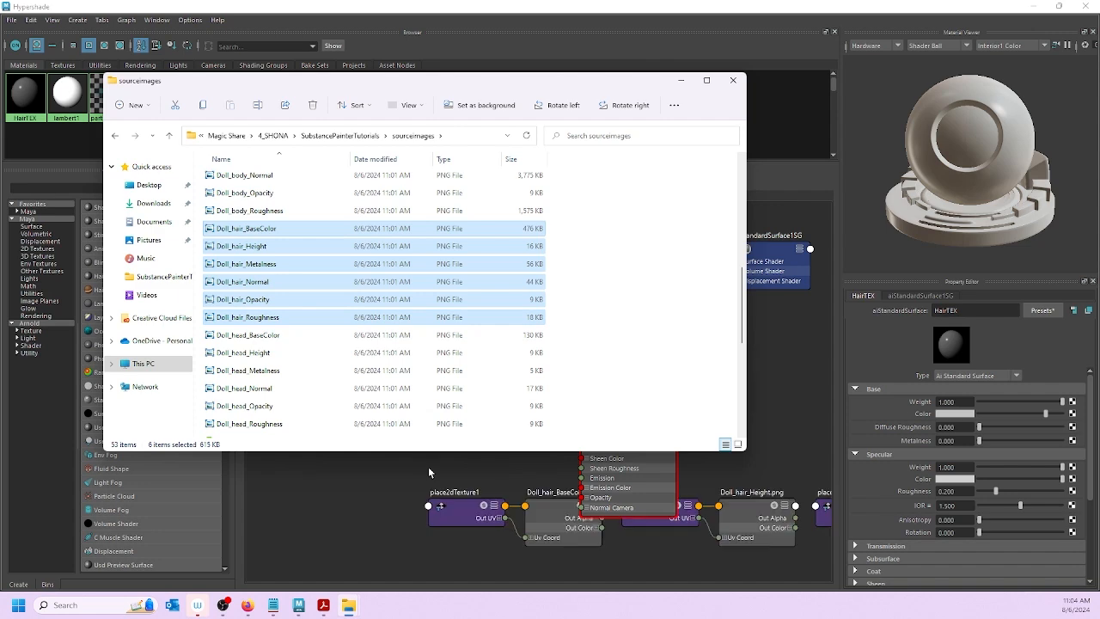
{"action": "left_click", "coordinate": [681, 82]}
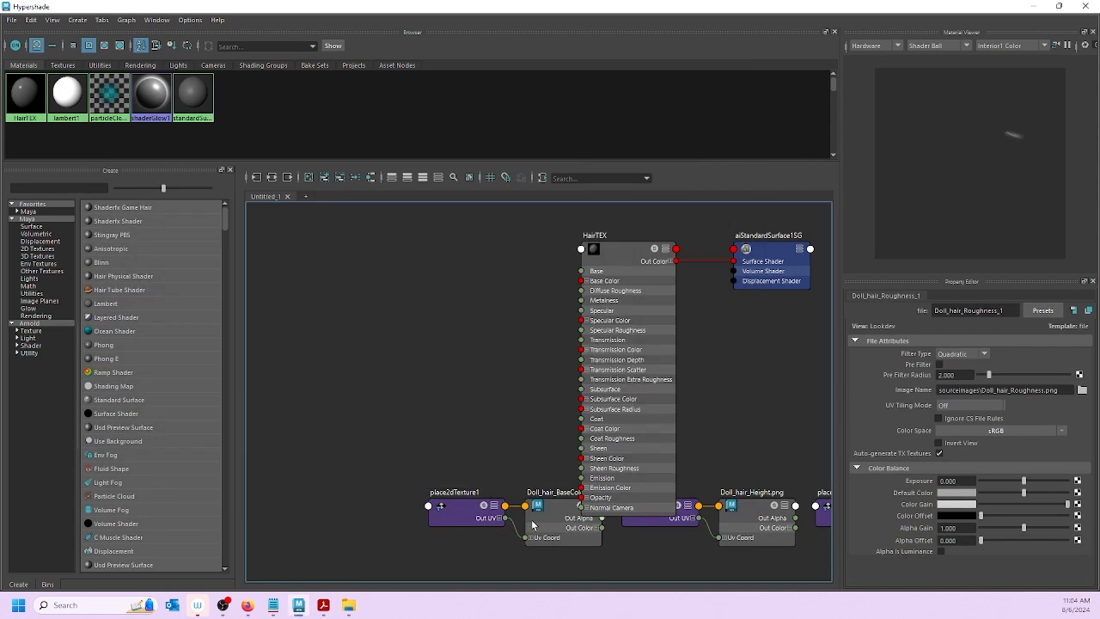
Step: Move the HairTEX material and its shading group node clear of the imported texture nodes
{"action": "scroll", "coordinate": [527, 387], "scroll_direction": "down", "scroll_amount": 3}
{"action": "middle_click_drag", "start_coordinate": [510, 370], "coordinate": [506, 309], "text": "alt"}
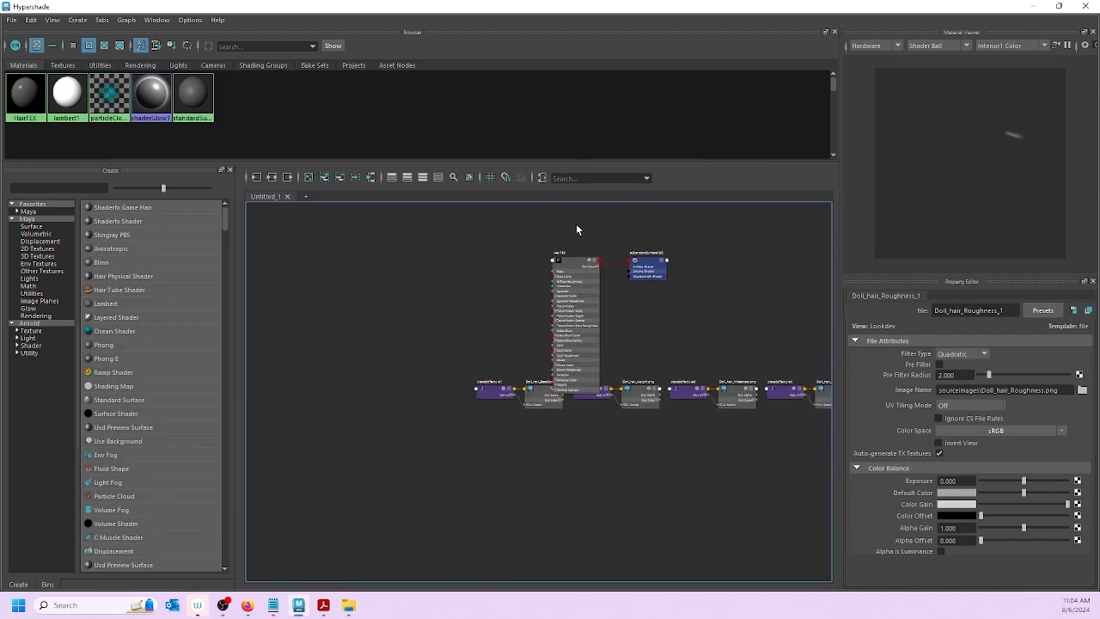
{"action": "left_click", "coordinate": [585, 270]}
{"action": "left_click_drag", "start_coordinate": [585, 270], "coordinate": [711, 232]}
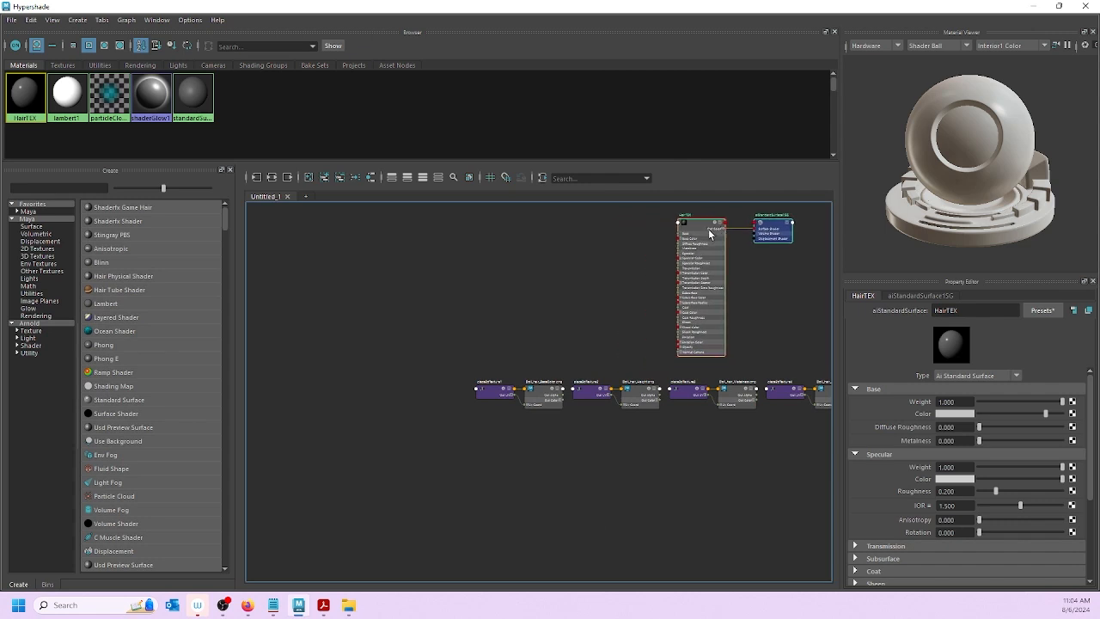
Step: Move the Doll_hair_BaseColor file node and its place2dTexture node up beside the HairTEX material's inputs
{"action": "scroll", "coordinate": [518, 373], "scroll_direction": "up", "scroll_amount": 5}
{"action": "scroll", "coordinate": [512, 369], "scroll_direction": "down", "scroll_amount": 3}
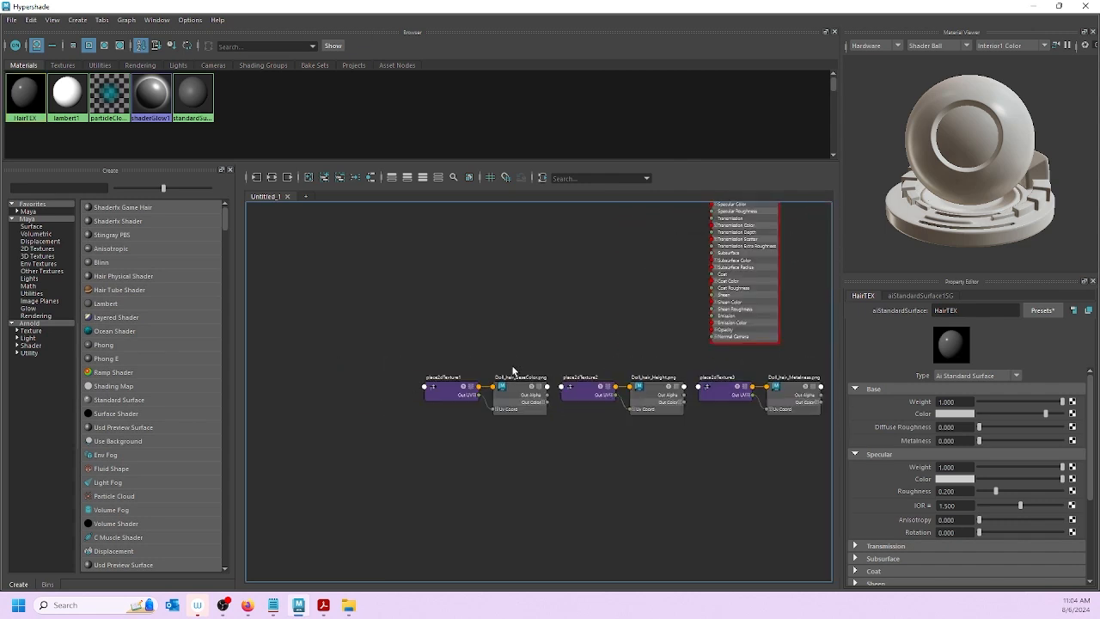
{"action": "scroll", "coordinate": [513, 371], "scroll_direction": "down", "scroll_amount": 2}
{"action": "left_click_drag", "start_coordinate": [438, 334], "coordinate": [509, 401]}
{"action": "middle_click_drag", "start_coordinate": [545, 318], "coordinate": [516, 427], "text": "alt"}
{"action": "scroll", "coordinate": [516, 427], "scroll_direction": "up", "scroll_amount": 2}
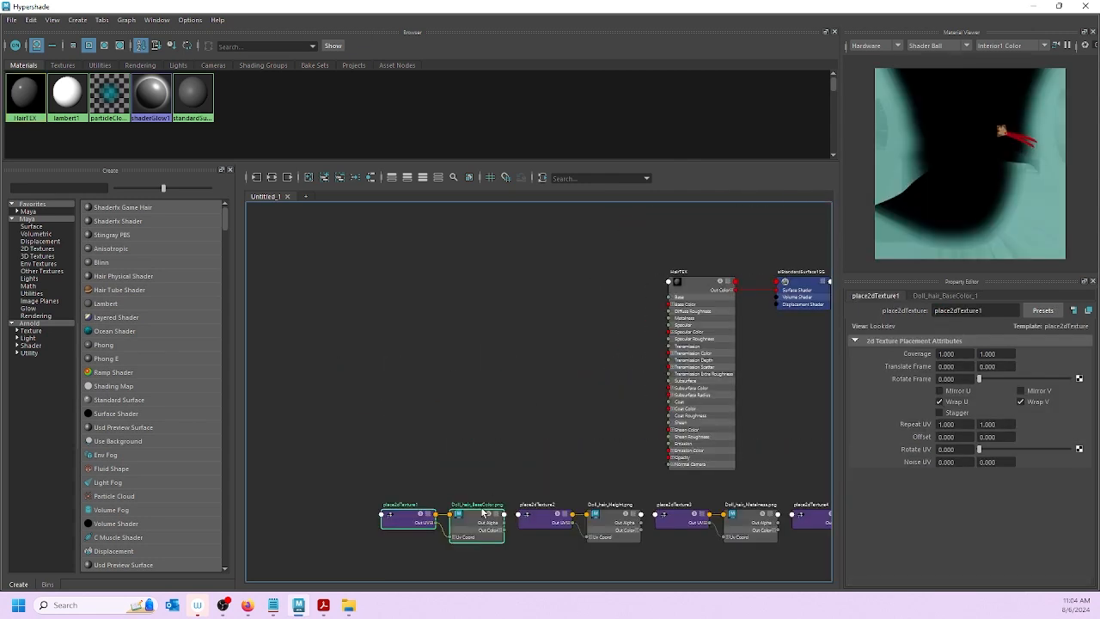
{"action": "left_click_drag", "start_coordinate": [483, 513], "coordinate": [613, 296]}
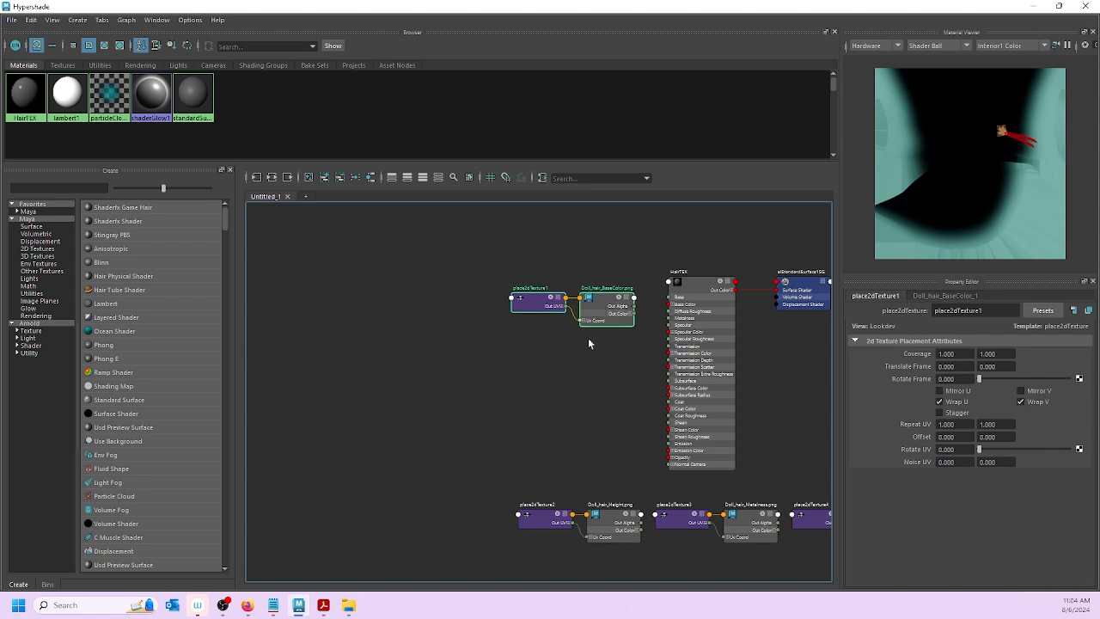
Step: Move the Doll_hair_Height and Doll_hair_Metalness file nodes with their placement nodes beside HairTEX, with Metalness directly below BaseColor
{"action": "left_click", "coordinate": [589, 343]}
{"action": "scroll", "coordinate": [604, 427], "scroll_direction": "up", "scroll_amount": 2}
{"action": "scroll", "coordinate": [520, 520], "scroll_direction": "down", "scroll_amount": 2}
{"action": "left_click_drag", "start_coordinate": [472, 474], "coordinate": [638, 567]}
{"action": "left_click", "coordinate": [530, 481]}
{"action": "middle_click_drag", "start_coordinate": [552, 451], "coordinate": [432, 397], "text": "alt"}
{"action": "left_click_drag", "start_coordinate": [319, 413], "coordinate": [370, 371]}
{"action": "scroll", "coordinate": [378, 446], "scroll_direction": "up", "scroll_amount": 2}
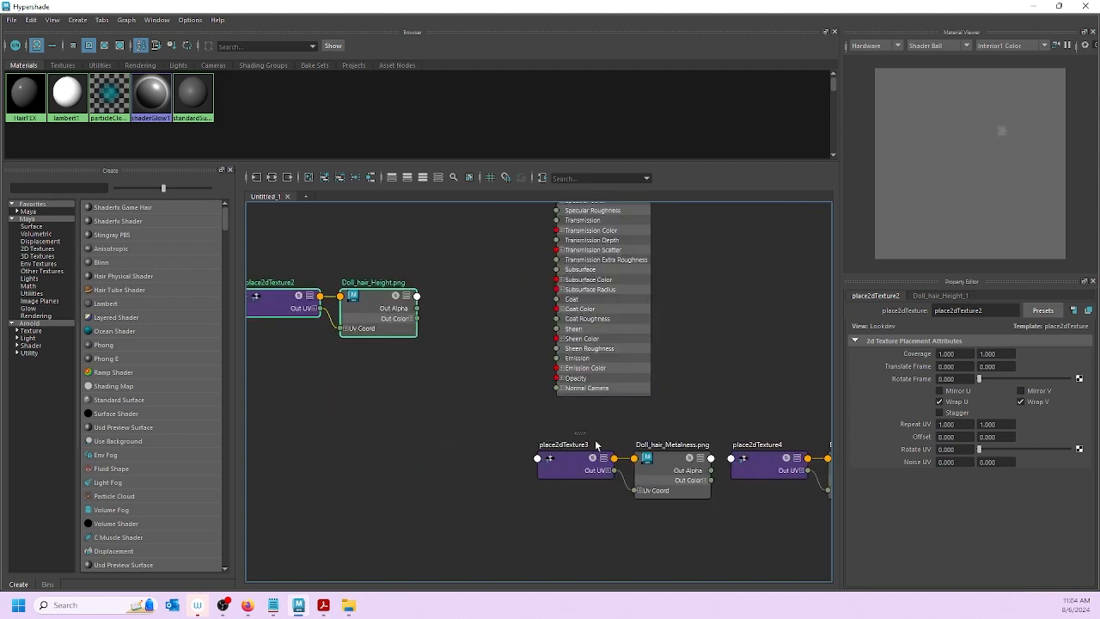
{"action": "left_click_drag", "start_coordinate": [595, 441], "coordinate": [493, 331]}
{"action": "scroll", "coordinate": [559, 413], "scroll_direction": "down", "scroll_amount": 3}
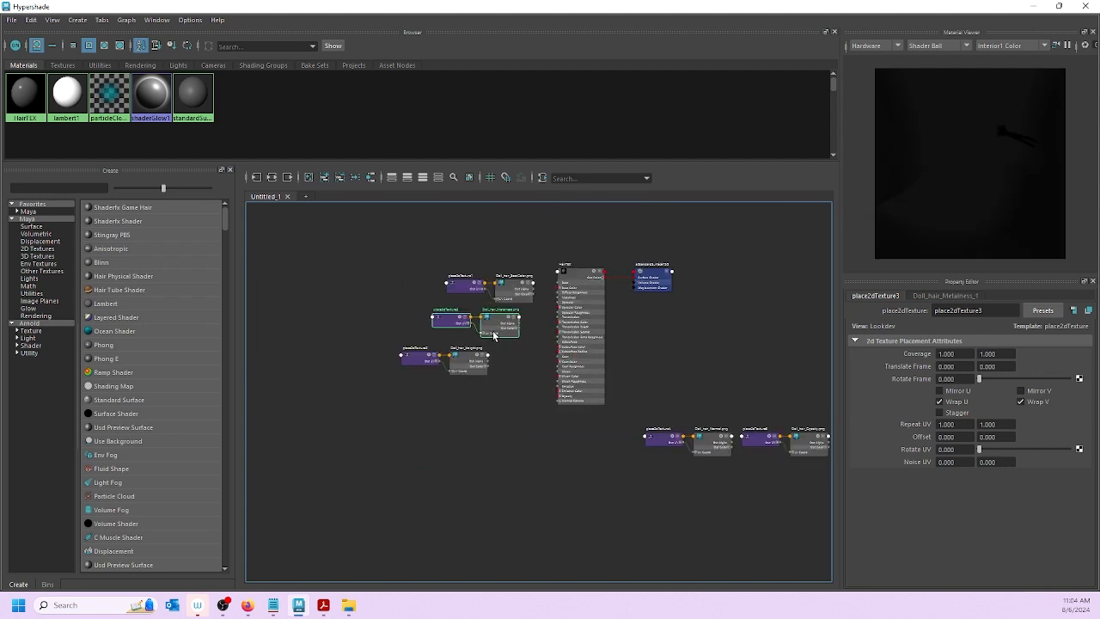
Step: Bring the Normal, Opacity and Roughness file nodes with their placement nodes beside HairTEX, placing Roughness just under Metalness
{"action": "middle_click_drag", "start_coordinate": [685, 405], "coordinate": [638, 387], "text": "alt"}
{"action": "left_click", "coordinate": [663, 429]}
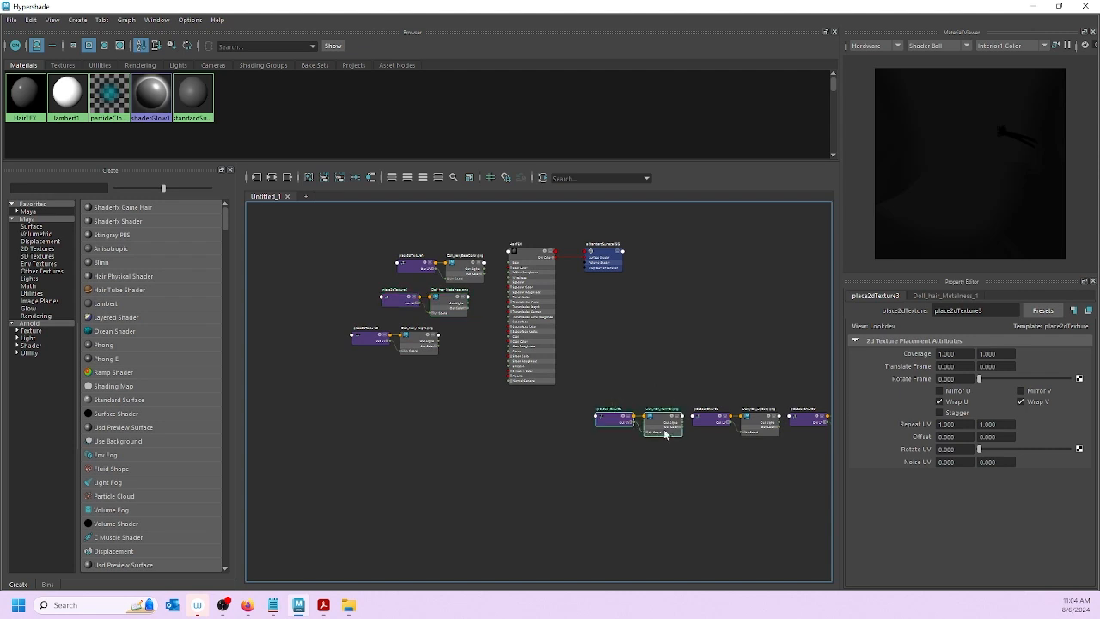
{"action": "left_click_drag", "start_coordinate": [648, 422], "coordinate": [369, 376]}
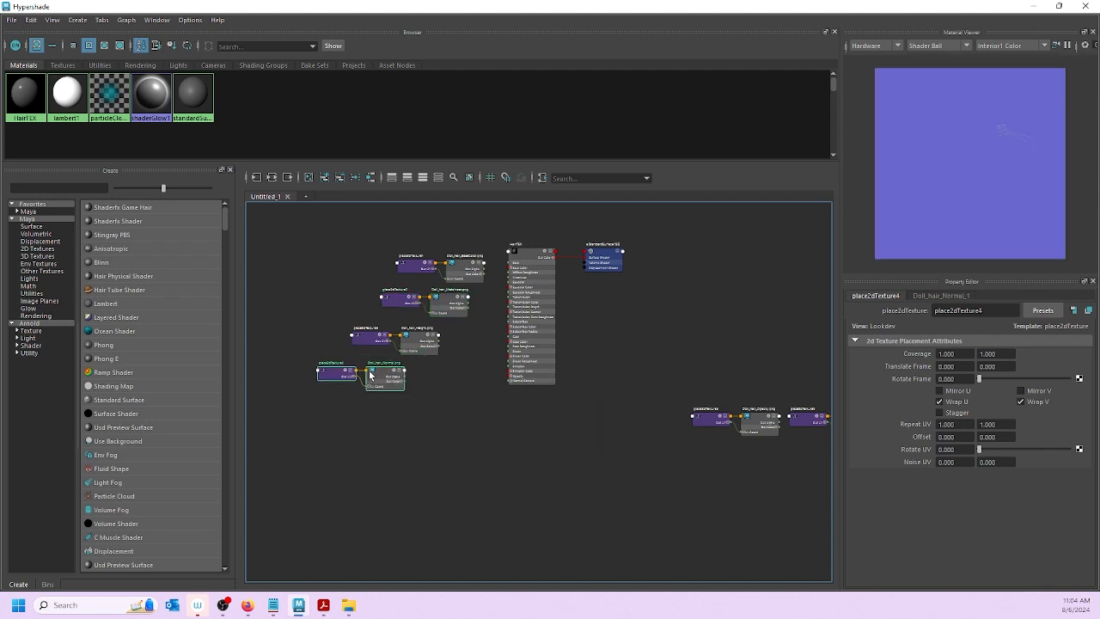
{"action": "middle_click_drag", "start_coordinate": [678, 404], "coordinate": [634, 406], "text": "alt"}
{"action": "left_click_drag", "start_coordinate": [644, 382], "coordinate": [344, 415]}
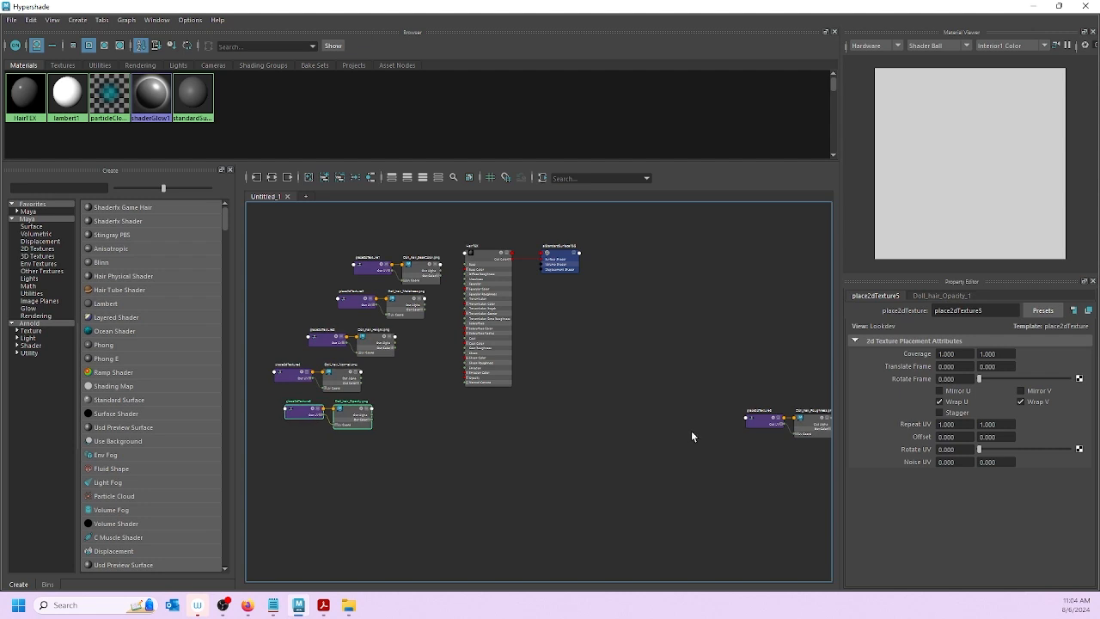
{"action": "middle_click_drag", "start_coordinate": [693, 435], "coordinate": [608, 411], "text": "alt"}
{"action": "left_click_drag", "start_coordinate": [640, 384], "coordinate": [301, 324]}
{"action": "middle_click_drag", "start_coordinate": [335, 357], "coordinate": [475, 407], "text": "alt"}
Step: Shift the Height and Normal texture pairs farther away from HairTEX and nudge the Opacity file node slightly toward it
{"action": "left_click", "coordinate": [431, 389]}
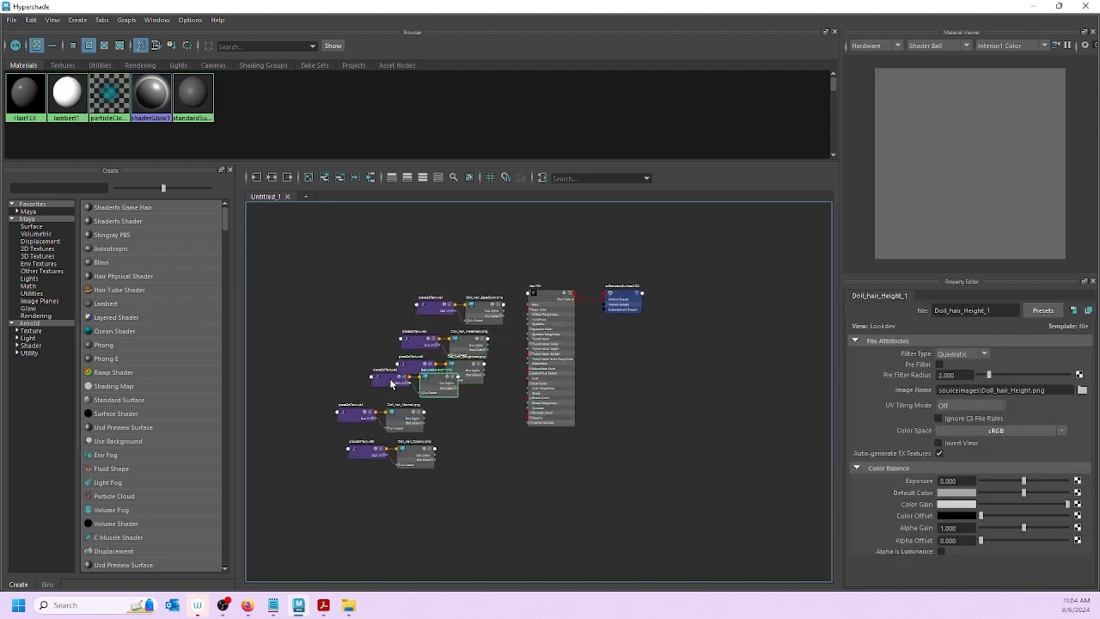
{"action": "left_click", "coordinate": [377, 384], "text": "shift"}
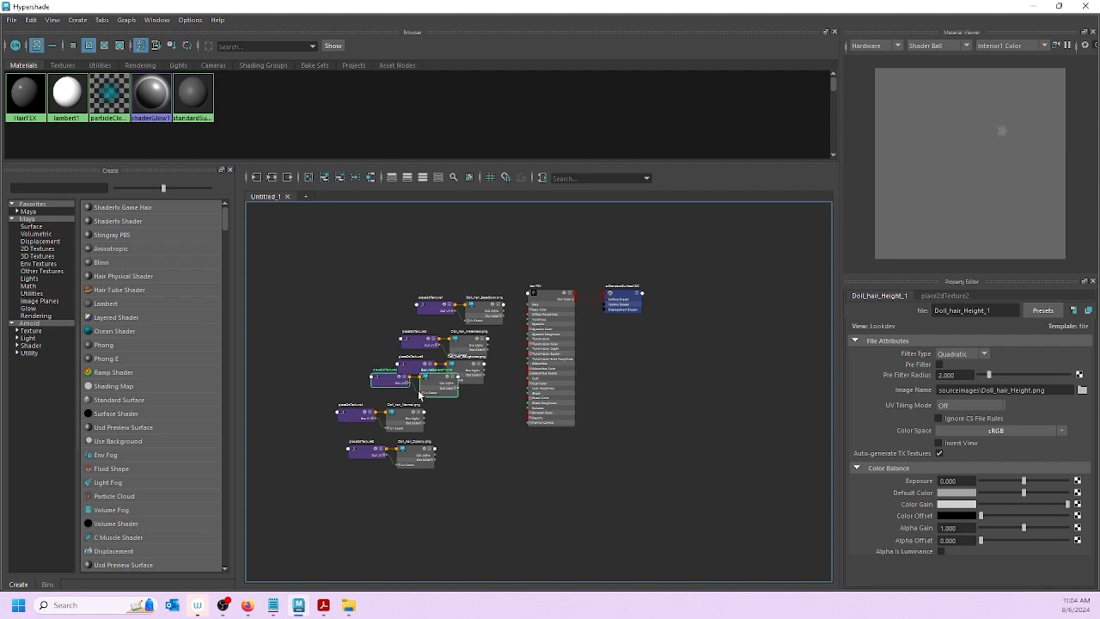
{"action": "left_click_drag", "start_coordinate": [437, 391], "coordinate": [365, 390]}
{"action": "left_click", "coordinate": [411, 425]}
{"action": "left_click", "coordinate": [359, 421], "text": "shift"}
{"action": "left_click_drag", "start_coordinate": [410, 424], "coordinate": [373, 425]}
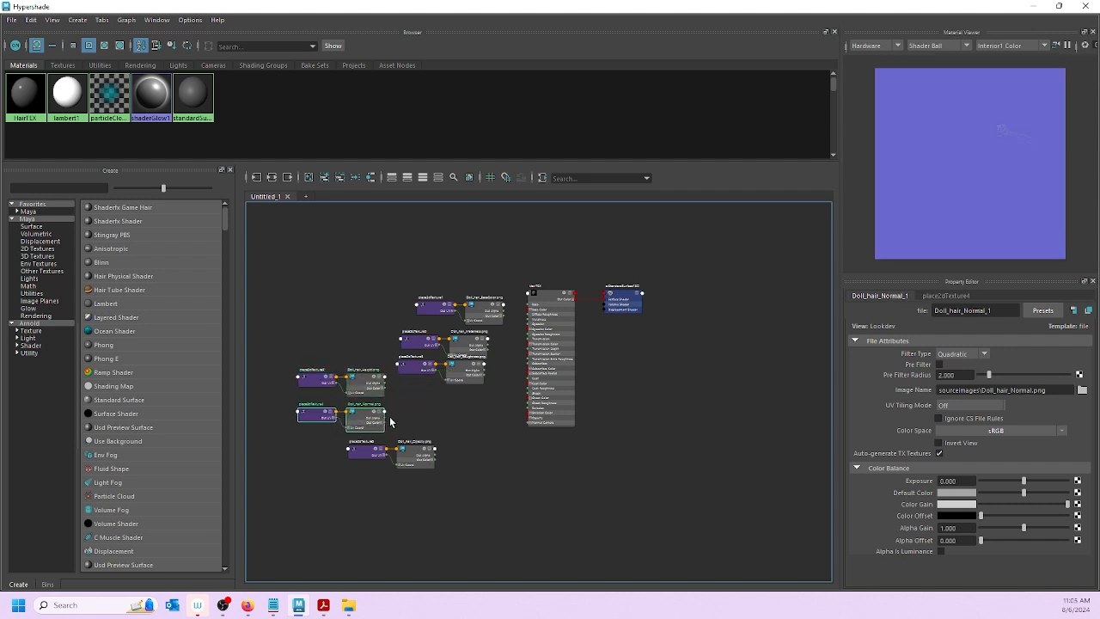
{"action": "left_click_drag", "start_coordinate": [451, 428], "coordinate": [431, 459]}
{"action": "left_click", "coordinate": [421, 434]}
{"action": "left_click", "coordinate": [377, 451], "text": "shift"}
{"action": "left_click", "coordinate": [446, 446]}
{"action": "left_click", "coordinate": [420, 415]}
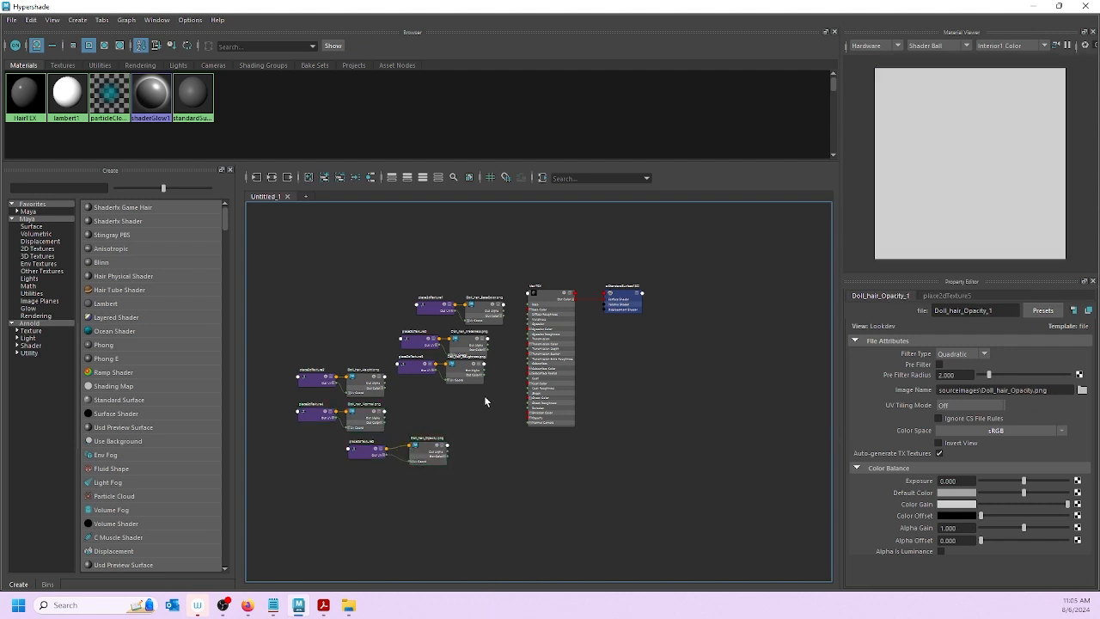
Step: Connect the Out Color of Doll_hair_BaseColor to the Base Color input of HairTEX
{"action": "middle_click_drag", "start_coordinate": [485, 401], "coordinate": [486, 447], "text": "alt"}
{"action": "scroll", "coordinate": [550, 408], "scroll_direction": "up", "scroll_amount": 3}
{"action": "scroll", "coordinate": [475, 365], "scroll_direction": "down", "scroll_amount": 1}
{"action": "scroll", "coordinate": [473, 359], "scroll_direction": "up", "scroll_amount": 2}
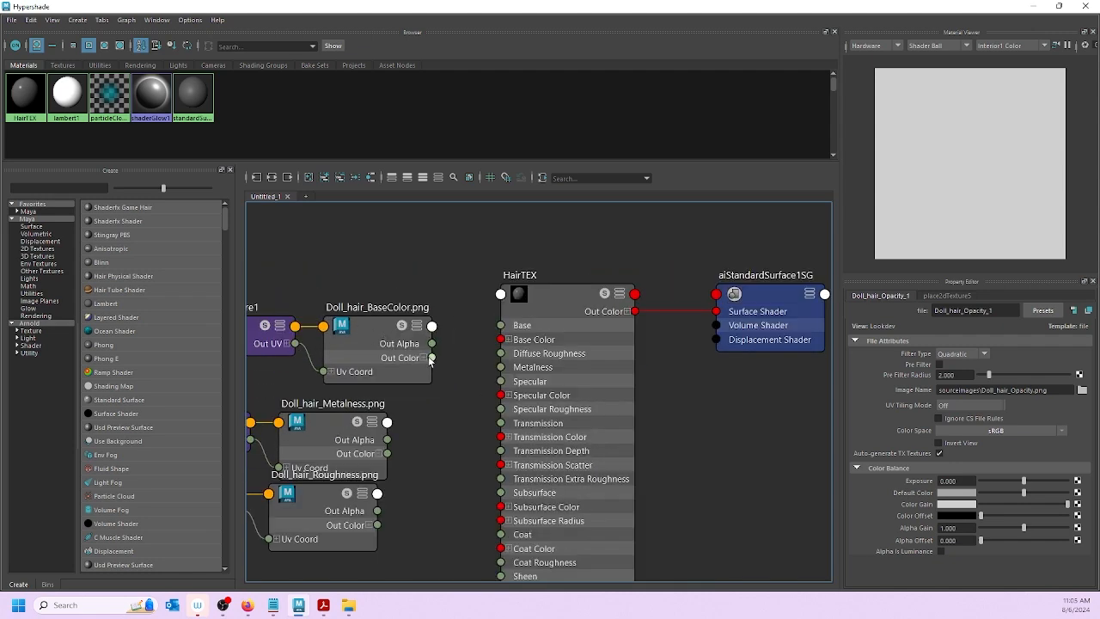
{"action": "left_click_drag", "start_coordinate": [432, 357], "coordinate": [508, 340]}
Step: Connect the Out Alpha of Doll_hair_Metalness to the Metalness input of HairTEX
{"action": "middle_click_drag", "start_coordinate": [445, 428], "coordinate": [552, 351], "text": "alt"}
{"action": "scroll", "coordinate": [567, 314], "scroll_direction": "up", "scroll_amount": 2}
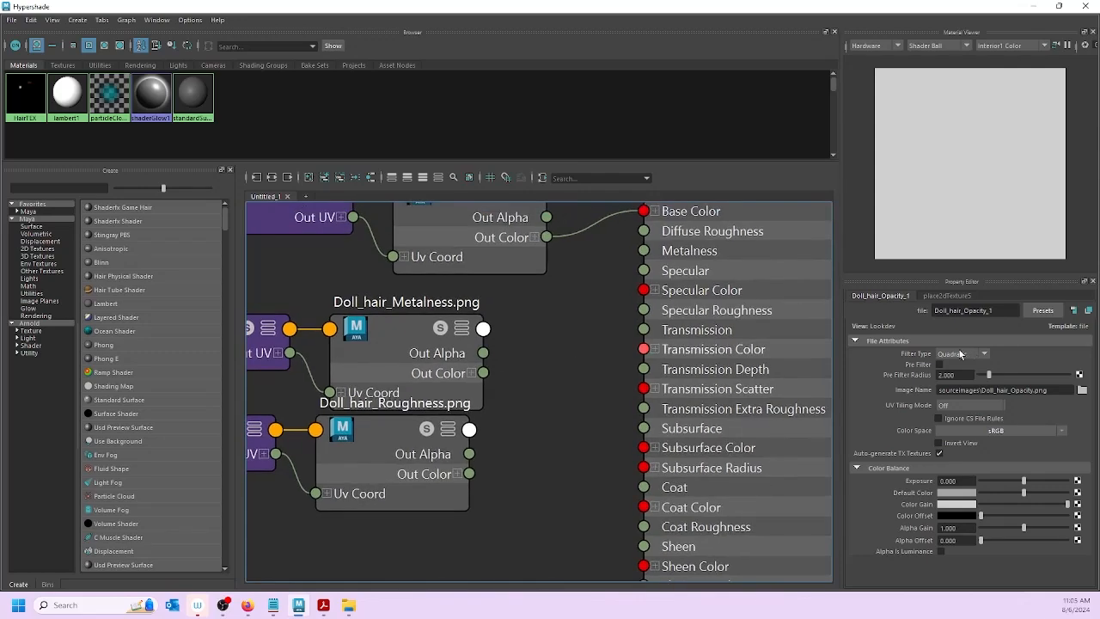
{"action": "scroll", "coordinate": [792, 366], "scroll_direction": "down", "scroll_amount": 2}
{"action": "left_click", "coordinate": [794, 348]}
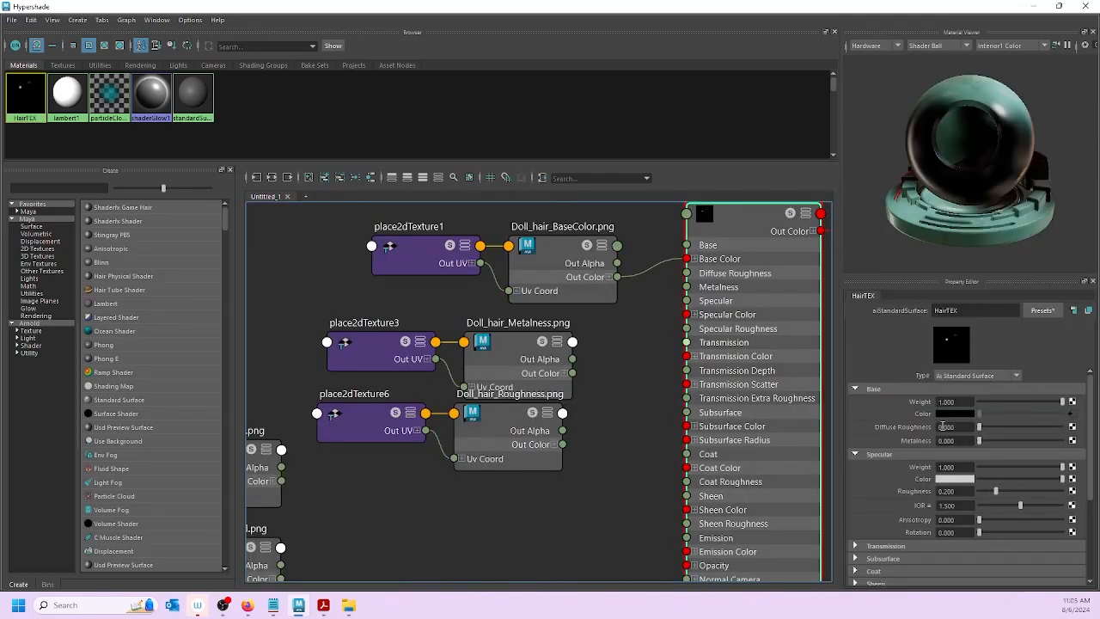
{"action": "left_click_drag", "start_coordinate": [572, 372], "coordinate": [686, 286]}
Step: Connect the Out Alpha of Doll_hair_Roughness to the Specular Roughness input of HairTEX
{"action": "middle_click_drag", "start_coordinate": [613, 427], "coordinate": [578, 373], "text": "alt"}
{"action": "left_click", "coordinate": [498, 367]}
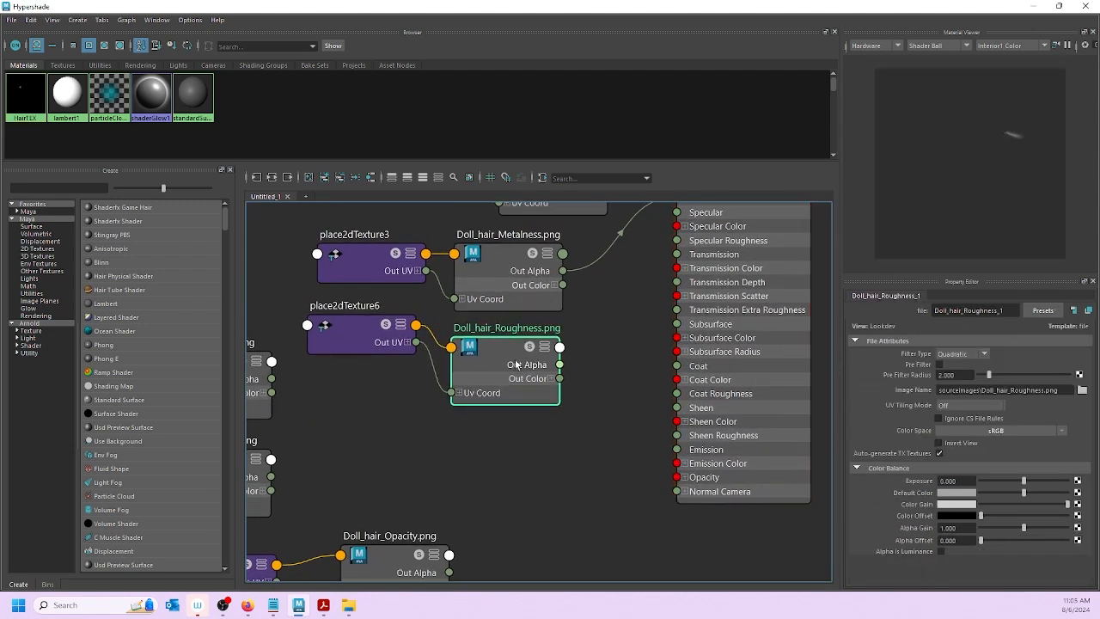
{"action": "middle_click_drag", "start_coordinate": [650, 331], "coordinate": [636, 419], "text": "alt"}
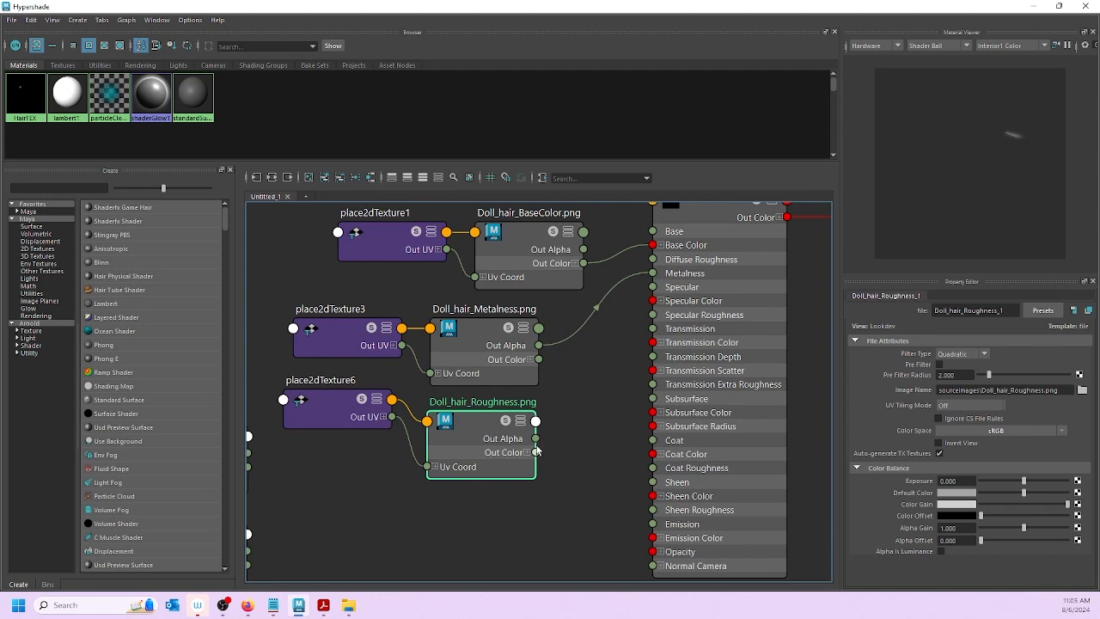
{"action": "left_click_drag", "start_coordinate": [536, 438], "coordinate": [652, 315]}
Step: Delete the Doll_hair_Height file node together with its place2dTexture node from the graph
{"action": "middle_click_drag", "start_coordinate": [414, 421], "coordinate": [479, 367], "text": "alt"}
{"action": "middle_click_drag", "start_coordinate": [465, 360], "coordinate": [450, 346], "text": "alt"}
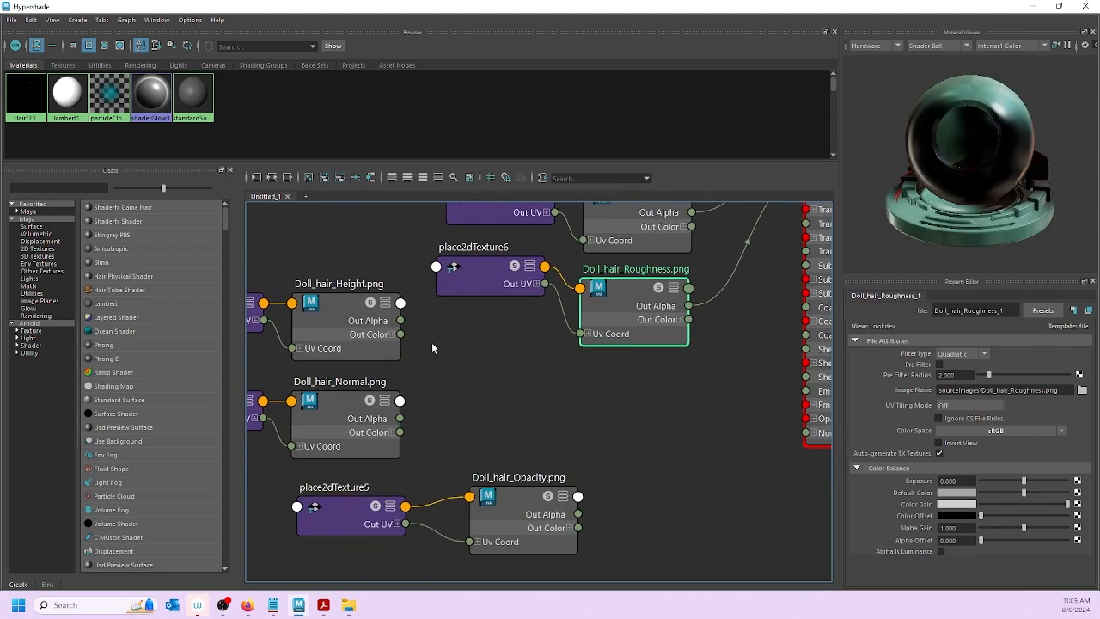
{"action": "middle_click_drag", "start_coordinate": [753, 317], "coordinate": [657, 266], "text": "alt"}
{"action": "left_click", "coordinate": [785, 230]}
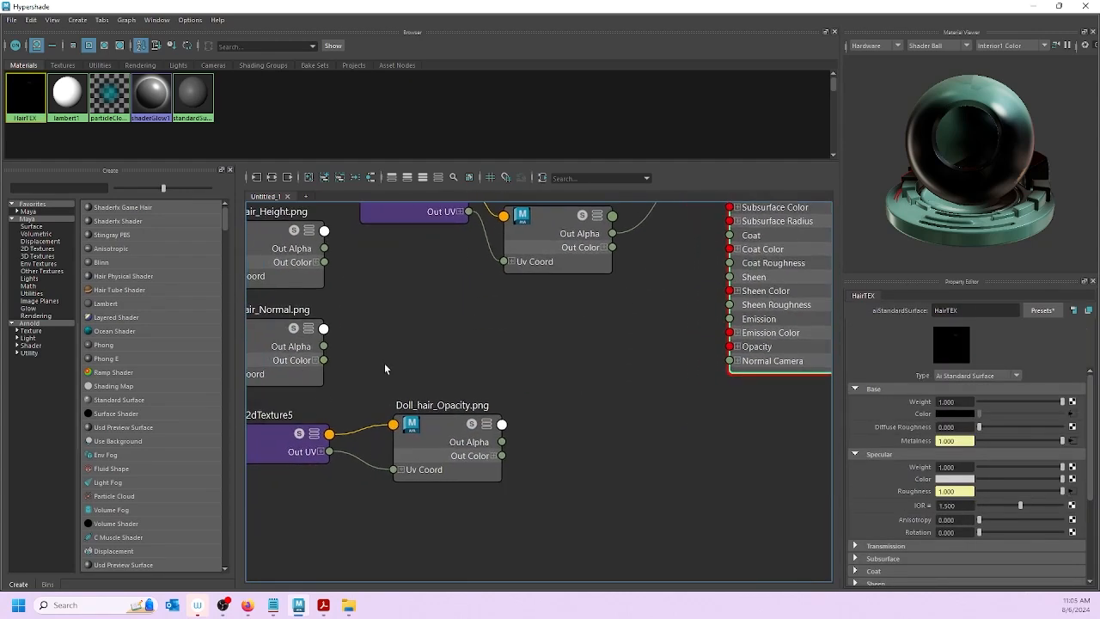
{"action": "middle_click_drag", "start_coordinate": [385, 369], "coordinate": [485, 391], "text": "alt"}
{"action": "middle_click_drag", "start_coordinate": [616, 371], "coordinate": [584, 403], "text": "alt"}
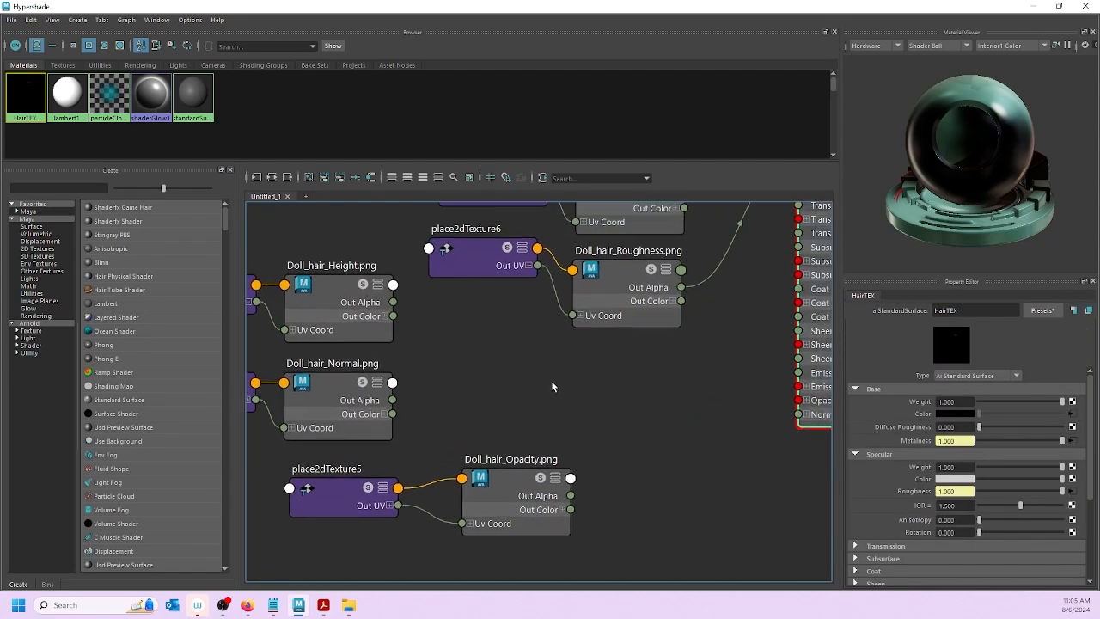
{"action": "scroll", "coordinate": [326, 297], "scroll_direction": "down", "scroll_amount": 5}
{"action": "left_click_drag", "start_coordinate": [289, 277], "coordinate": [623, 277]}
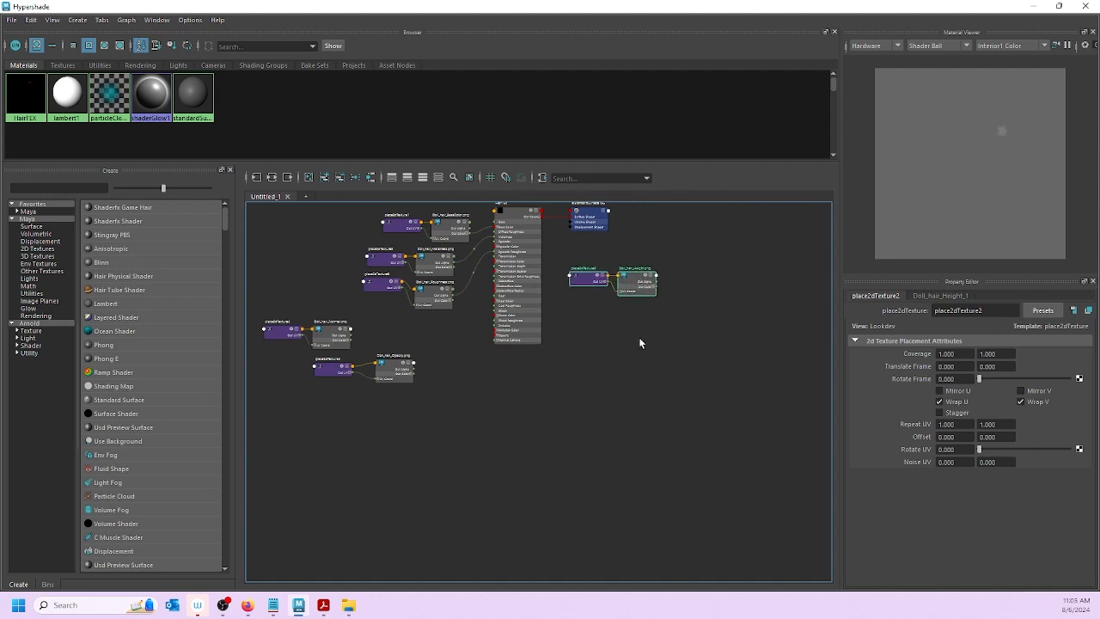
{"action": "key", "text": "Delete"}
Step: Move the Normal and Opacity texture nodes closer to HairTEX and connect Doll_hair_Opacity's Out Color to the material's Opacity input
{"action": "middle_click_drag", "start_coordinate": [391, 471], "coordinate": [477, 518], "text": "alt"}
{"action": "scroll", "coordinate": [459, 416], "scroll_direction": "up", "scroll_amount": 4}
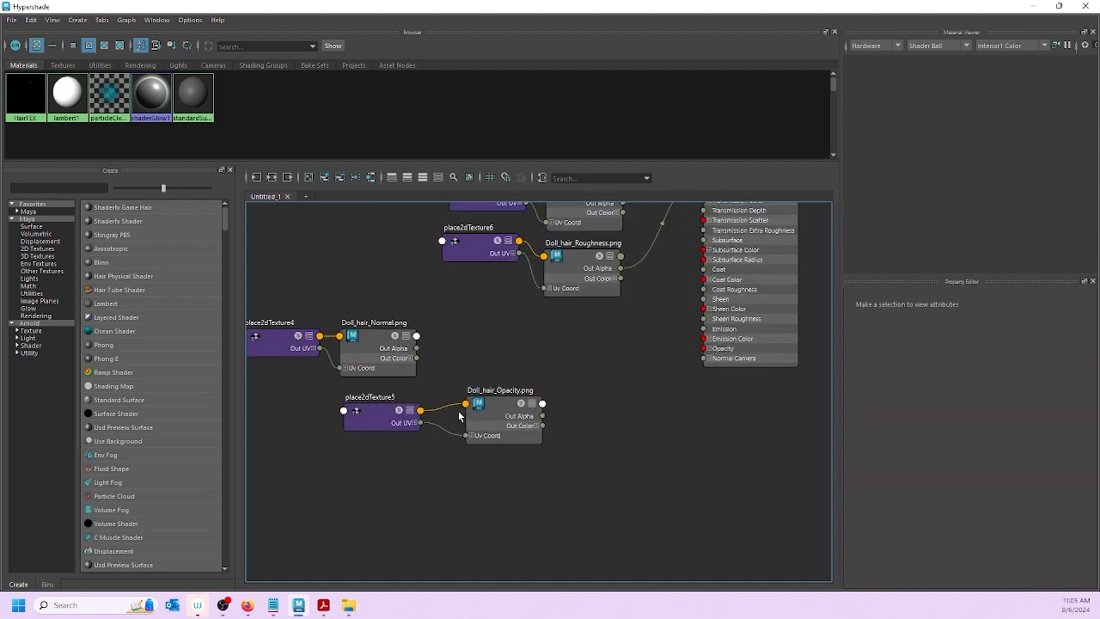
{"action": "middle_click_drag", "start_coordinate": [449, 335], "coordinate": [460, 356], "text": "alt"}
{"action": "scroll", "coordinate": [486, 350], "scroll_direction": "down", "scroll_amount": 2}
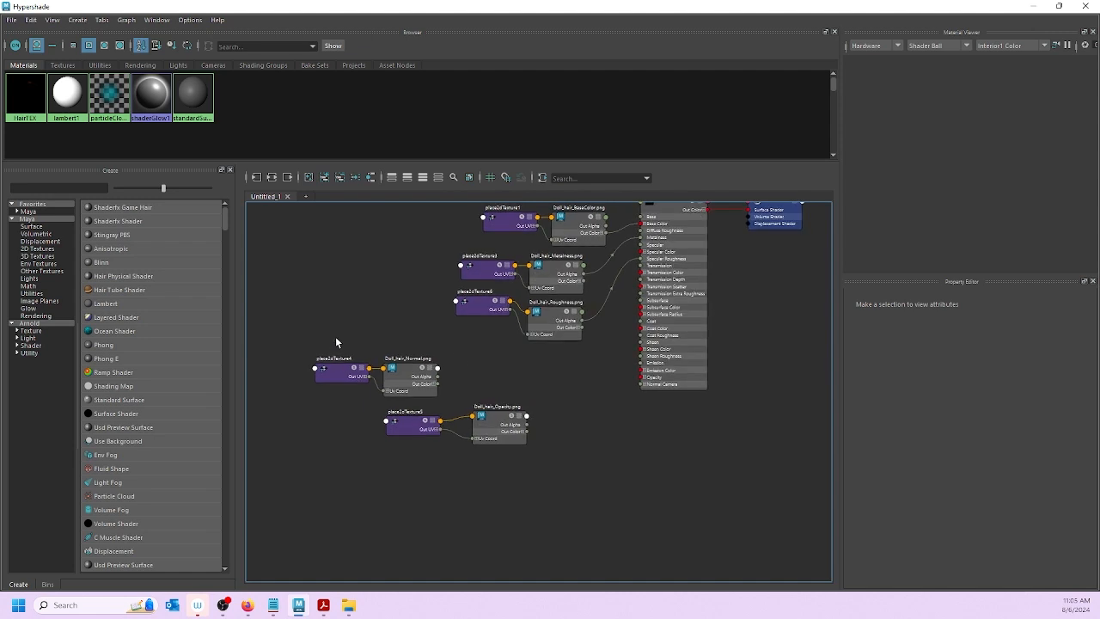
{"action": "left_click_drag", "start_coordinate": [336, 339], "coordinate": [486, 375]}
{"action": "left_click_drag", "start_coordinate": [408, 402], "coordinate": [488, 425]}
{"action": "left_click_drag", "start_coordinate": [501, 426], "coordinate": [532, 418]}
{"action": "middle_click_drag", "start_coordinate": [627, 416], "coordinate": [608, 430], "text": "alt"}
{"action": "scroll", "coordinate": [607, 435], "scroll_direction": "up", "scroll_amount": 2}
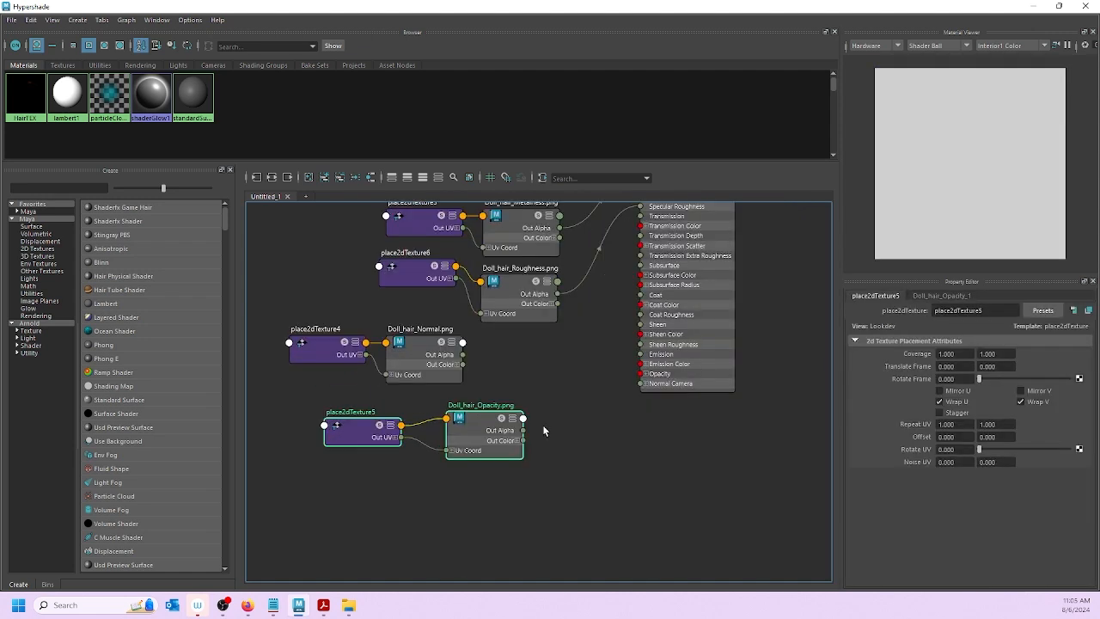
{"action": "left_click_drag", "start_coordinate": [522, 440], "coordinate": [640, 375]}
Step: Shift the Doll_hair_Normal file node and its place2dTexture4 node away from HairTEX to leave room between texture and material
{"action": "middle_click_drag", "start_coordinate": [557, 378], "coordinate": [573, 421], "text": "alt"}
{"action": "left_click_drag", "start_coordinate": [460, 399], "coordinate": [540, 408]}
{"action": "left_click_drag", "start_coordinate": [337, 392], "coordinate": [367, 402]}
{"action": "left_click_drag", "start_coordinate": [514, 399], "coordinate": [481, 397]}
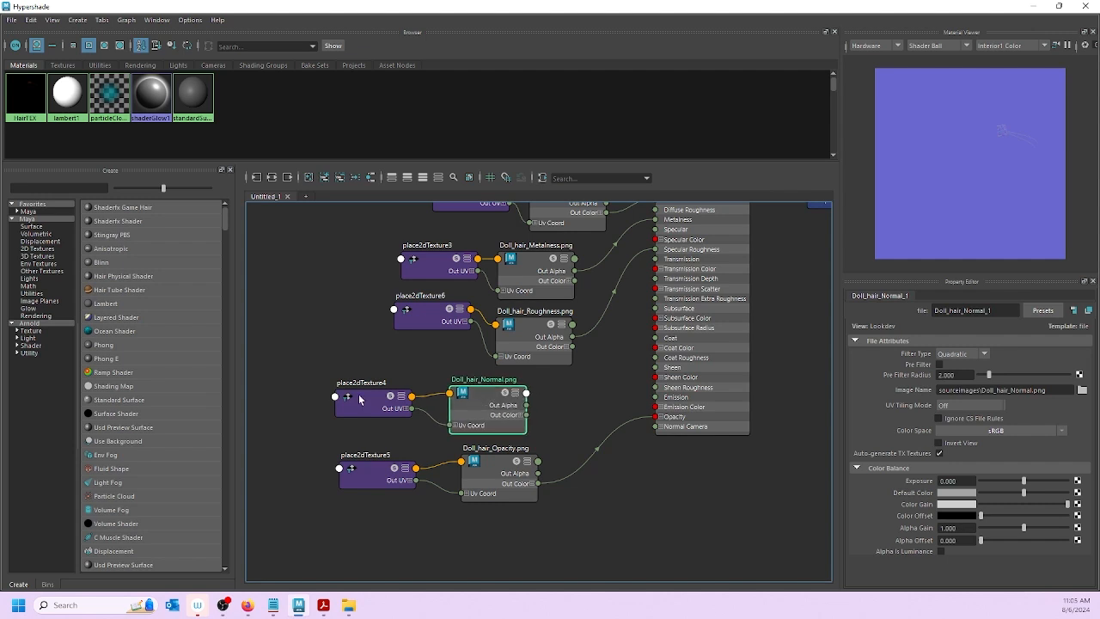
{"action": "left_click_drag", "start_coordinate": [359, 399], "coordinate": [340, 398]}
{"action": "left_click_drag", "start_coordinate": [486, 402], "coordinate": [474, 402]}
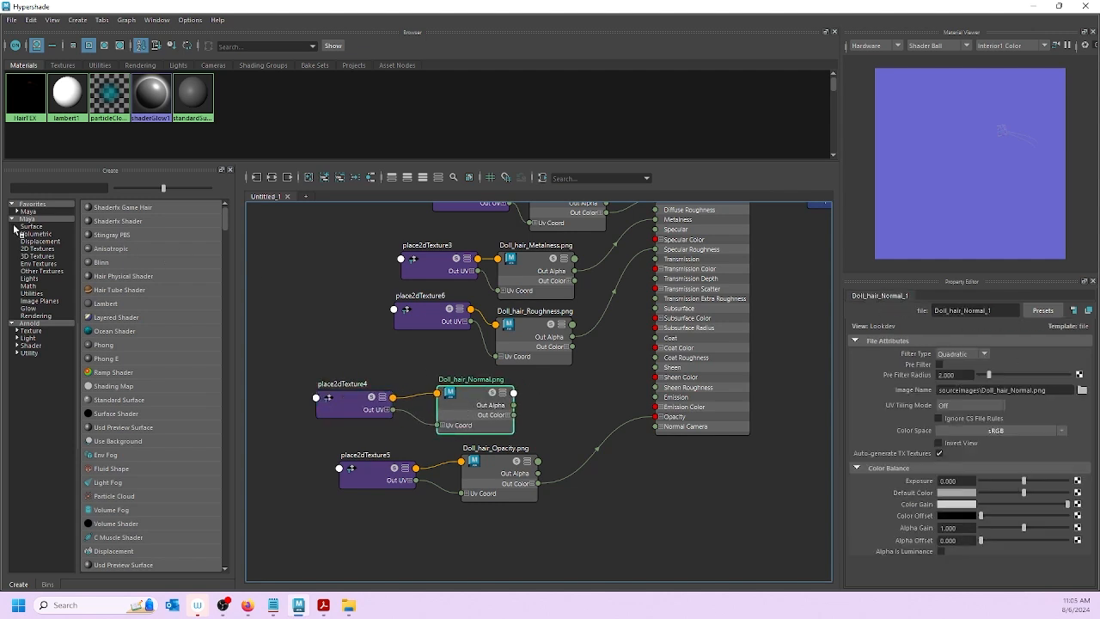
Step: Filter the Maya node list by "bum", create a Bump 2d node and place it between Doll_hair_Normal and HairTEX
{"action": "left_click", "coordinate": [40, 323]}
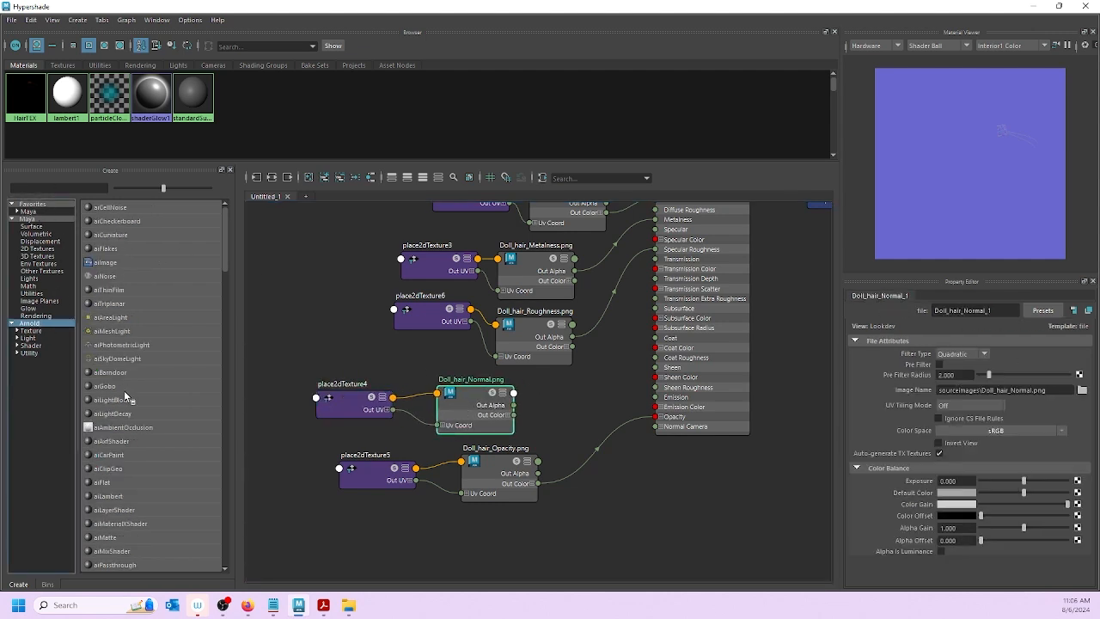
{"action": "scroll", "coordinate": [124, 394], "scroll_direction": "down", "scroll_amount": 15}
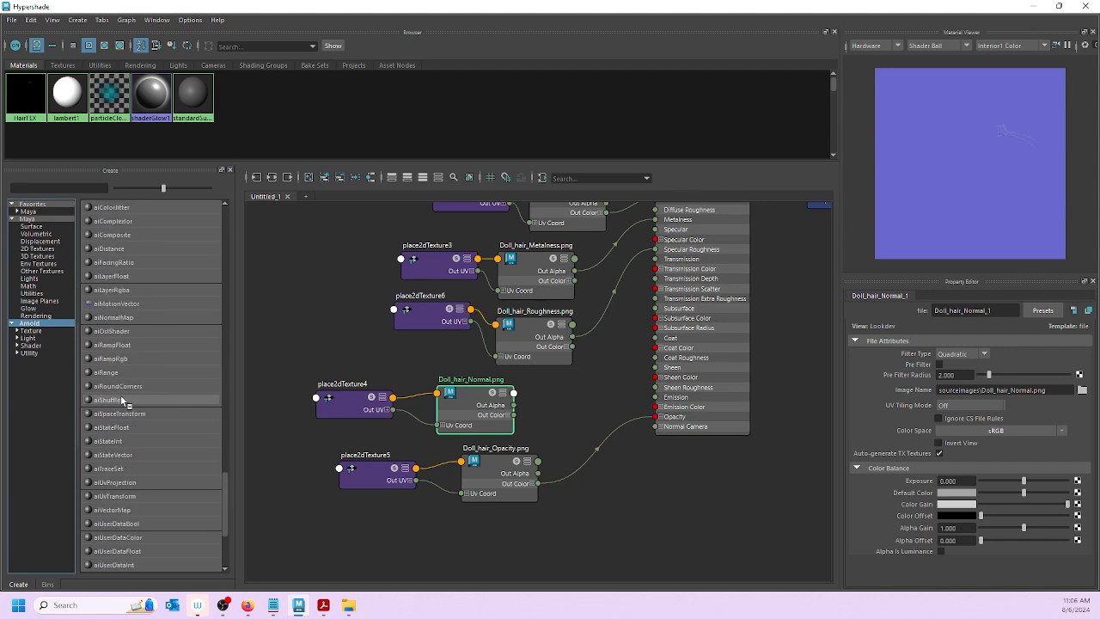
{"action": "scroll", "coordinate": [123, 396], "scroll_direction": "up", "scroll_amount": 15}
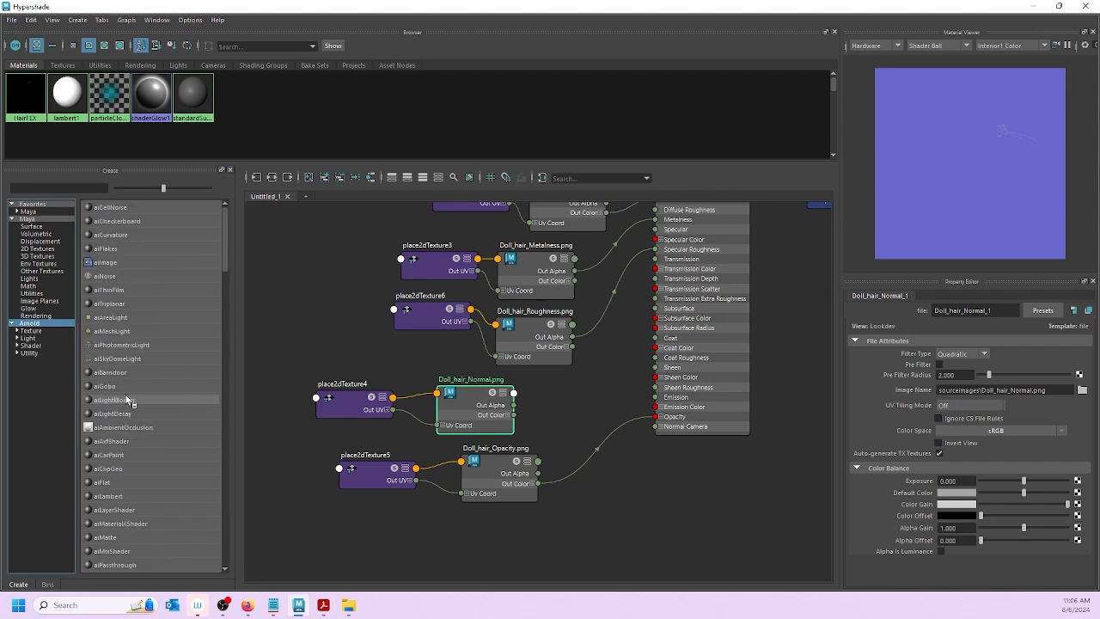
{"action": "left_click", "coordinate": [29, 211]}
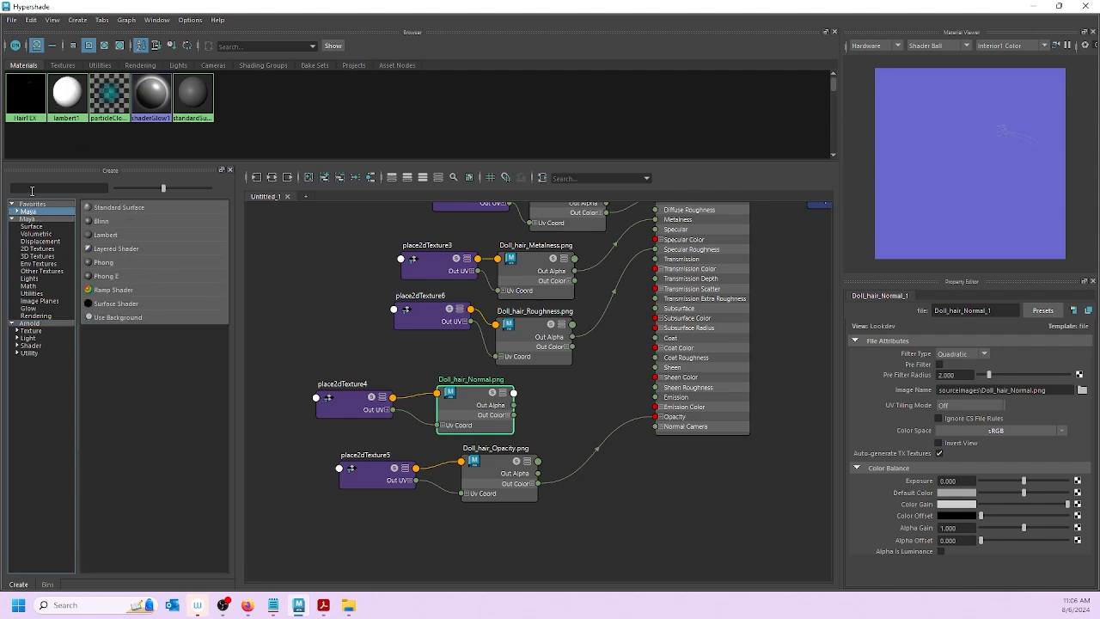
{"action": "left_click", "coordinate": [32, 187]}
{"action": "type", "text": "bum"}
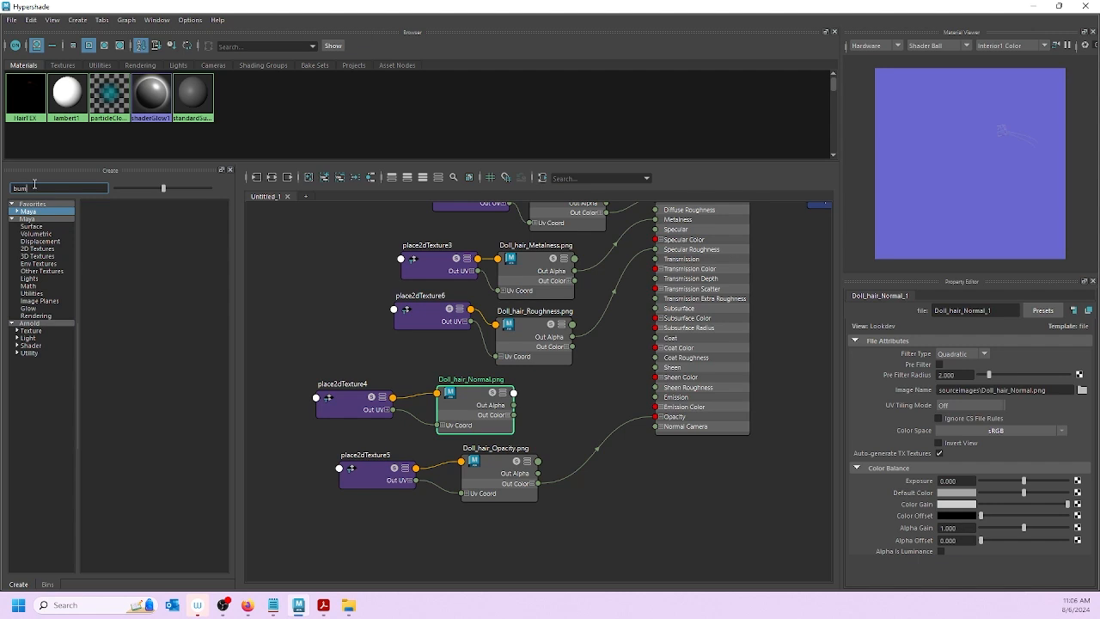
{"action": "left_click", "coordinate": [28, 218]}
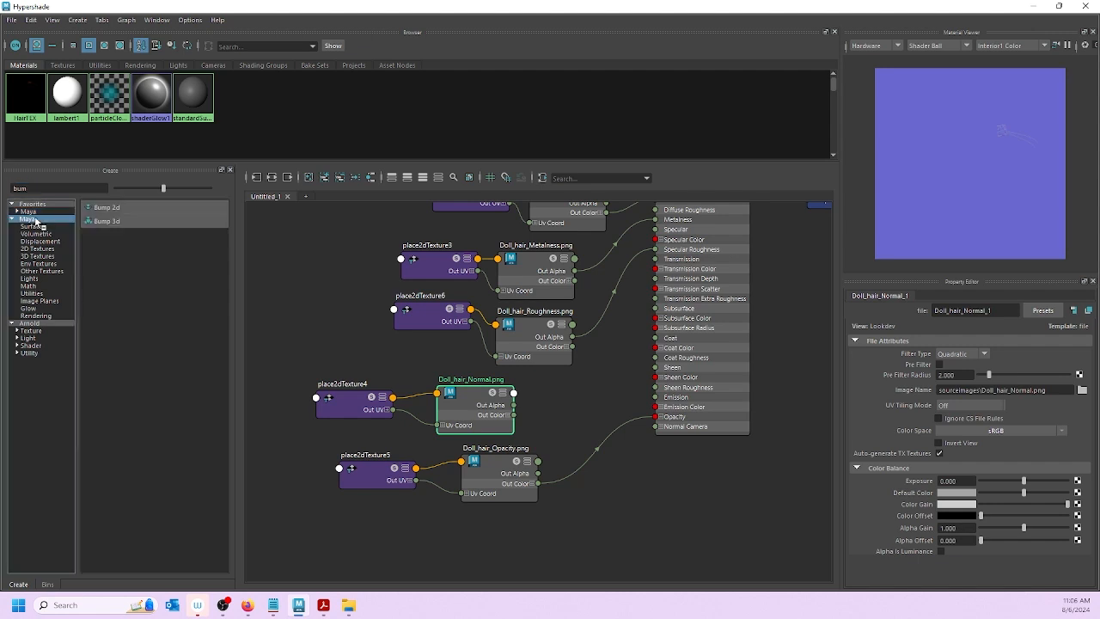
{"action": "left_click", "coordinate": [108, 212]}
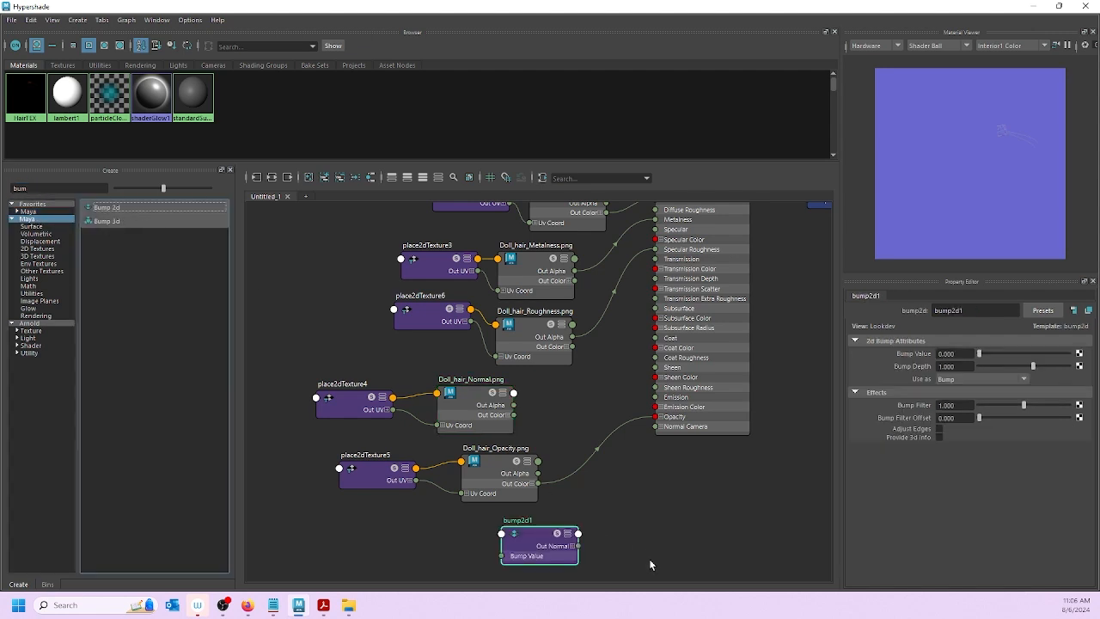
{"action": "key", "text": "a"}
{"action": "left_click_drag", "start_coordinate": [477, 512], "coordinate": [503, 415]}
{"action": "scroll", "coordinate": [541, 470], "scroll_direction": "up", "scroll_amount": 3}
Step: Connect Doll_hair_Normal's Out Alpha to the bump node's Bump Value, and its Out Normal to HairTEX's Normal Camera
{"action": "left_click_drag", "start_coordinate": [385, 346], "coordinate": [418, 363]}
{"action": "left_click_drag", "start_coordinate": [527, 349], "coordinate": [583, 377]}
{"action": "scroll", "coordinate": [558, 390], "scroll_direction": "down", "scroll_amount": 5}
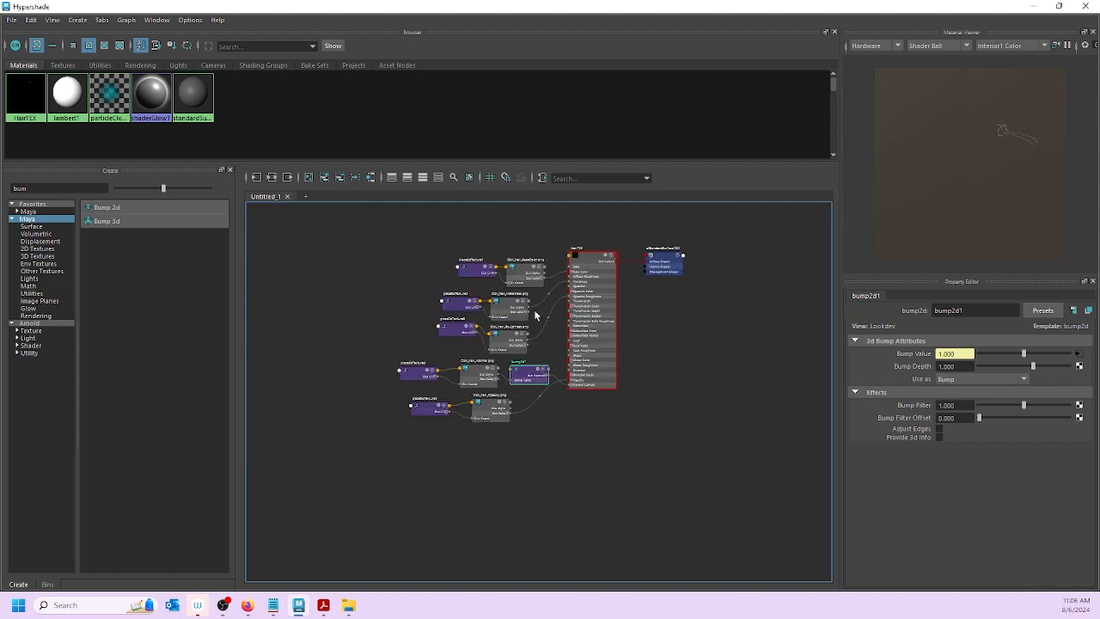
{"action": "middle_click_drag", "start_coordinate": [543, 332], "coordinate": [546, 358], "text": "alt"}
{"action": "scroll", "coordinate": [524, 420], "scroll_direction": "up", "scroll_amount": 3}
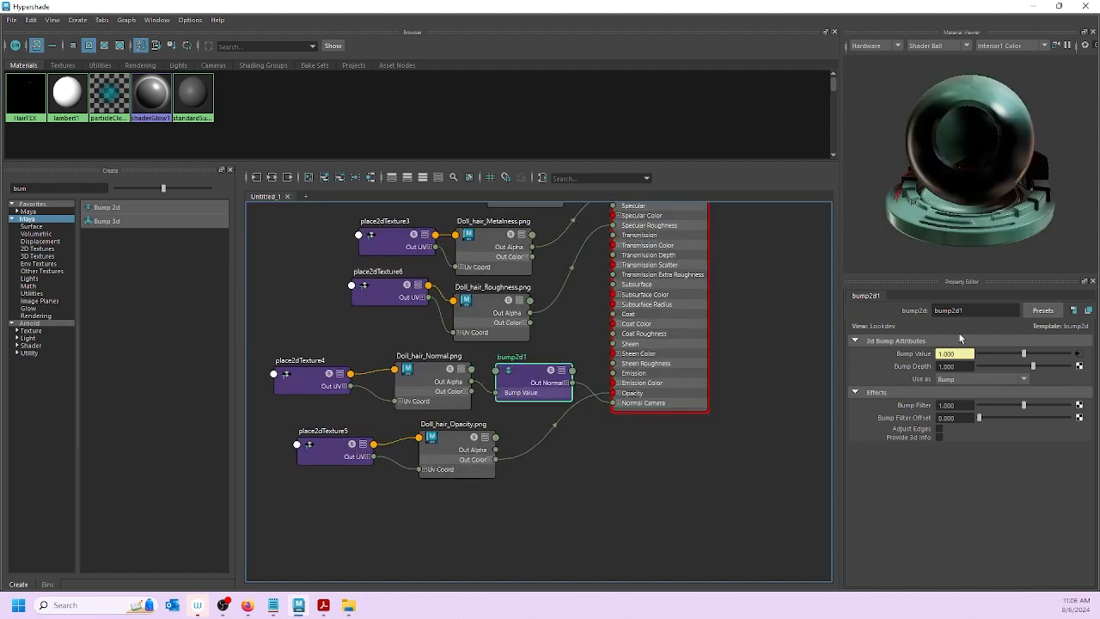
Step: Set the bump2d1 node to be used as Tangent Space Normals and close the Hypershade
{"action": "left_click", "coordinate": [1024, 380]}
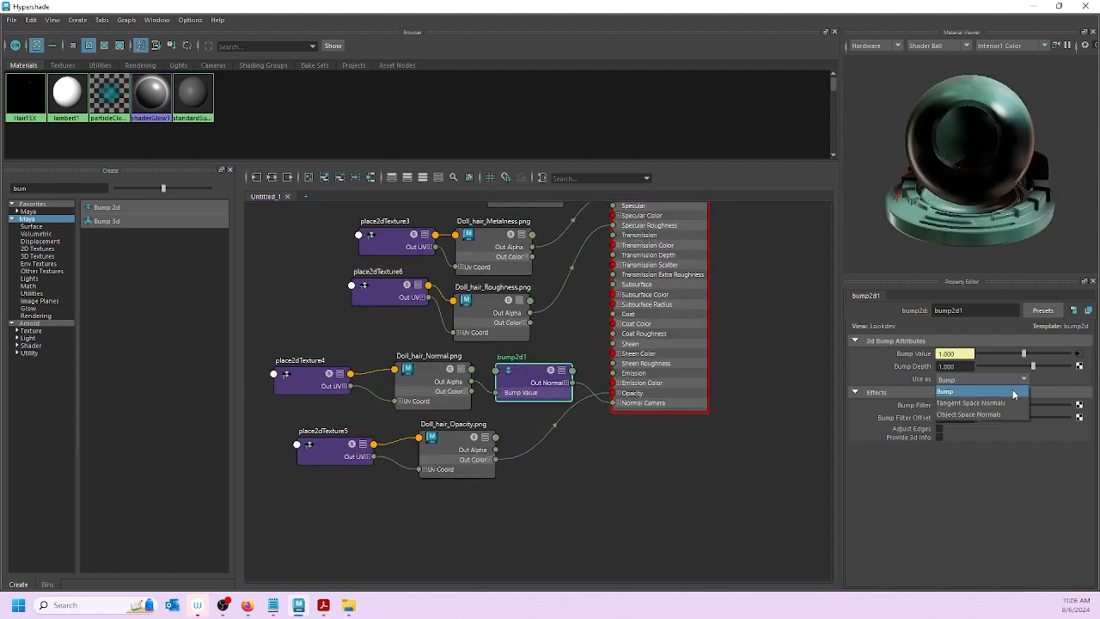
{"action": "left_click", "coordinate": [955, 404]}
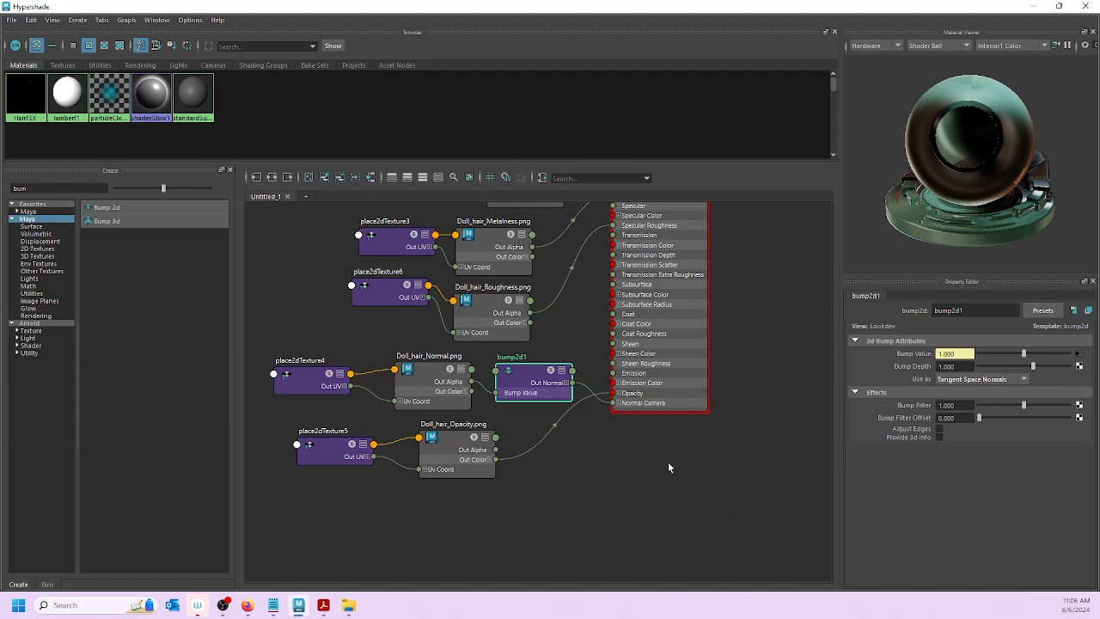
{"action": "scroll", "coordinate": [517, 370], "scroll_direction": "down", "scroll_amount": 5}
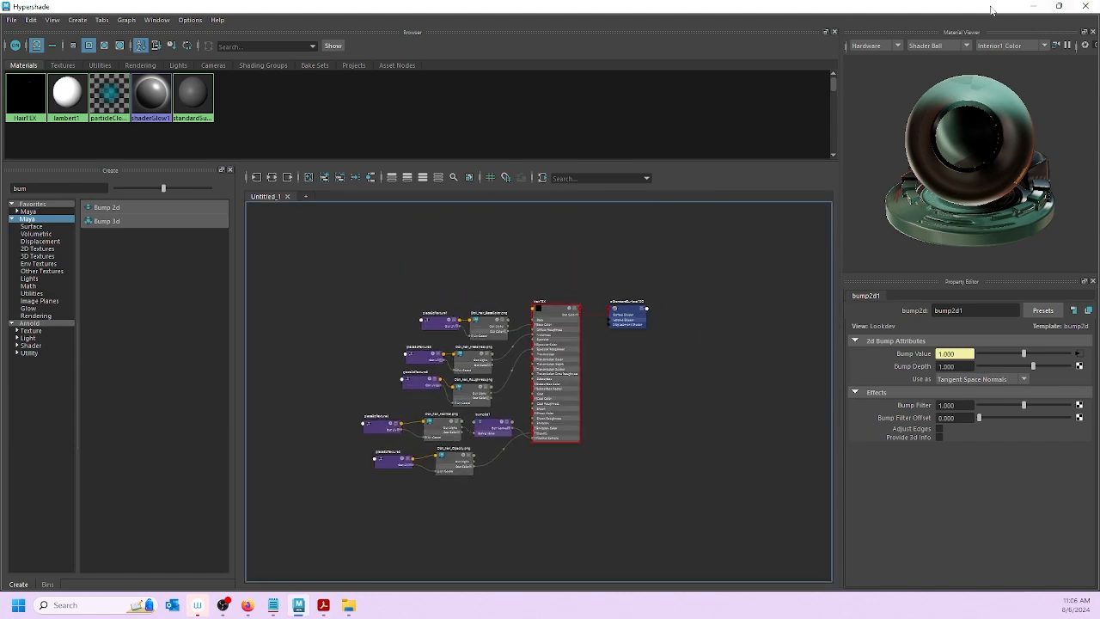
{"action": "left_click", "coordinate": [1084, 6]}
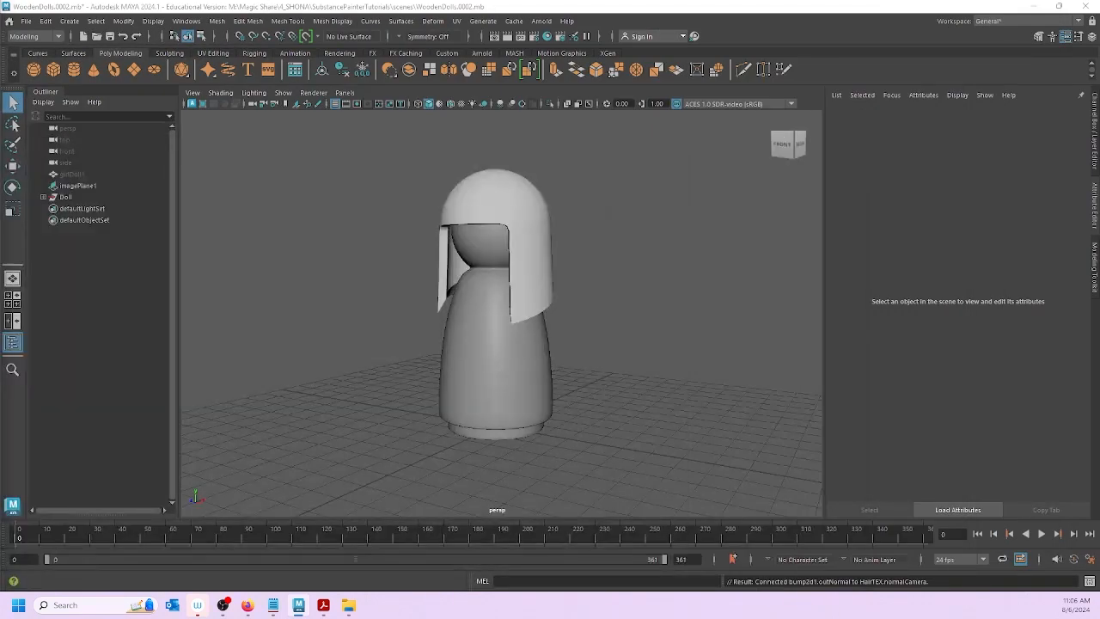
Step: Turn on textured shading in the viewport and examine the hair's texture from the side and front of the doll
{"action": "left_click", "coordinate": [467, 198]}
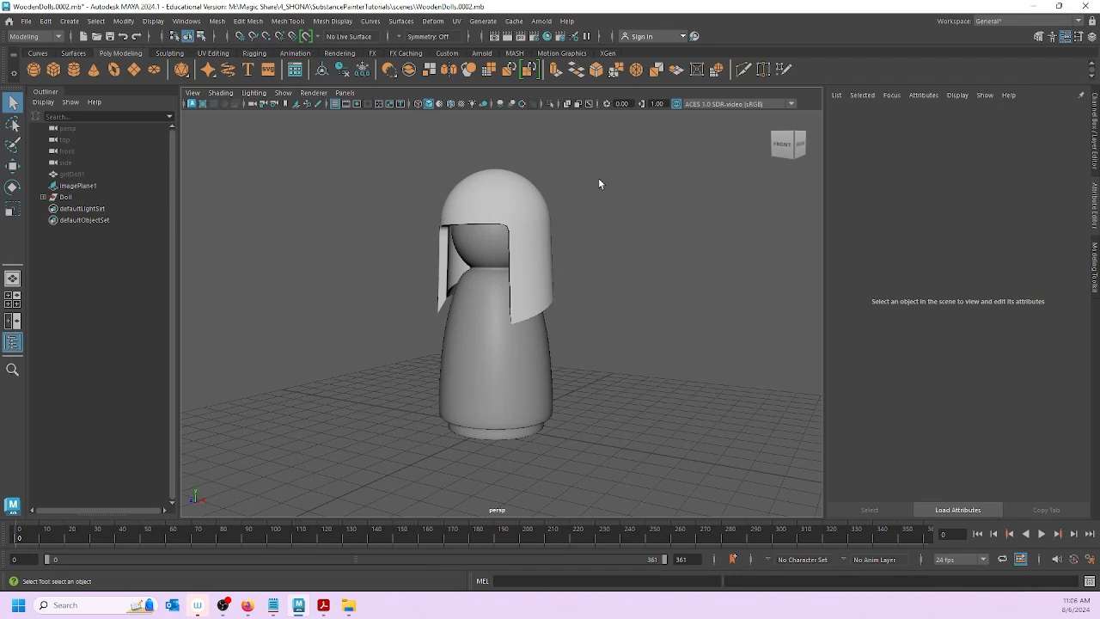
{"action": "left_click", "coordinate": [495, 166]}
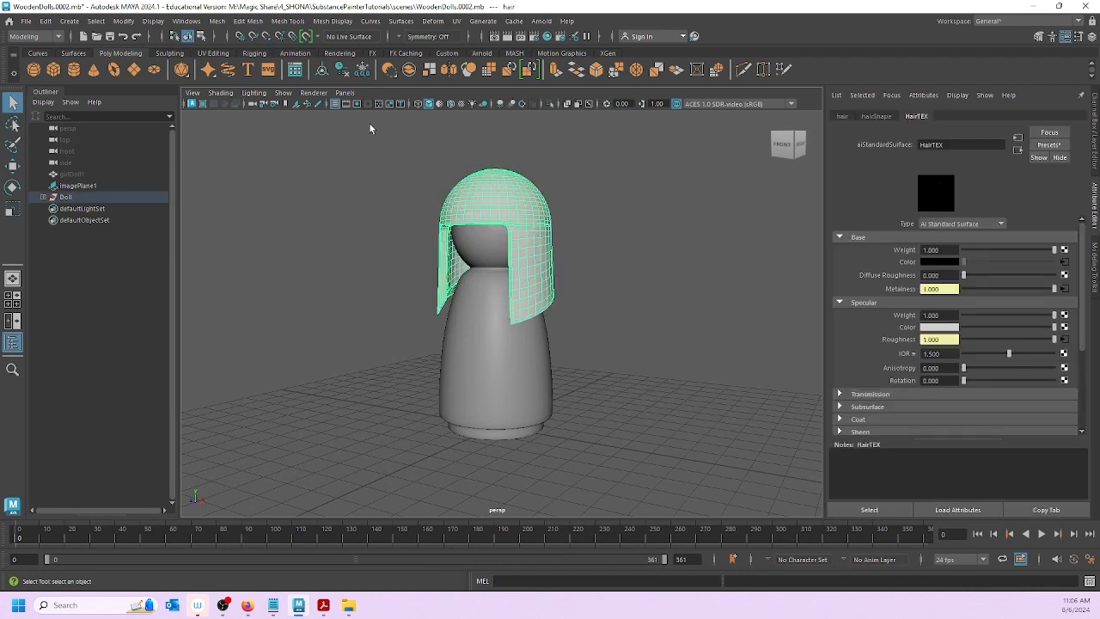
{"action": "key", "text": "6"}
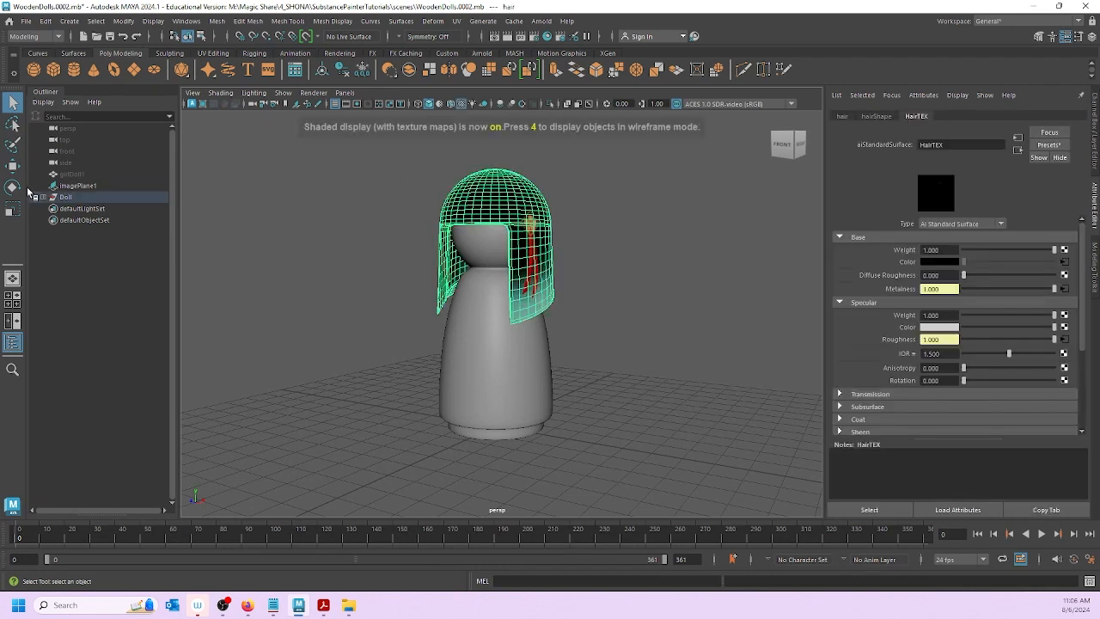
{"action": "left_click", "coordinate": [598, 156]}
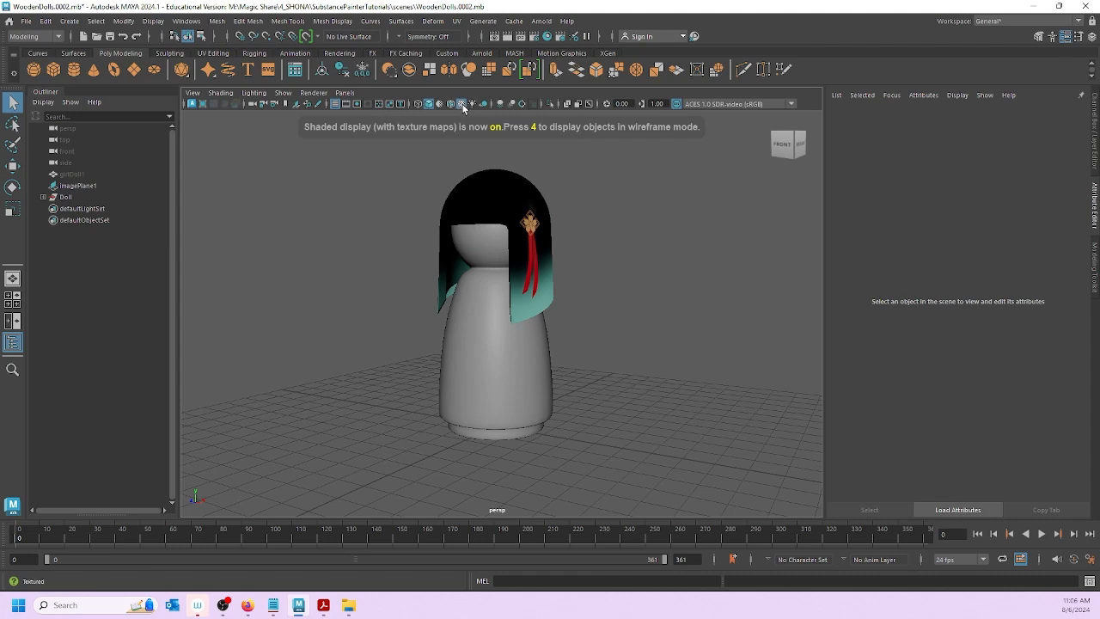
{"action": "left_click_drag", "start_coordinate": [649, 291], "coordinate": [335, 239], "text": "alt"}
{"action": "left_click_drag", "start_coordinate": [558, 265], "coordinate": [486, 231], "text": "alt"}
{"action": "right_click_drag", "start_coordinate": [486, 231], "coordinate": [414, 255], "text": "alt"}
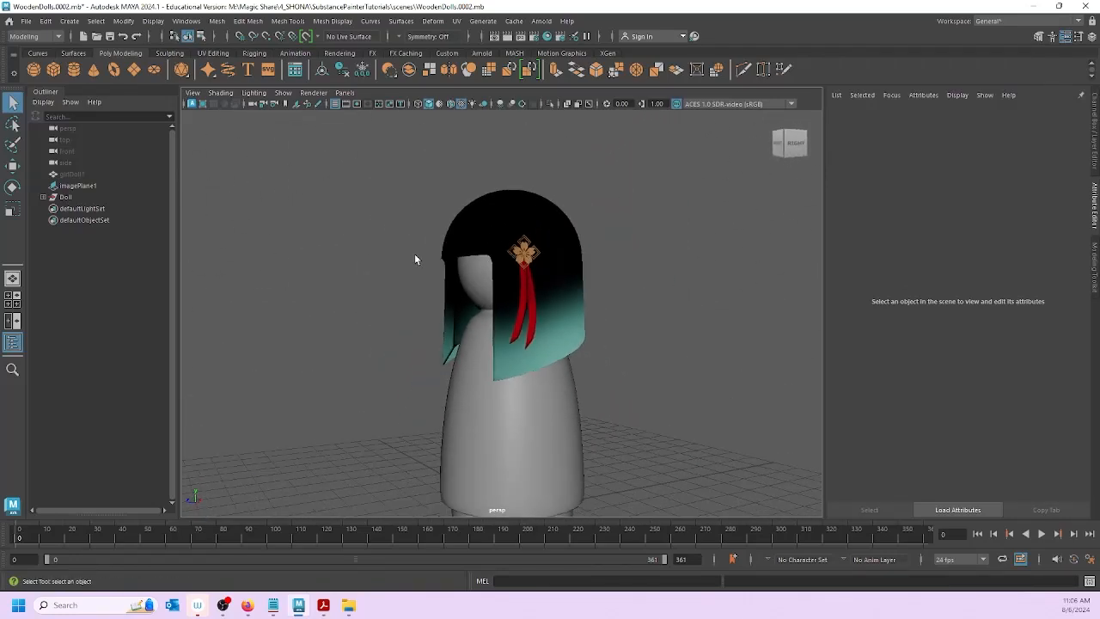
{"action": "left_click_drag", "start_coordinate": [414, 254], "coordinate": [403, 282], "text": "alt"}
{"action": "middle_click_drag", "start_coordinate": [402, 283], "coordinate": [402, 257], "text": "alt"}
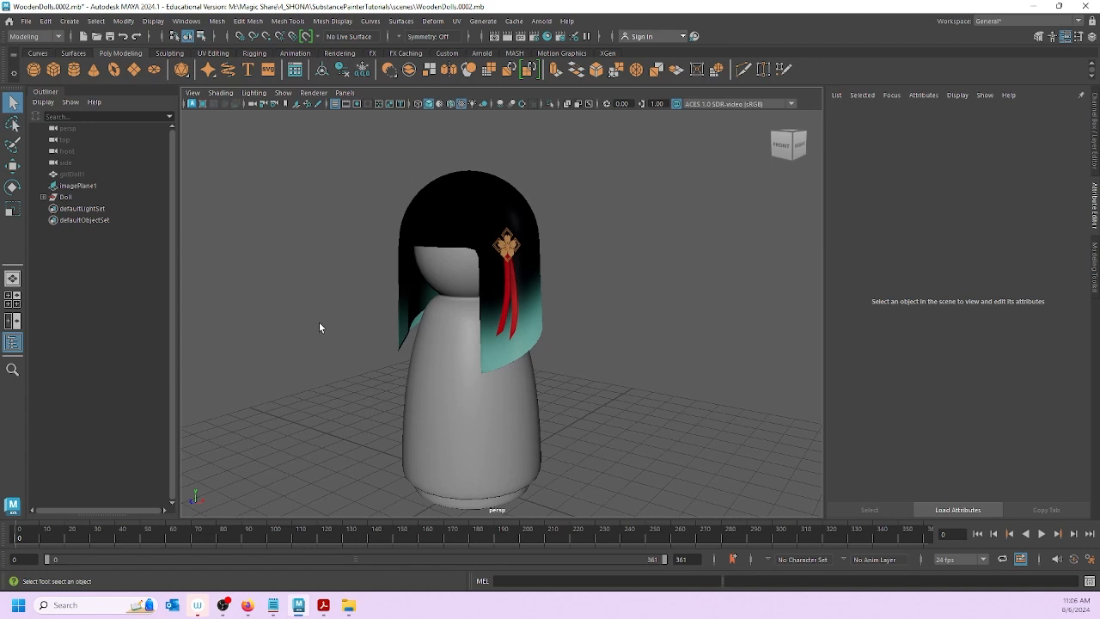
{"action": "scroll", "coordinate": [324, 314], "scroll_direction": "down", "scroll_amount": 2}
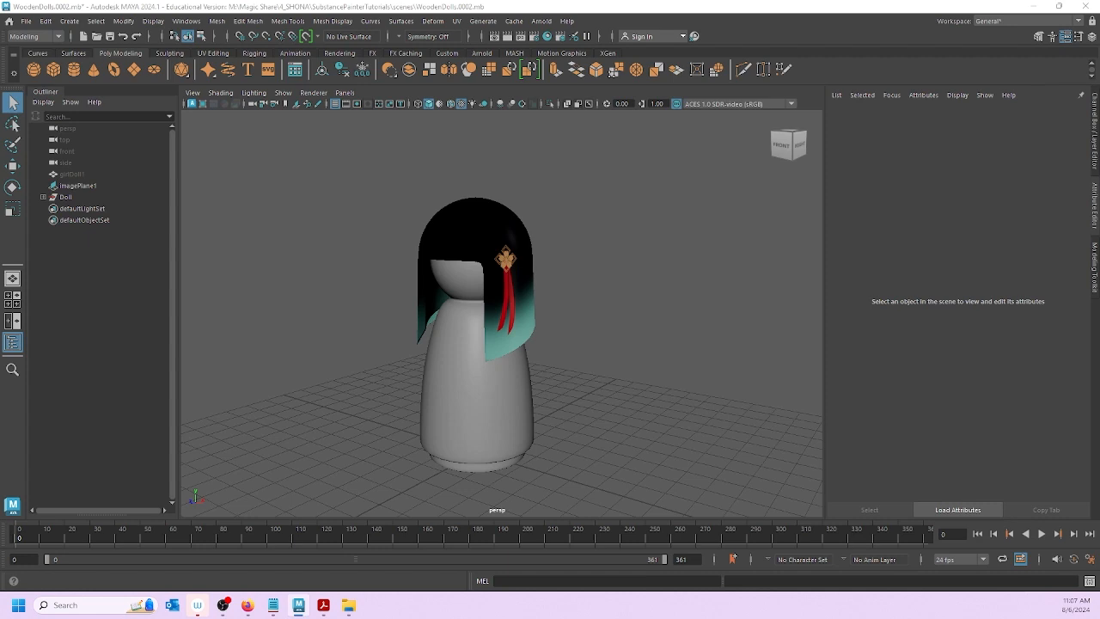
Step: Load all the Adobe Substance 3D for Maya plug-ins in the Plug-in Manager and close it
{"action": "left_click", "coordinate": [153, 21]}
{"action": "mouse_move", "coordinate": [125, 24]}
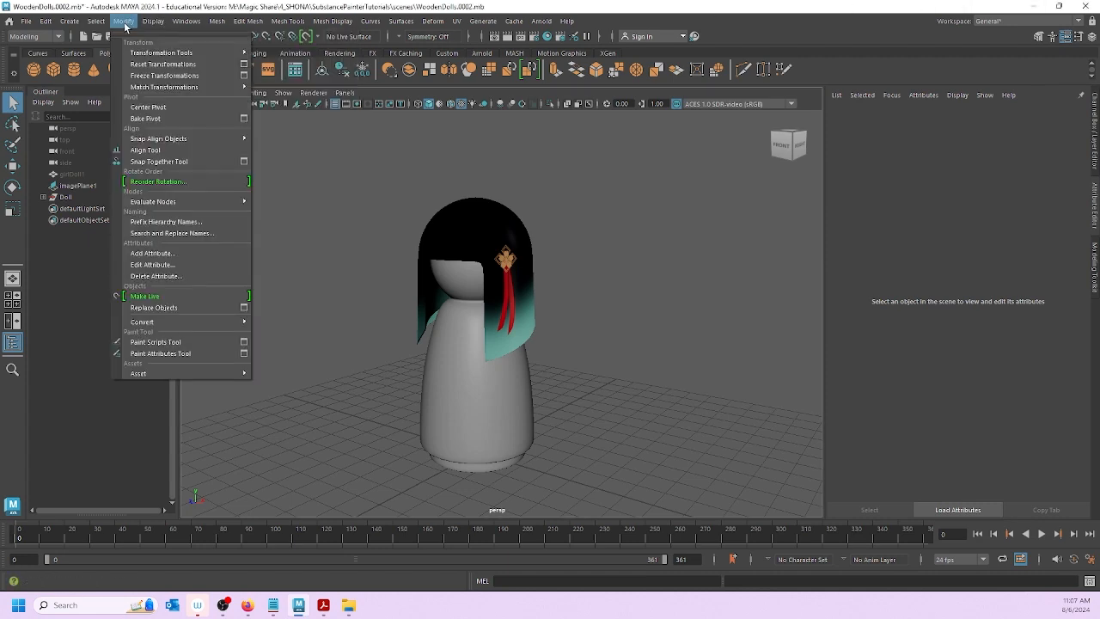
{"action": "mouse_move", "coordinate": [187, 22]}
{"action": "mouse_move", "coordinate": [232, 153]}
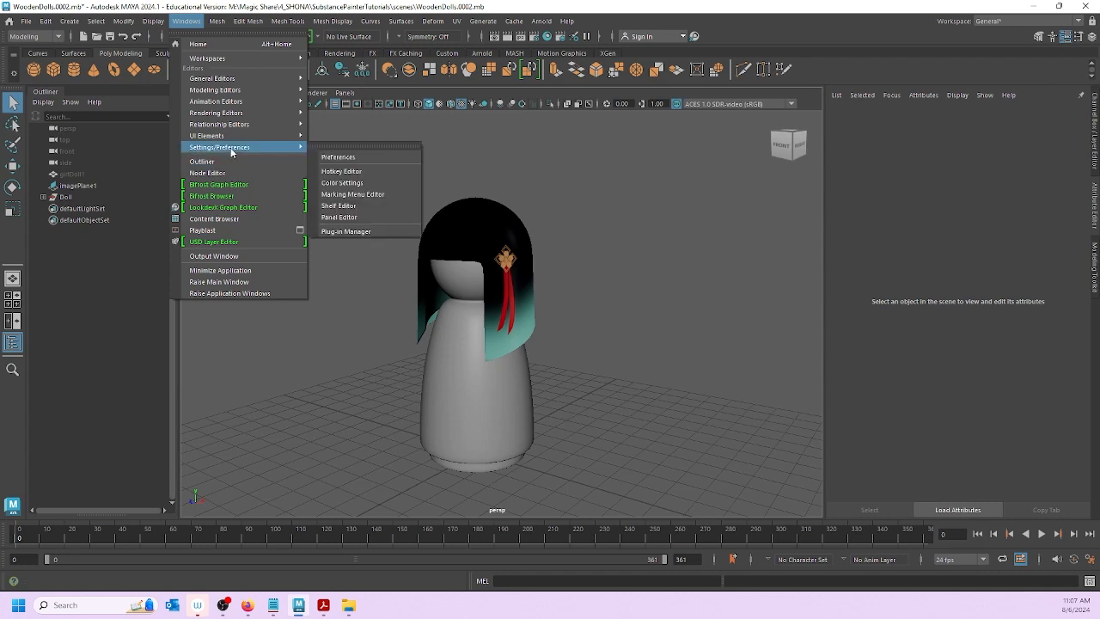
{"action": "left_click", "coordinate": [346, 230]}
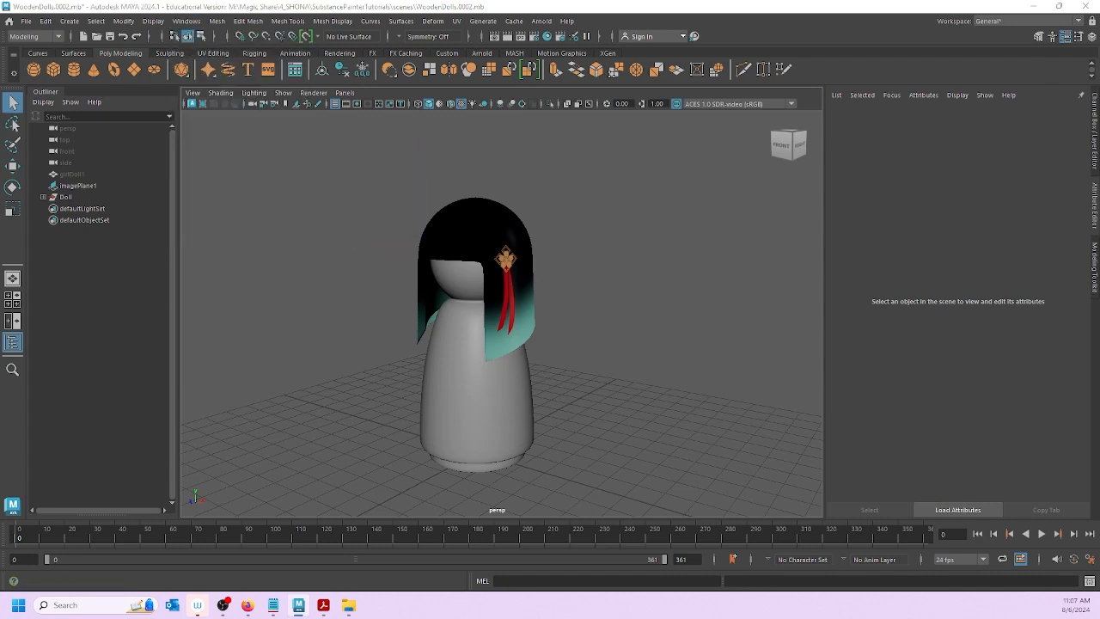
{"action": "scroll", "coordinate": [446, 309], "scroll_direction": "down", "scroll_amount": 20}
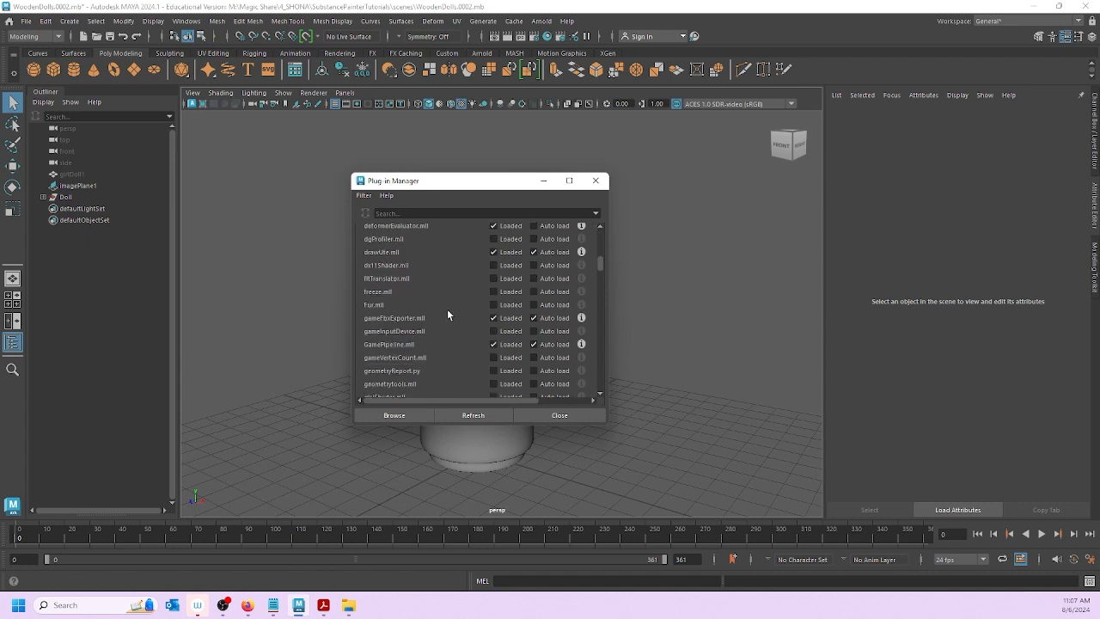
{"action": "scroll", "coordinate": [446, 301], "scroll_direction": "down", "scroll_amount": 5}
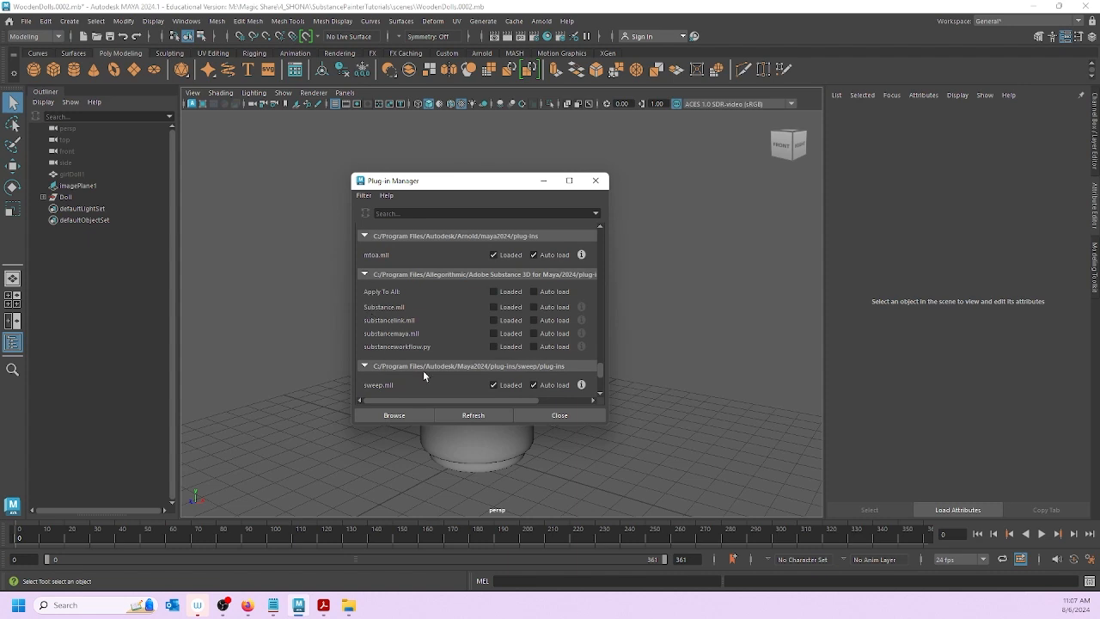
{"action": "left_click", "coordinate": [494, 292]}
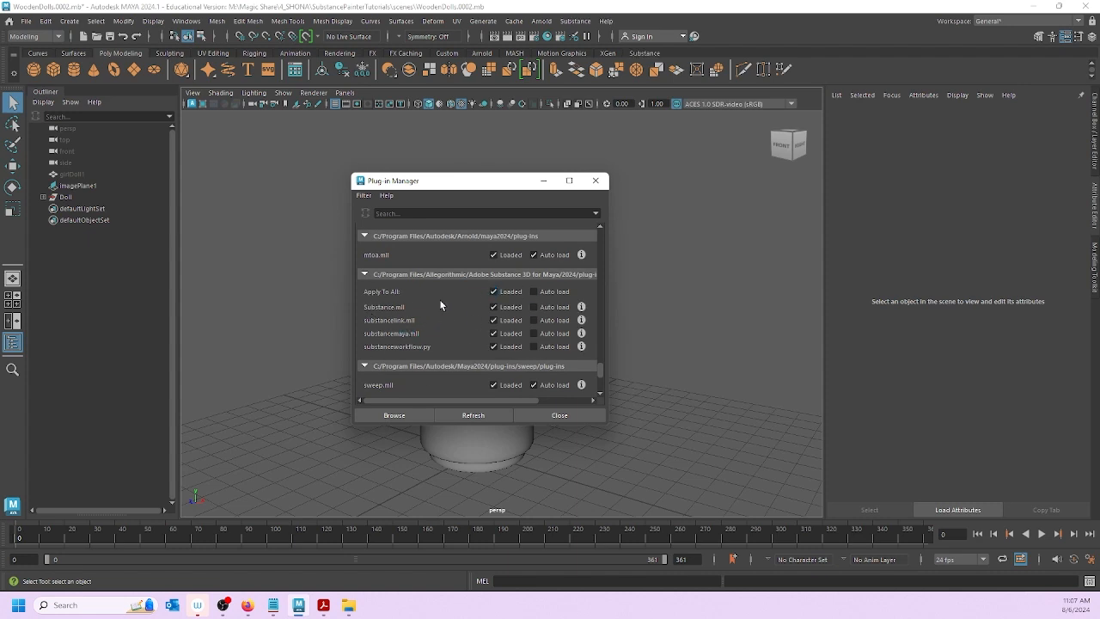
{"action": "left_click", "coordinate": [568, 416]}
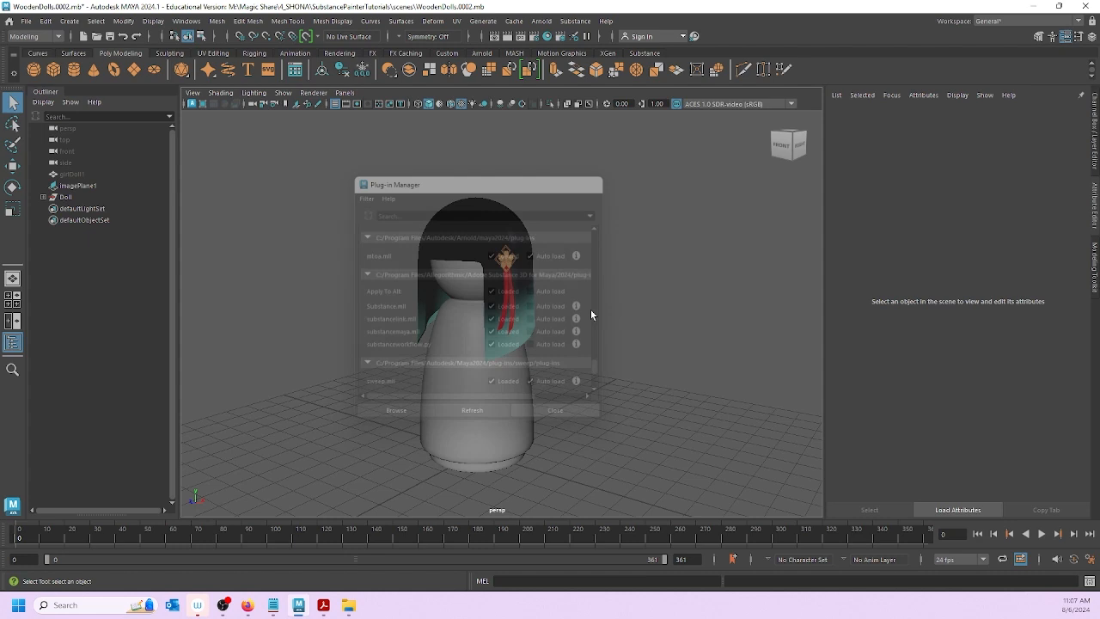
Step: Open Substance's Apply Workflow to Image Maps dialog and place it over the viewport
{"action": "left_click", "coordinate": [642, 54]}
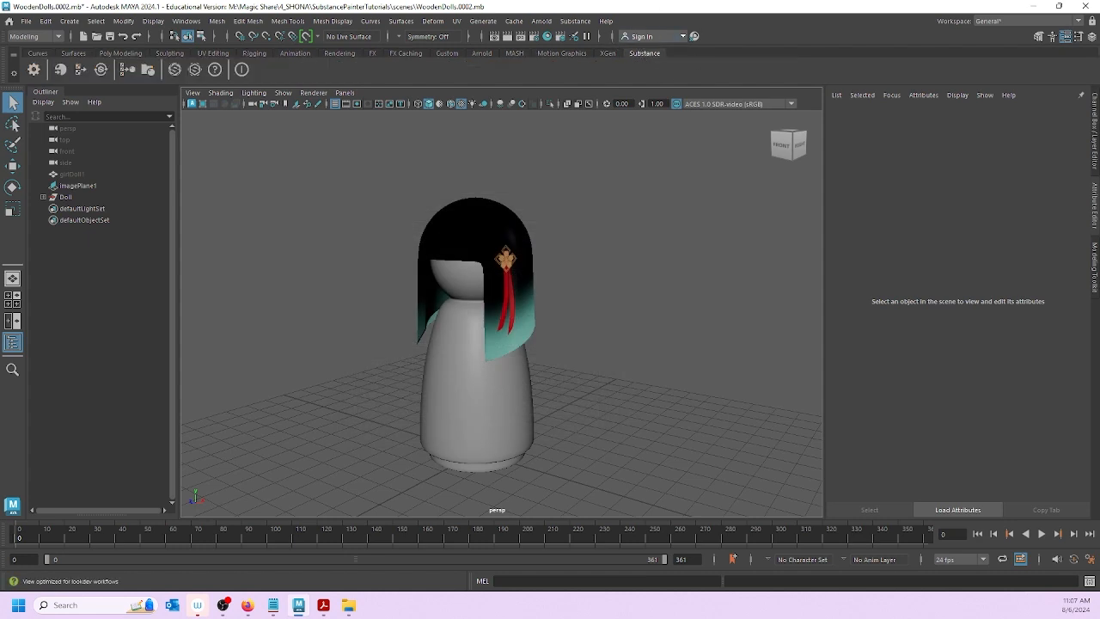
{"action": "left_click", "coordinate": [123, 70]}
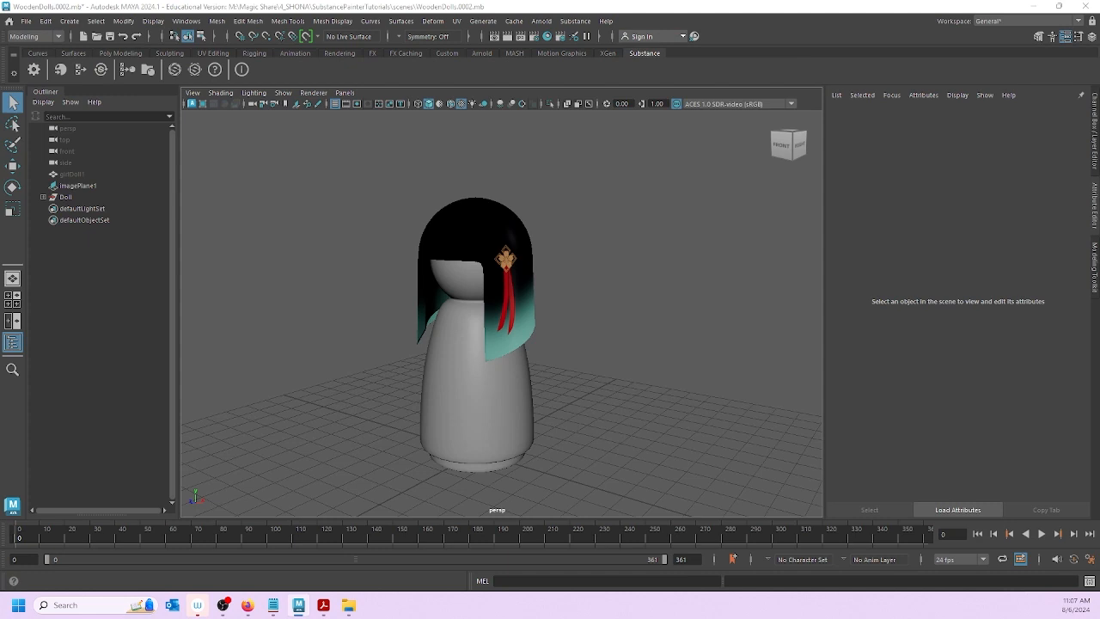
{"action": "left_click_drag", "start_coordinate": [1, 360], "coordinate": [400, 233]}
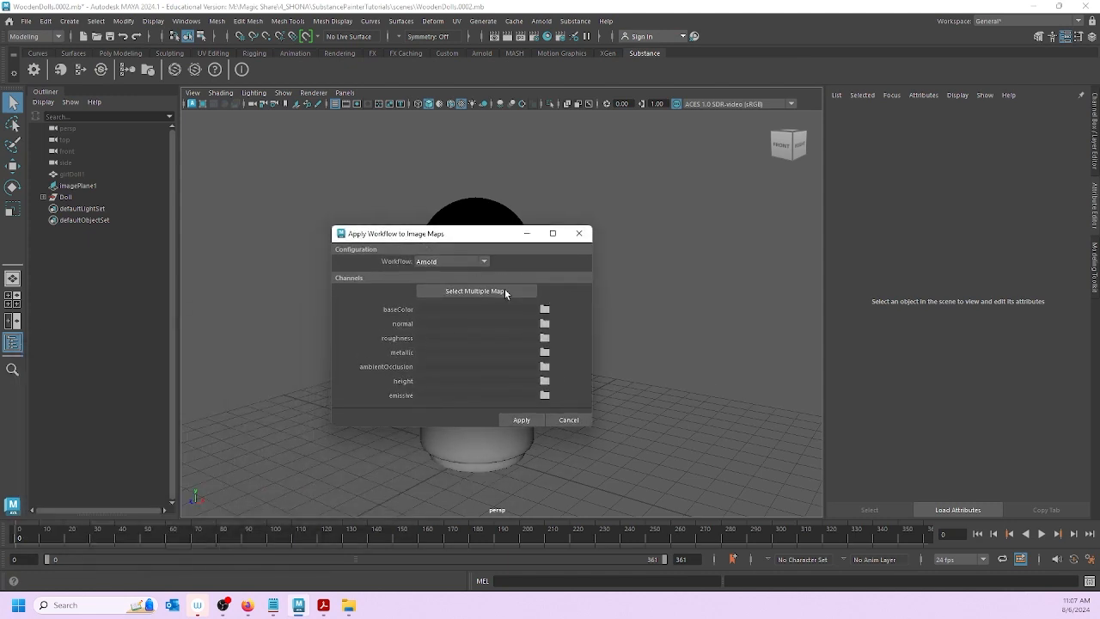
Step: Start selecting multiple maps for the Arnold workflow and browse to the SubstancePainterTutorials project's sourceimages folder
{"action": "left_click", "coordinate": [461, 289]}
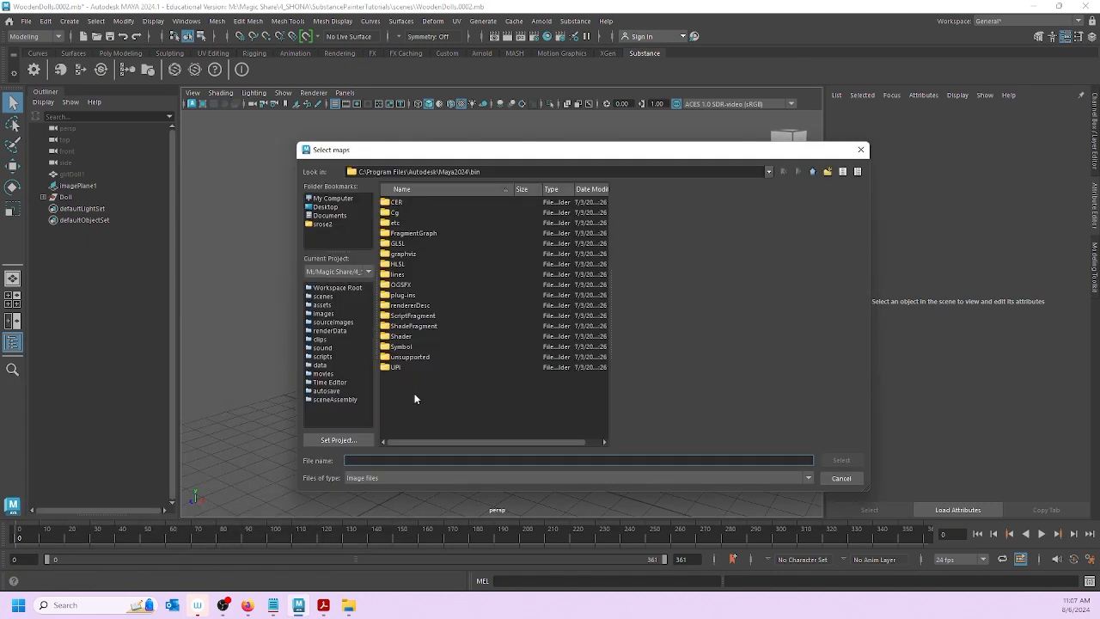
{"action": "left_click", "coordinate": [322, 224]}
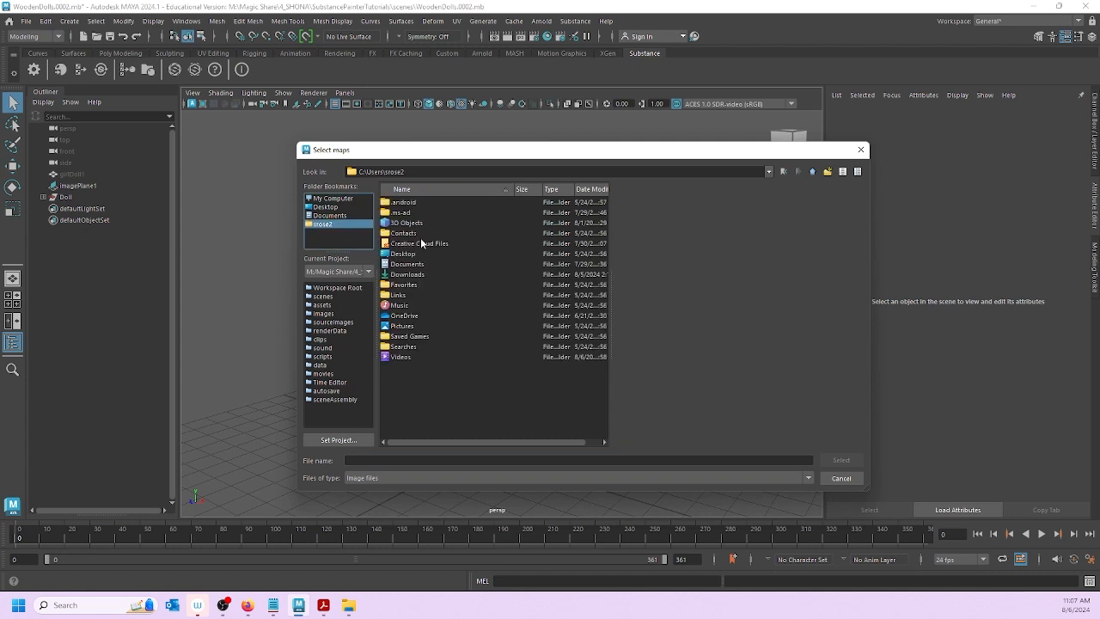
{"action": "left_click", "coordinate": [332, 200]}
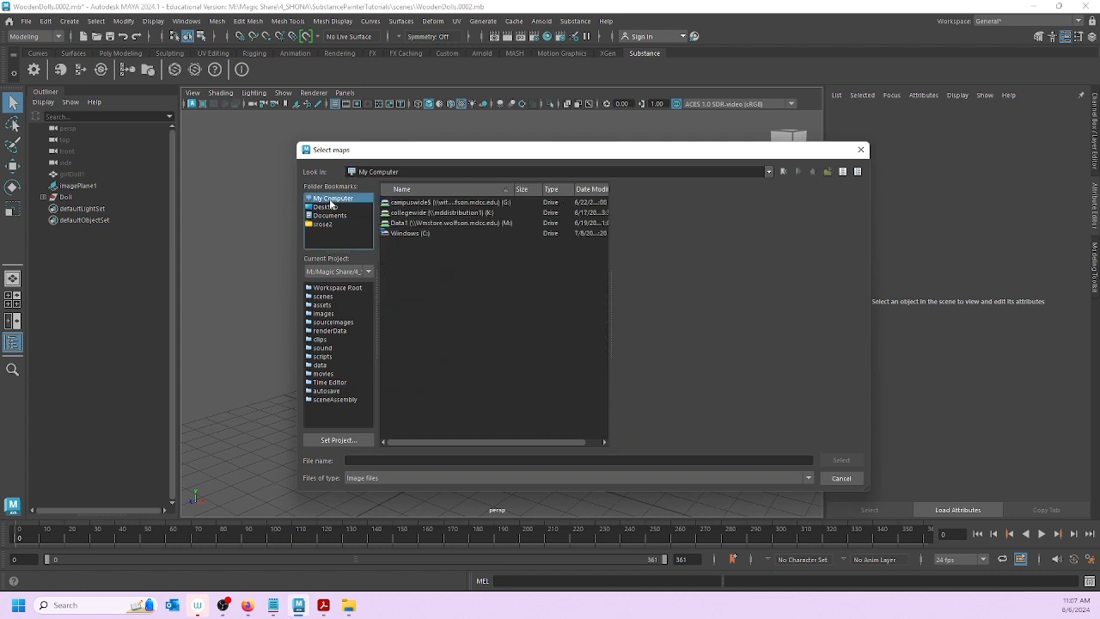
{"action": "double_click", "coordinate": [414, 223]}
{"action": "double_click", "coordinate": [410, 226]}
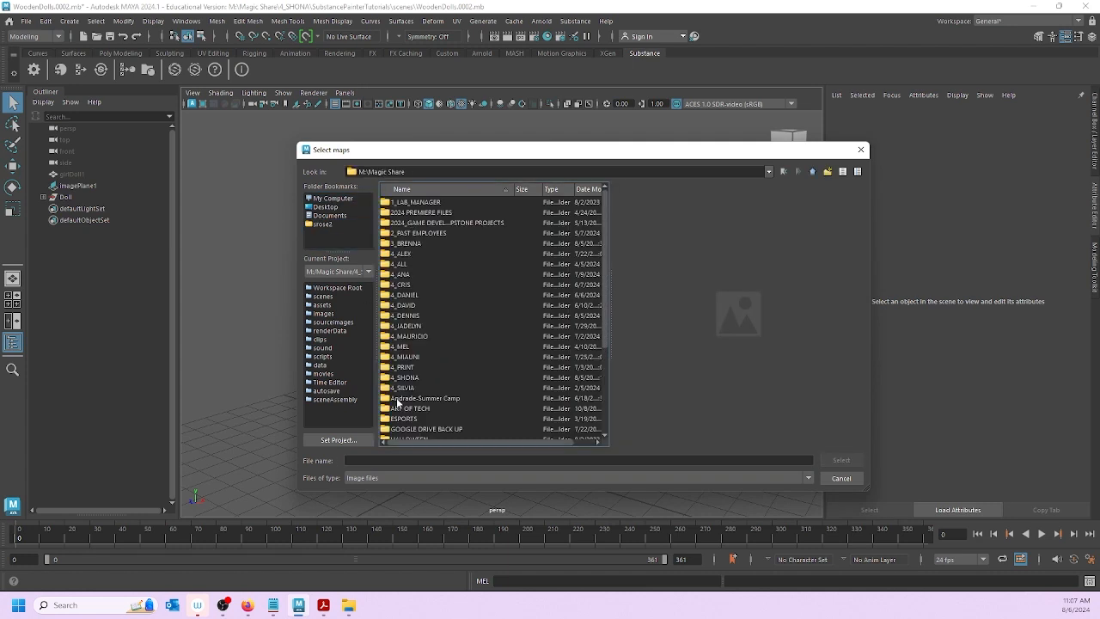
{"action": "scroll", "coordinate": [398, 402], "scroll_direction": "down", "scroll_amount": 1}
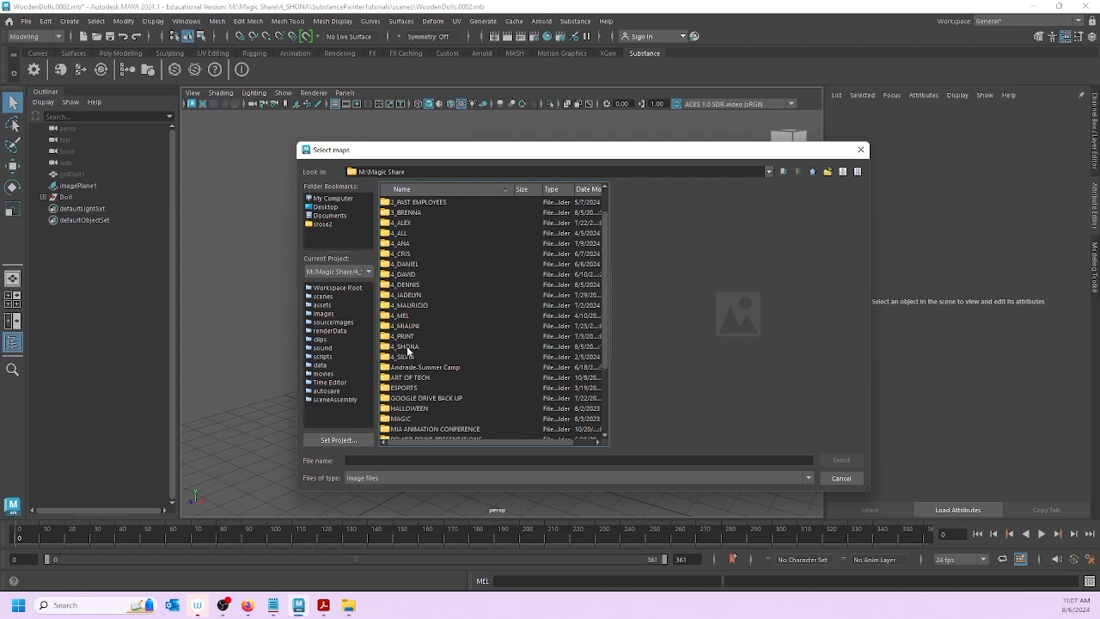
{"action": "double_click", "coordinate": [406, 346]}
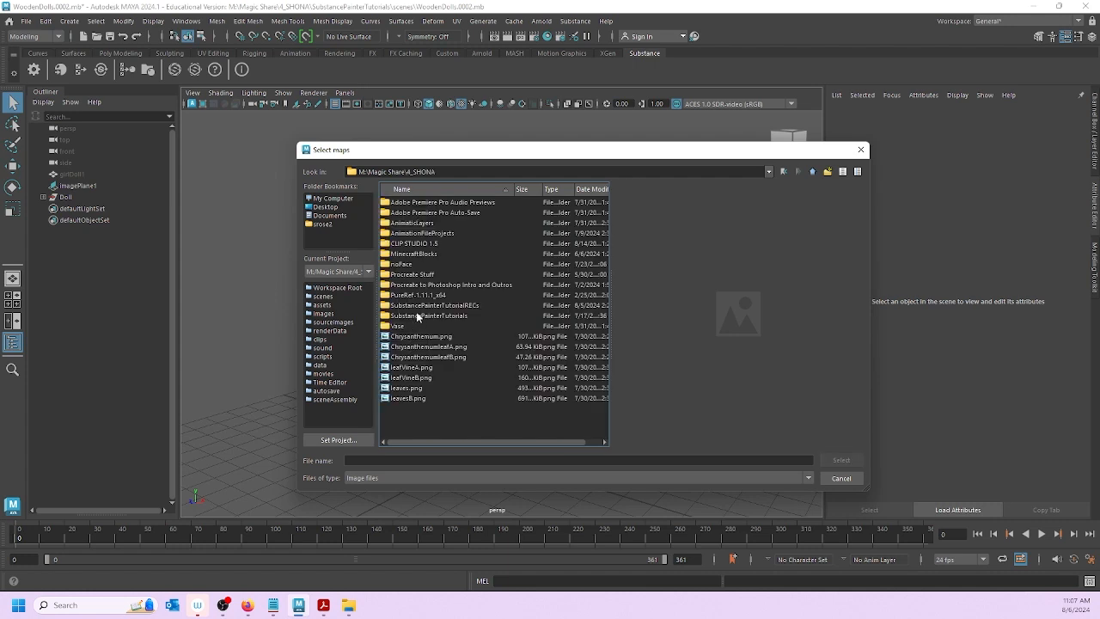
{"action": "double_click", "coordinate": [417, 316]}
{"action": "double_click", "coordinate": [411, 329]}
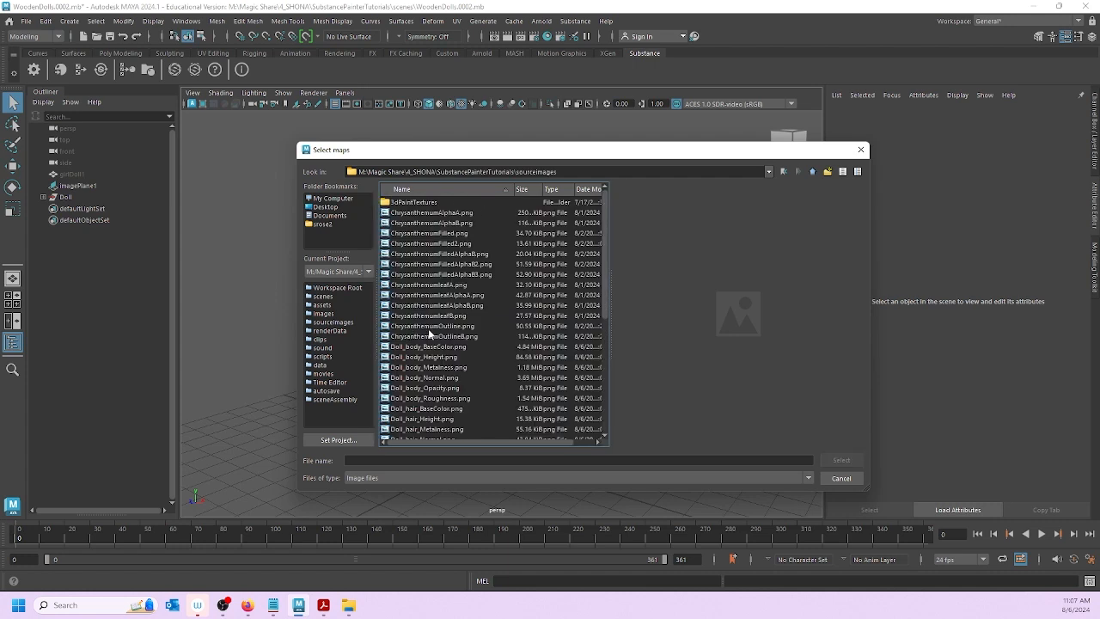
Step: Load the six Doll_body maps, from BaseColor through Roughness, and apply the Arnold workflow to them
{"action": "scroll", "coordinate": [428, 327], "scroll_direction": "down", "scroll_amount": 1}
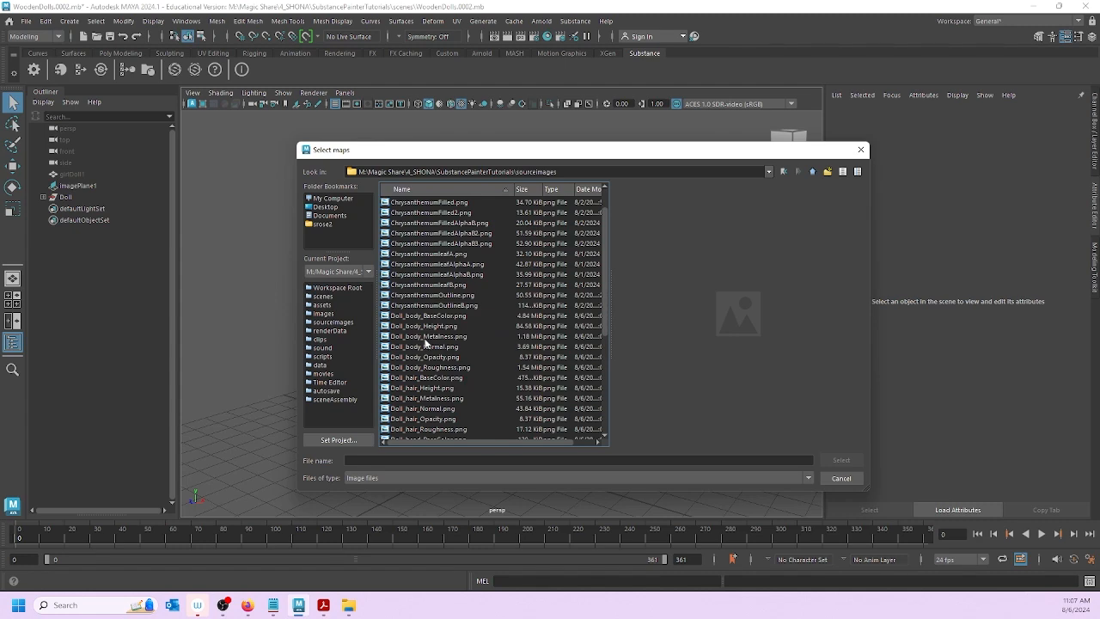
{"action": "left_click", "coordinate": [420, 316]}
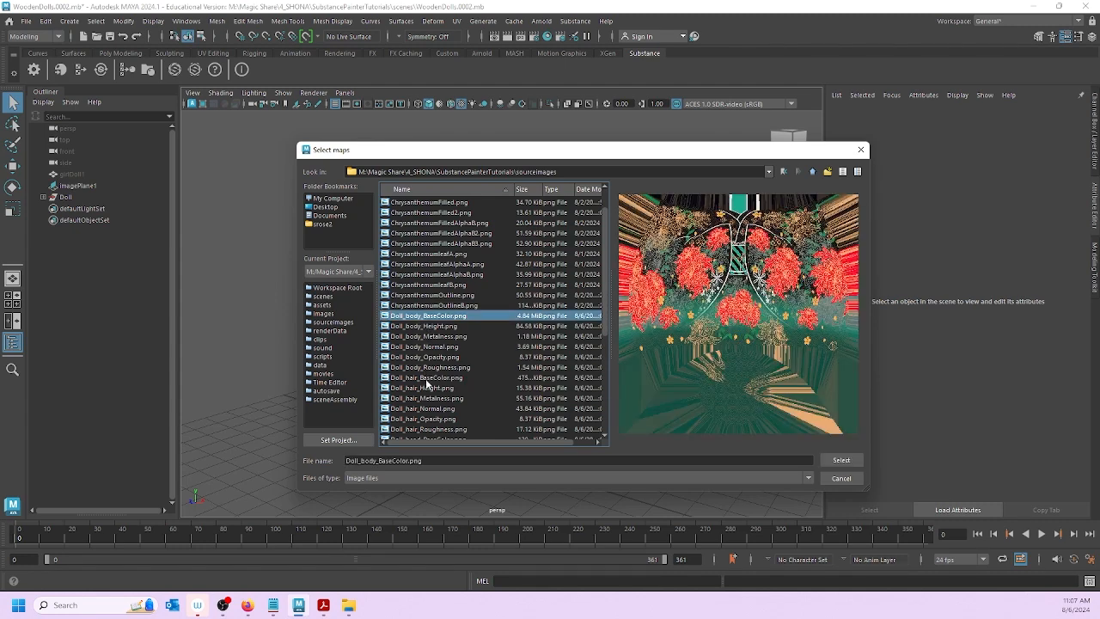
{"action": "left_click", "coordinate": [438, 370], "text": "shift"}
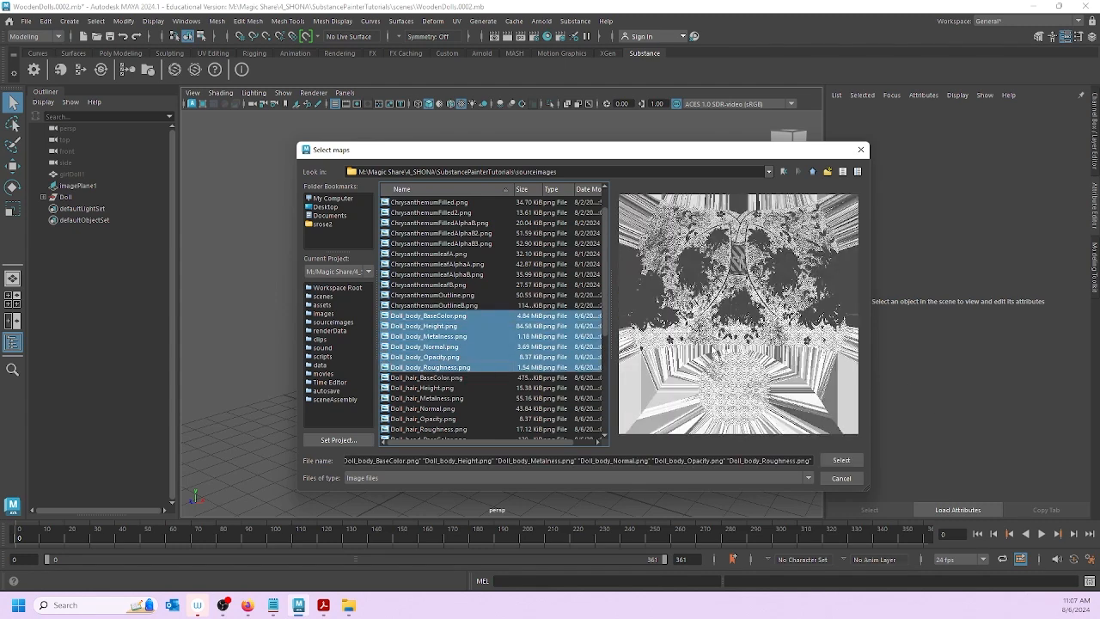
{"action": "left_click", "coordinate": [841, 461]}
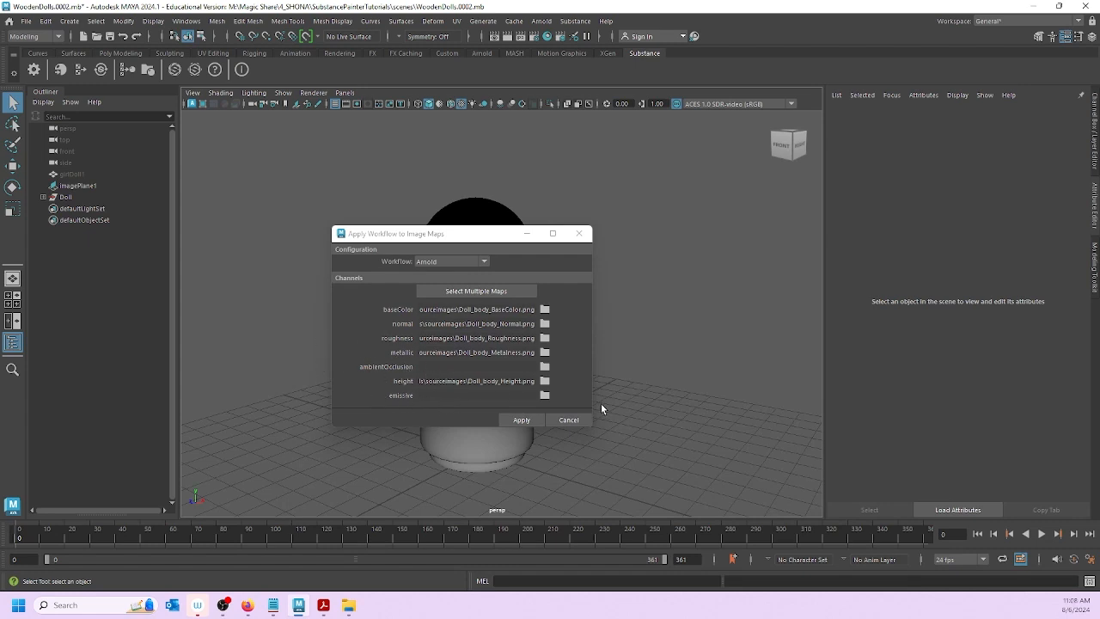
{"action": "left_click", "coordinate": [515, 420]}
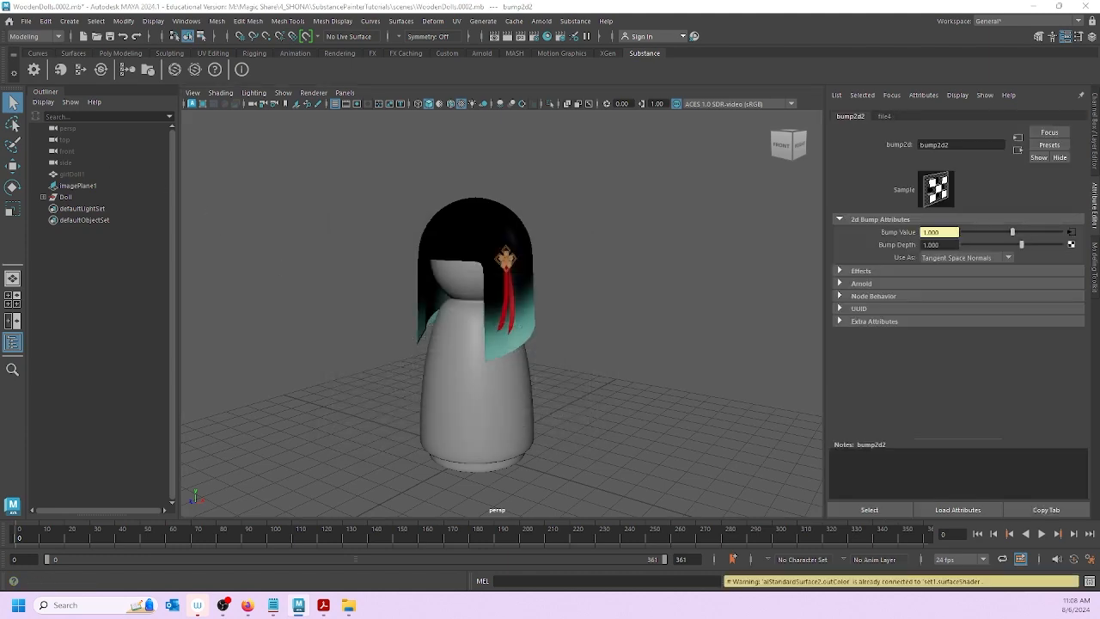
Step: Bring up the Hypershade and examine the body material's node network
{"action": "left_click_drag", "start_coordinate": [89, 293], "coordinate": [501, 1]}
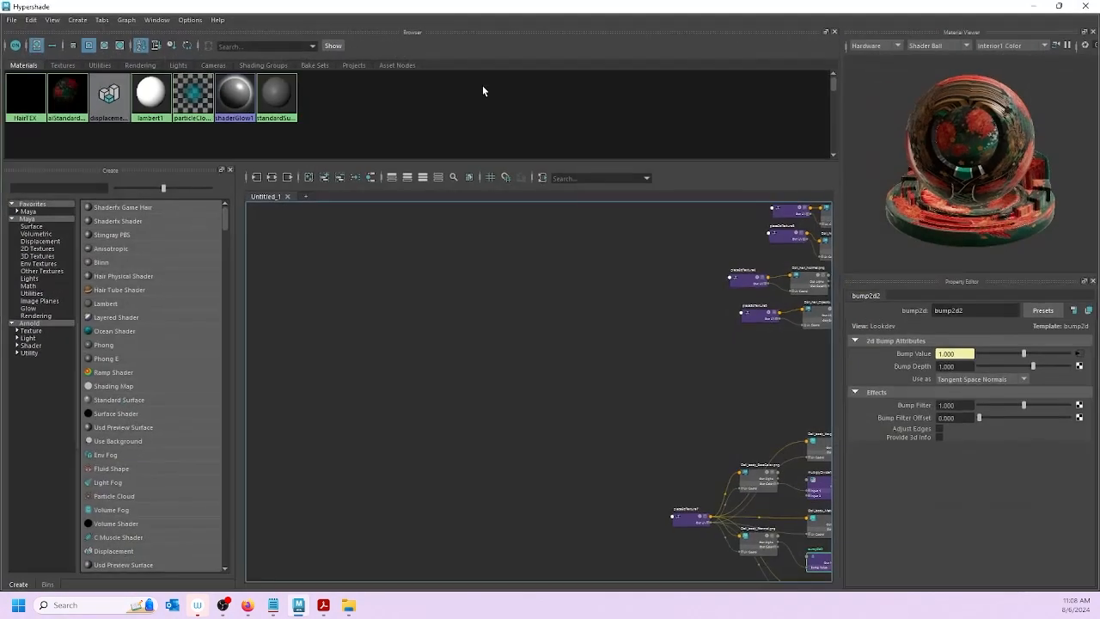
{"action": "middle_click_drag", "start_coordinate": [738, 425], "coordinate": [436, 304], "text": "alt"}
{"action": "scroll", "coordinate": [437, 305], "scroll_direction": "down", "scroll_amount": 2}
{"action": "scroll", "coordinate": [524, 456], "scroll_direction": "up", "scroll_amount": 4}
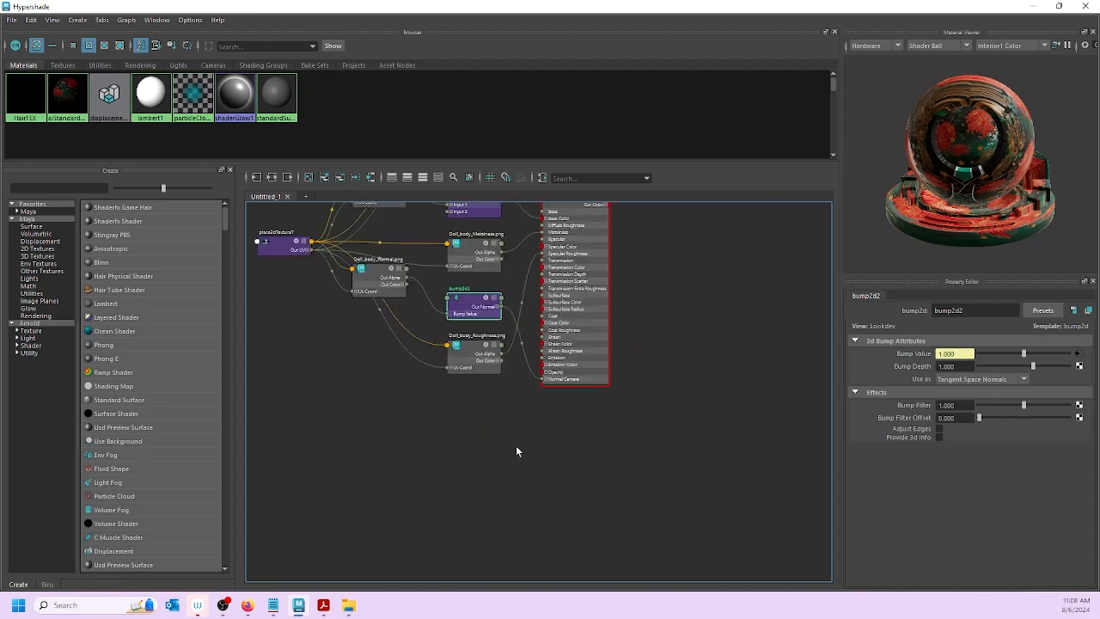
Step: Spread out the Doll_body Normal, bump2d2 and Doll_body Roughness nodes in the body material's graph
{"action": "middle_click_drag", "start_coordinate": [503, 436], "coordinate": [548, 554], "text": "alt"}
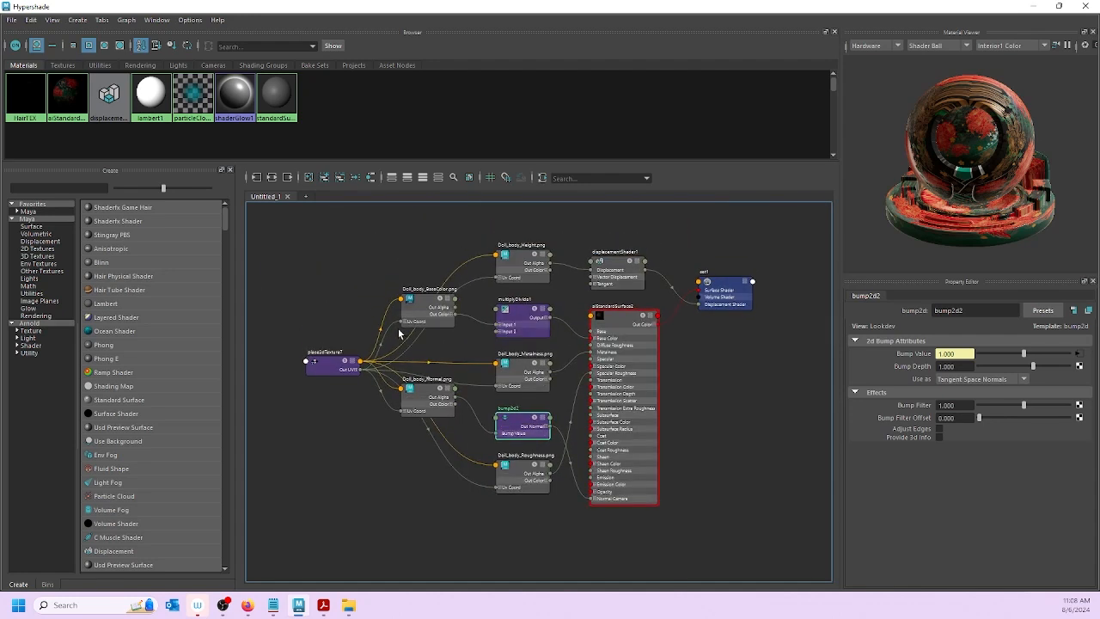
{"action": "left_click_drag", "start_coordinate": [427, 396], "coordinate": [362, 422]}
{"action": "left_click", "coordinate": [524, 421]}
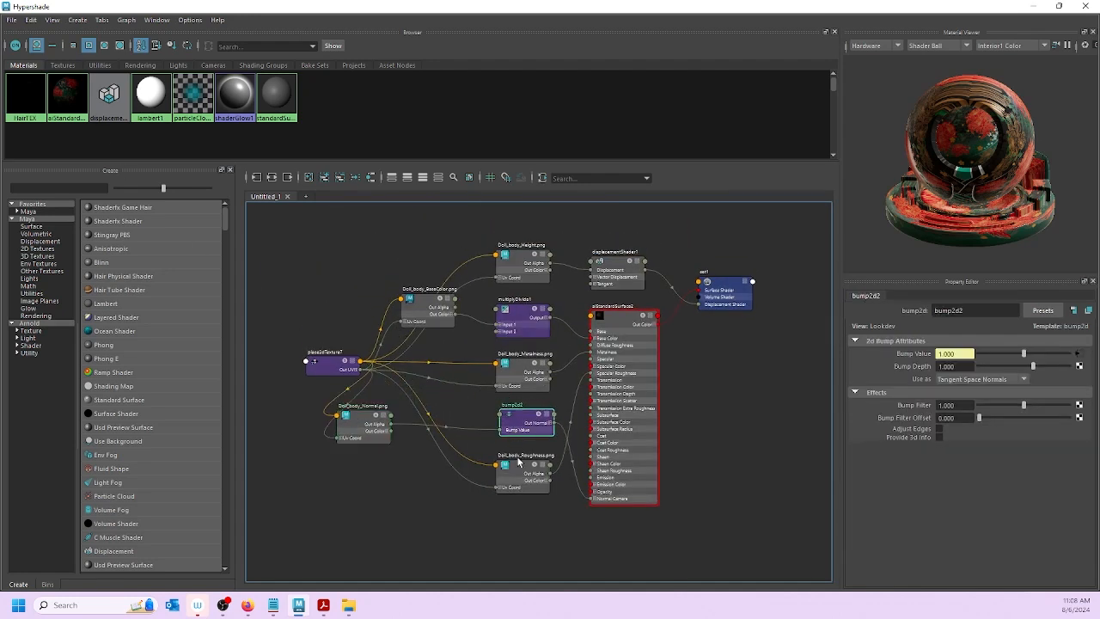
{"action": "left_click_drag", "start_coordinate": [518, 463], "coordinate": [501, 468]}
{"action": "middle_click_drag", "start_coordinate": [770, 351], "coordinate": [755, 356], "text": "alt"}
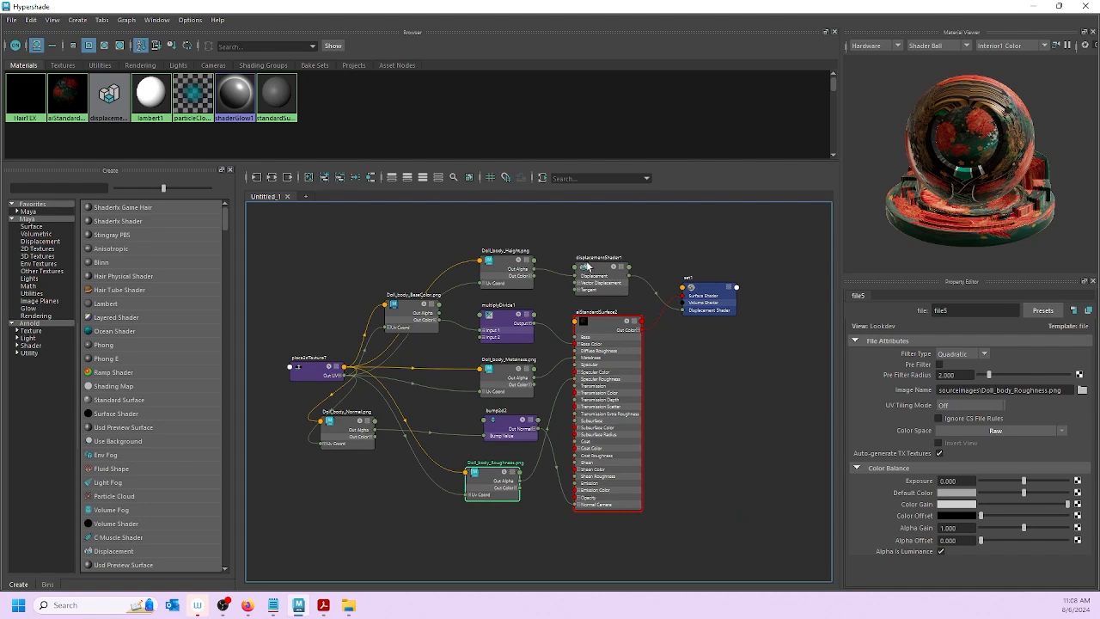
Step: Reposition the displacementShader1, Doll_body Height and Doll_body BaseColor nodes so the body material's network reads clearly
{"action": "left_click_drag", "start_coordinate": [587, 267], "coordinate": [590, 231]}
{"action": "left_click", "coordinate": [509, 248]}
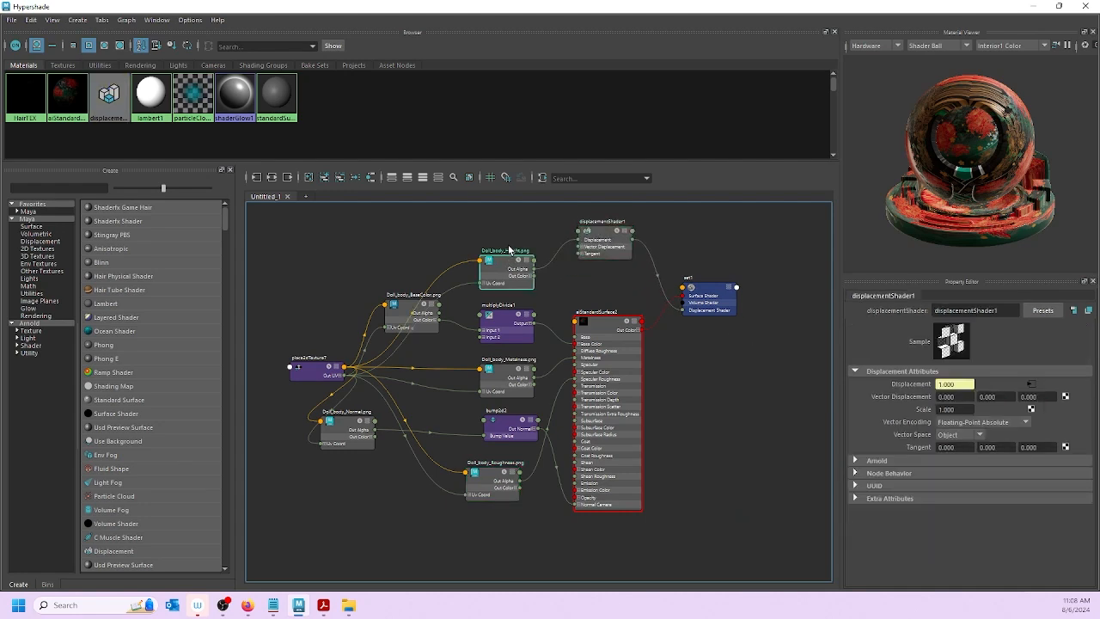
{"action": "left_click_drag", "start_coordinate": [509, 248], "coordinate": [509, 230]}
{"action": "middle_click_drag", "start_coordinate": [451, 239], "coordinate": [432, 259], "text": "alt"}
{"action": "left_click_drag", "start_coordinate": [540, 254], "coordinate": [618, 258]}
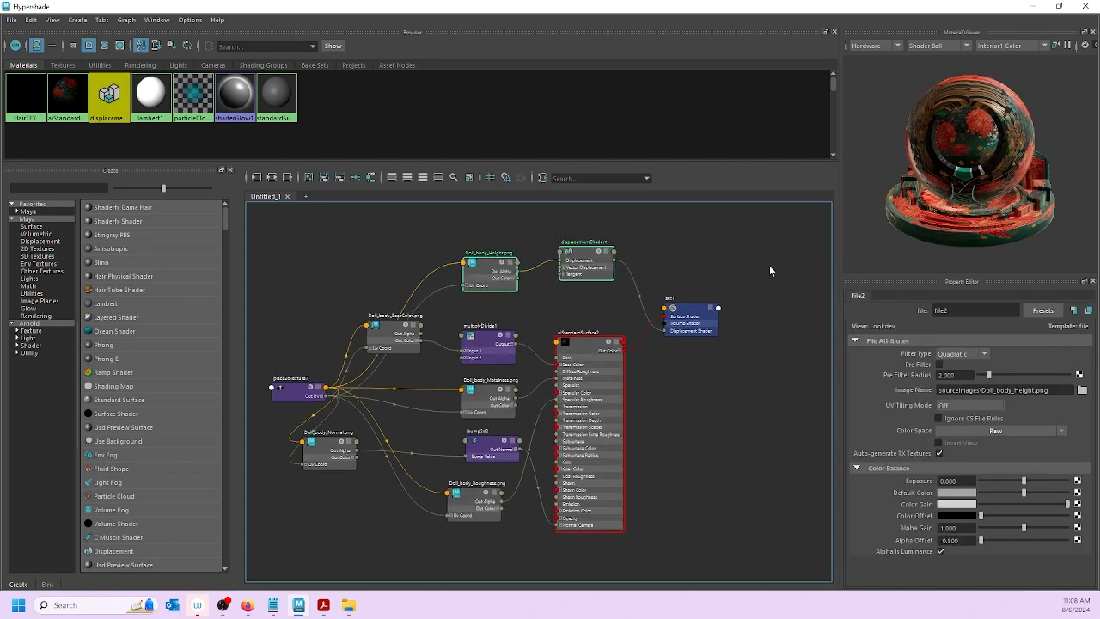
{"action": "double_click", "coordinate": [984, 8]}
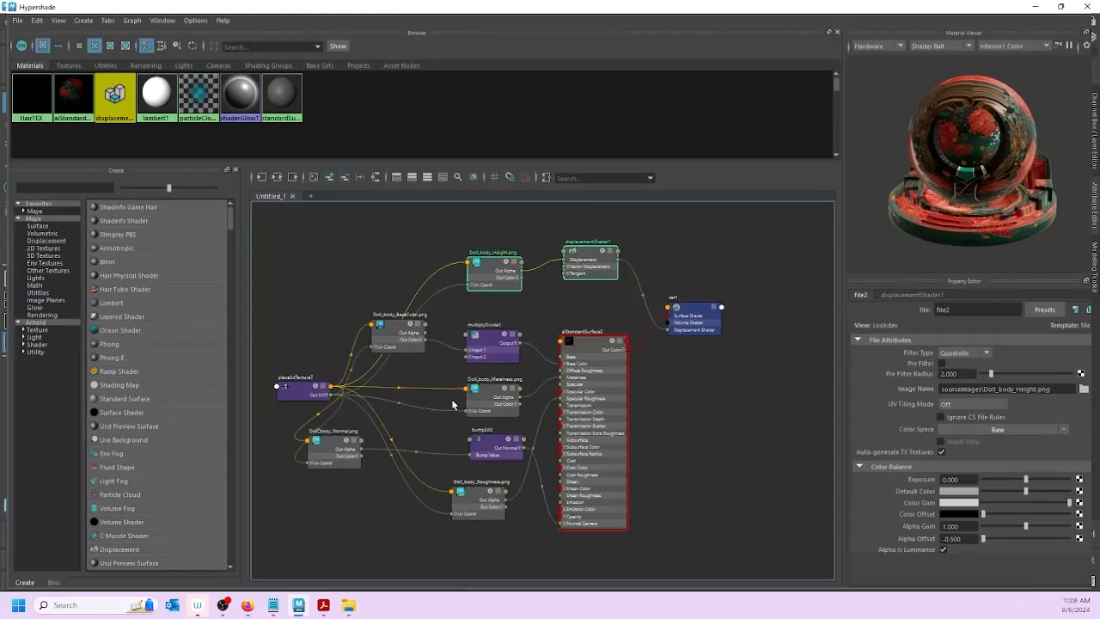
{"action": "left_click", "coordinate": [906, 19]}
{"action": "middle_click_drag", "start_coordinate": [552, 314], "coordinate": [590, 293], "text": "alt"}
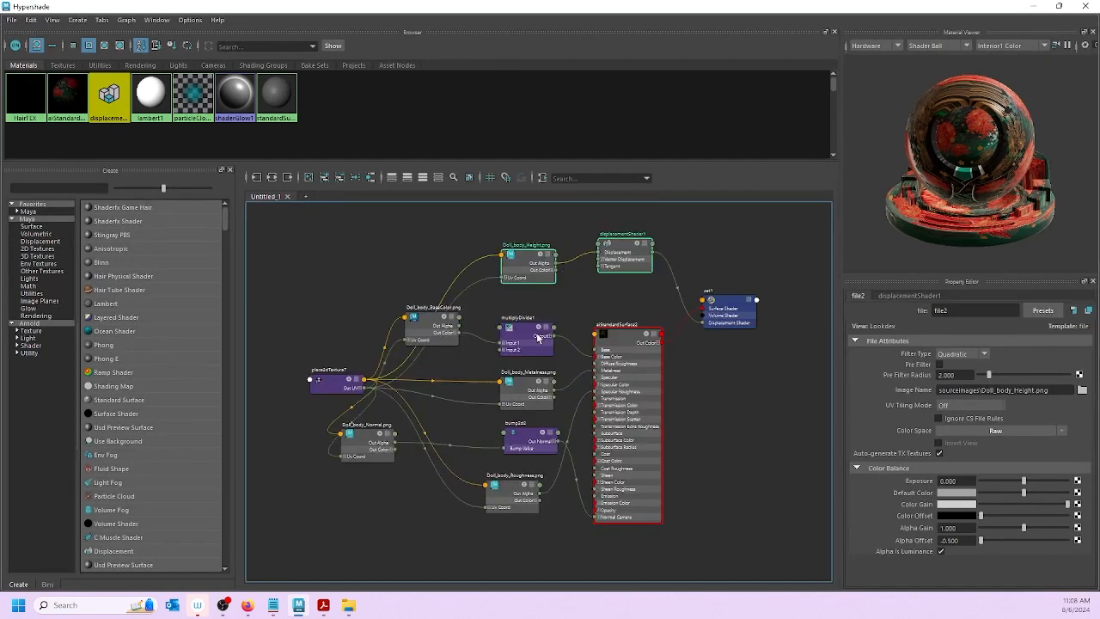
{"action": "left_click_drag", "start_coordinate": [434, 337], "coordinate": [431, 358]}
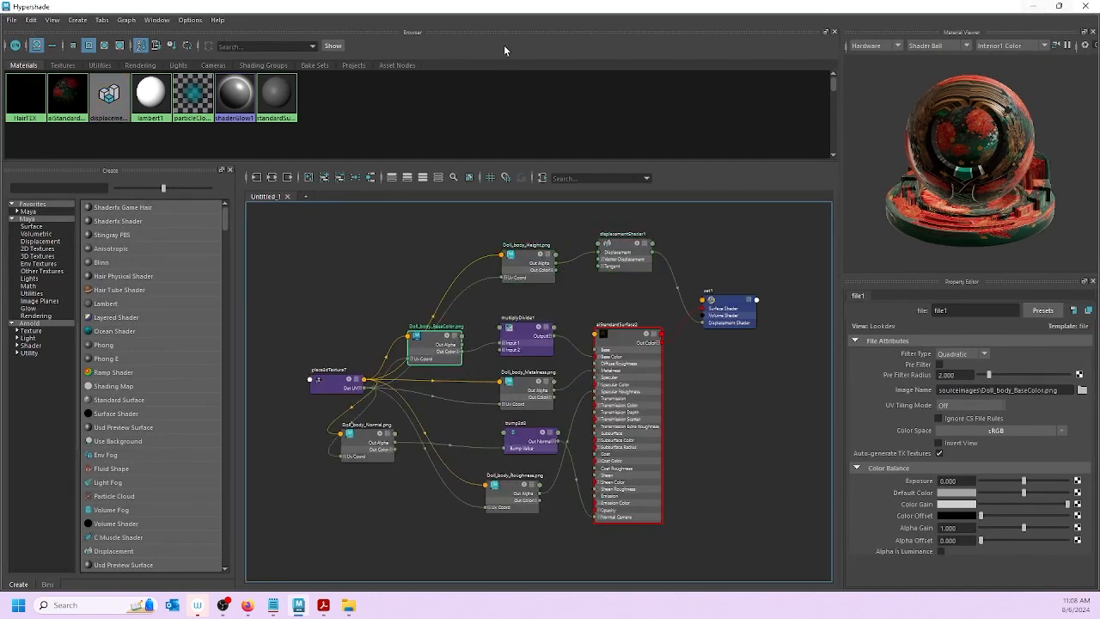
Step: Move the Hypershade out of the way and assign the existing aiStandardSurface2 material to the doll's body mesh
{"action": "left_click_drag", "start_coordinate": [875, 8], "coordinate": [2, 198]}
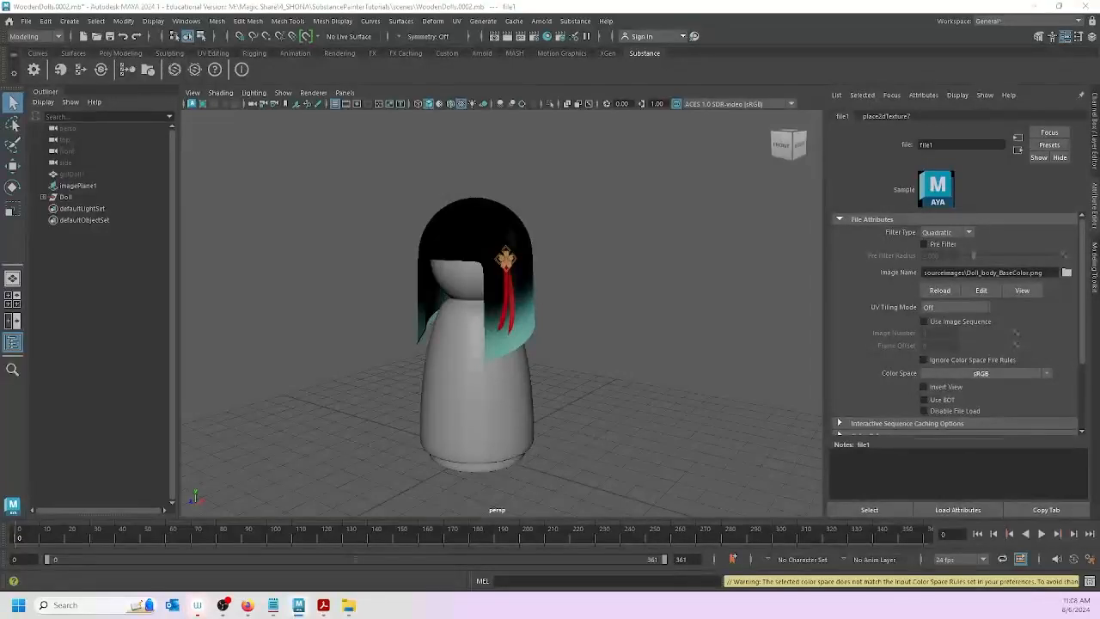
{"action": "left_click", "coordinate": [484, 356]}
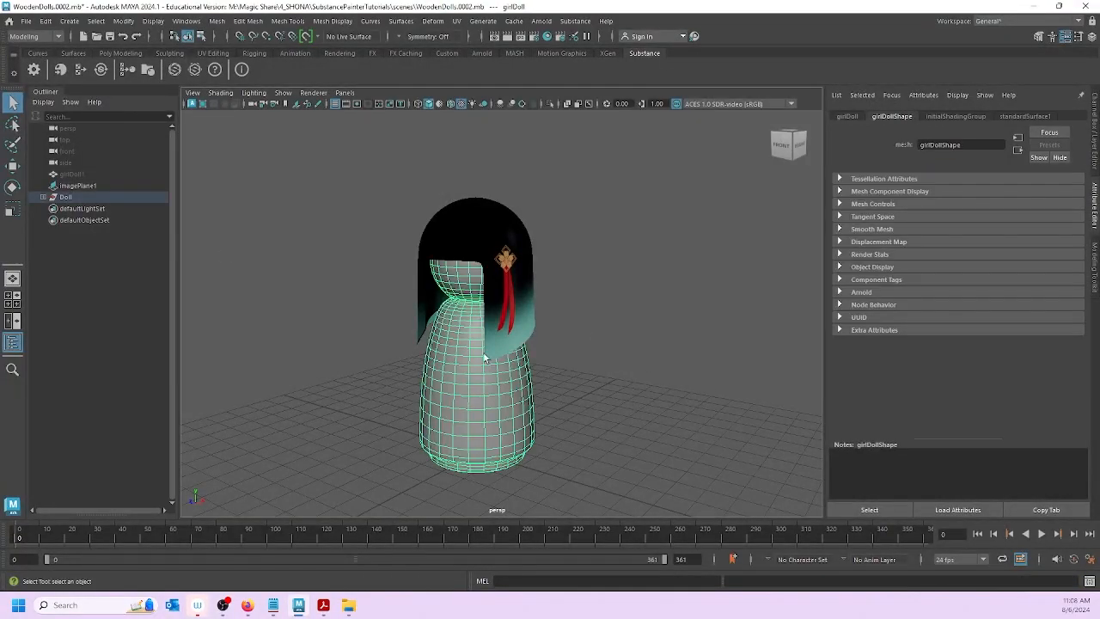
{"action": "right_click", "coordinate": [471, 329]}
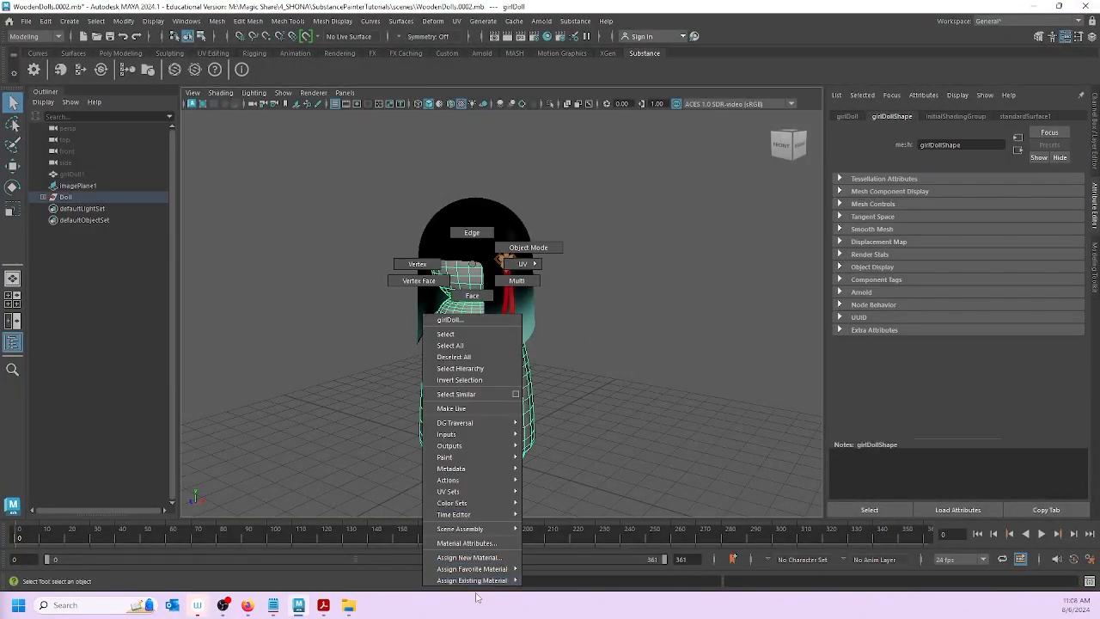
{"action": "mouse_move", "coordinate": [484, 582]}
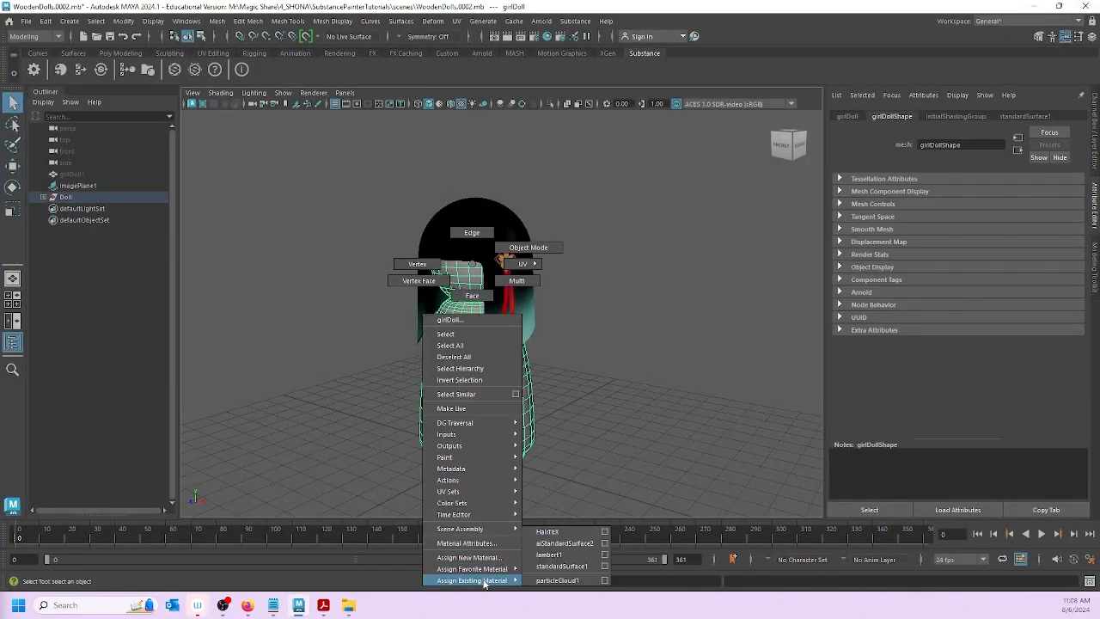
{"action": "left_click", "coordinate": [574, 543]}
{"action": "left_click", "coordinate": [299, 284]}
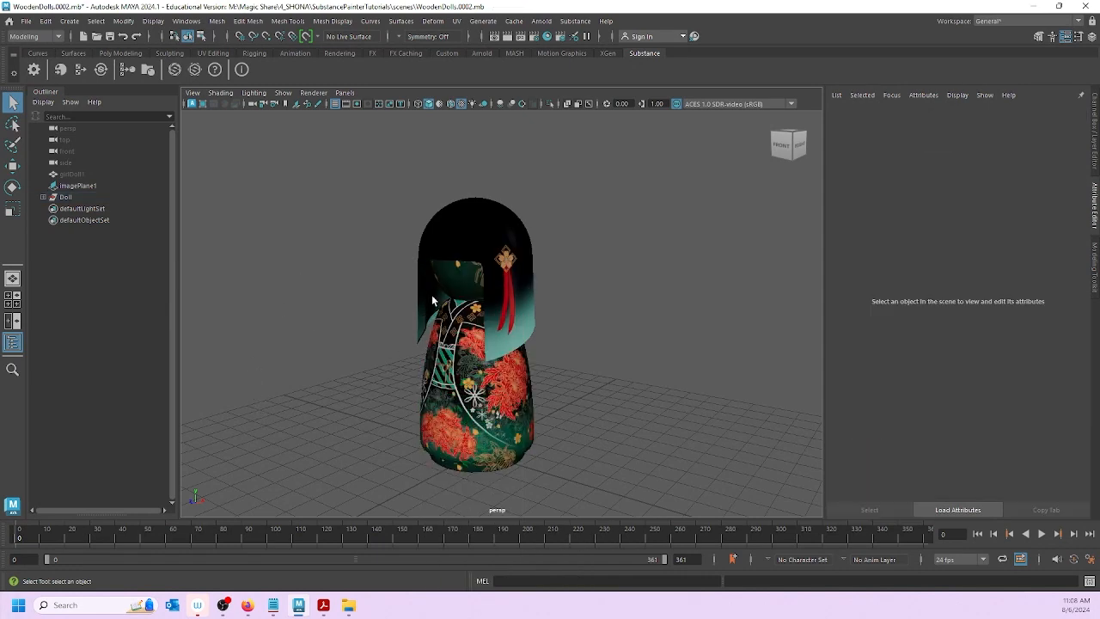
Step: Assign the existing lambert1 material to the head's faces only and return the mesh to object mode
{"action": "scroll", "coordinate": [415, 328], "scroll_direction": "up", "scroll_amount": 2}
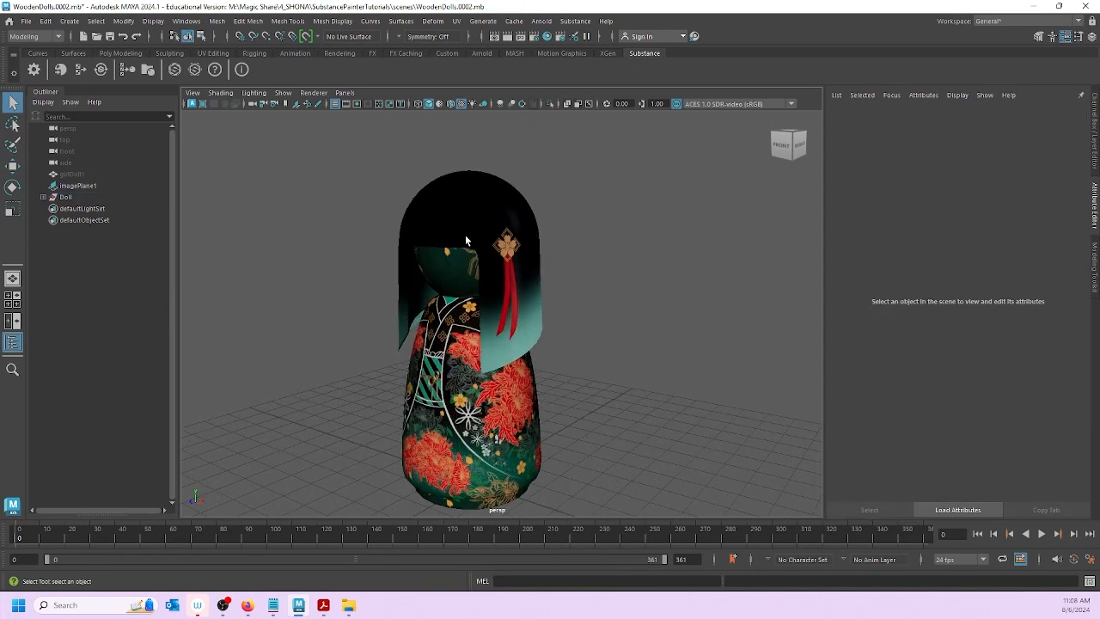
{"action": "left_click_drag", "start_coordinate": [303, 285], "coordinate": [609, 302], "text": "alt"}
{"action": "right_click", "coordinate": [530, 265]}
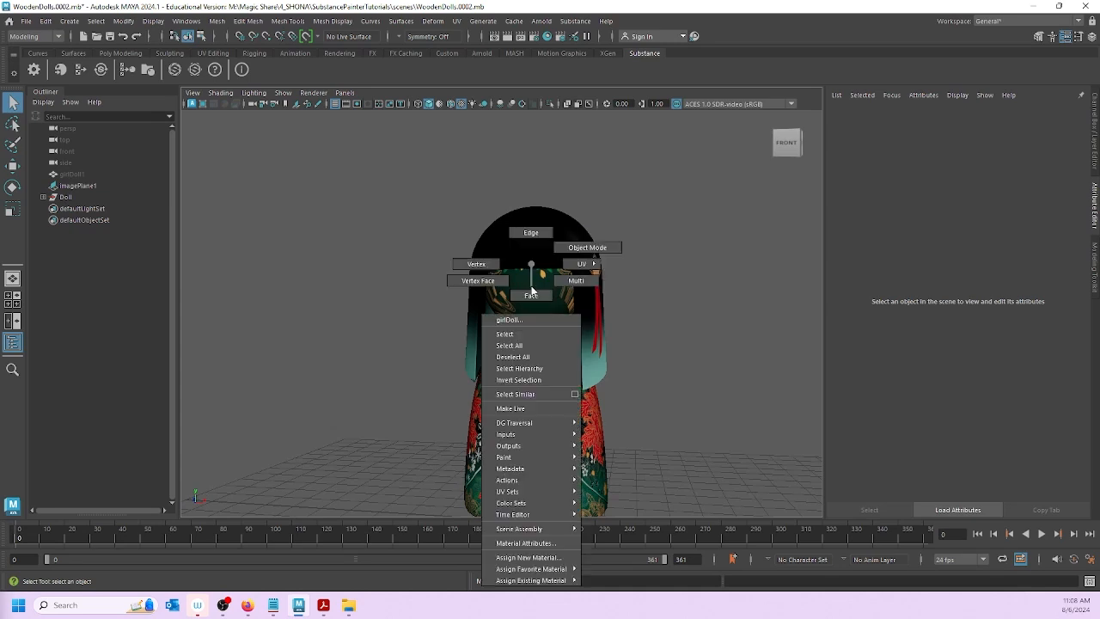
{"action": "right_click_drag", "start_coordinate": [531, 289], "coordinate": [545, 582]}
{"action": "left_click", "coordinate": [537, 298]}
{"action": "left_click", "coordinate": [621, 566]}
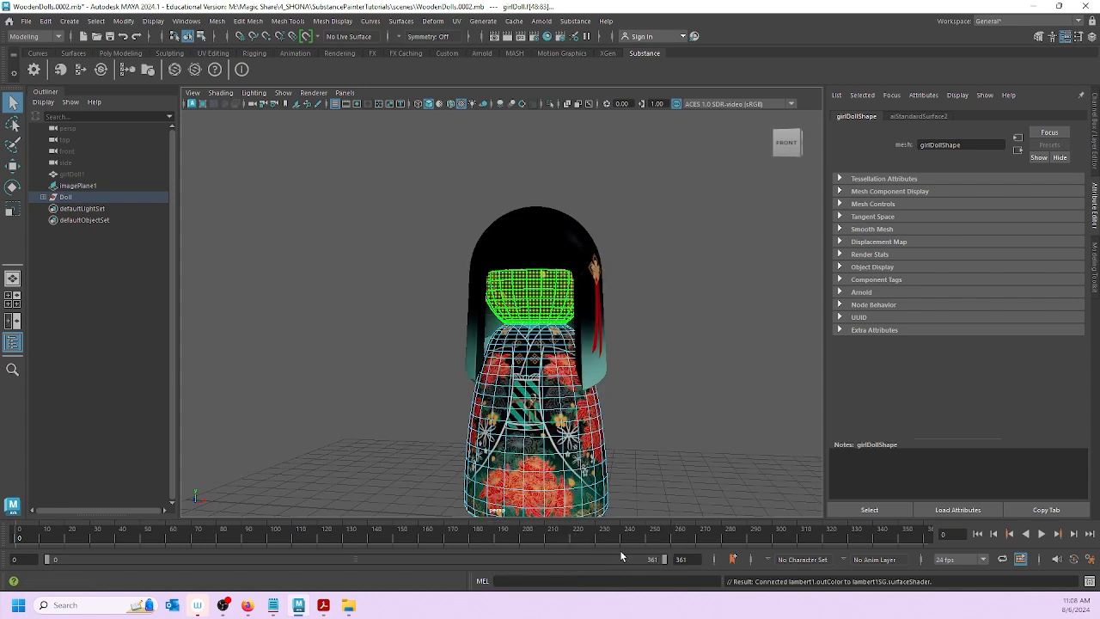
{"action": "left_click", "coordinate": [669, 324]}
{"action": "left_click_drag", "start_coordinate": [533, 292], "coordinate": [393, 276], "text": "alt"}
{"action": "right_click", "coordinate": [498, 264]}
{"action": "right_click_drag", "start_coordinate": [498, 283], "coordinate": [554, 247]}
{"action": "left_click", "coordinate": [769, 232]}
Step: Examine the textured doll from several angles and up close, including the kimono pattern, hair and head
{"action": "left_click_drag", "start_coordinate": [770, 232], "coordinate": [609, 357], "text": "alt"}
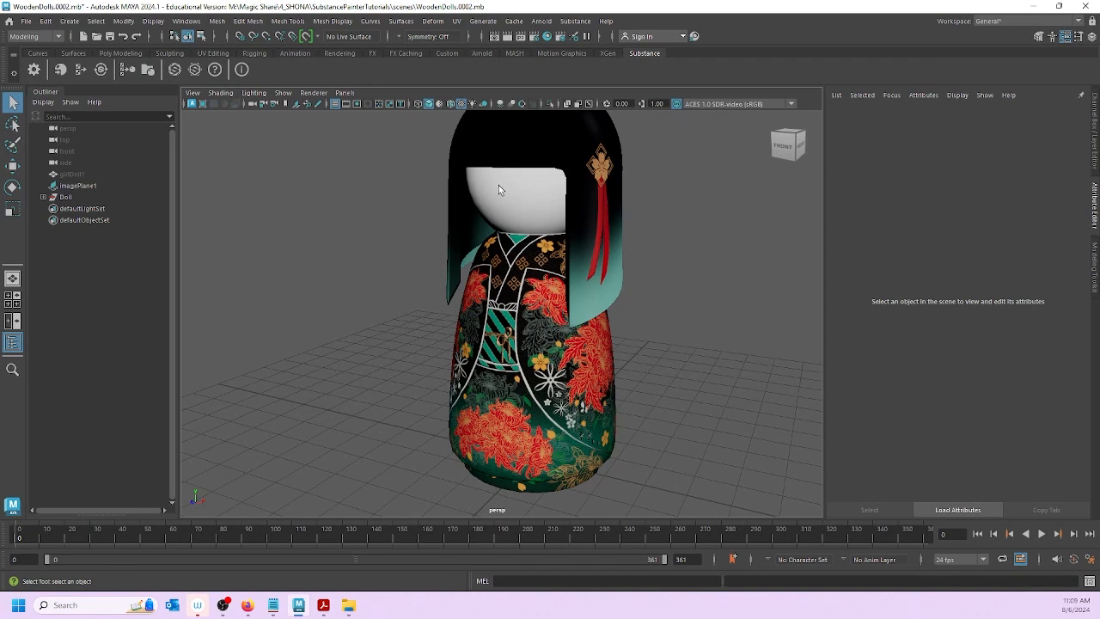
{"action": "scroll", "coordinate": [414, 210], "scroll_direction": "down", "scroll_amount": 3}
{"action": "left_click_drag", "start_coordinate": [413, 213], "coordinate": [469, 269], "text": "alt"}
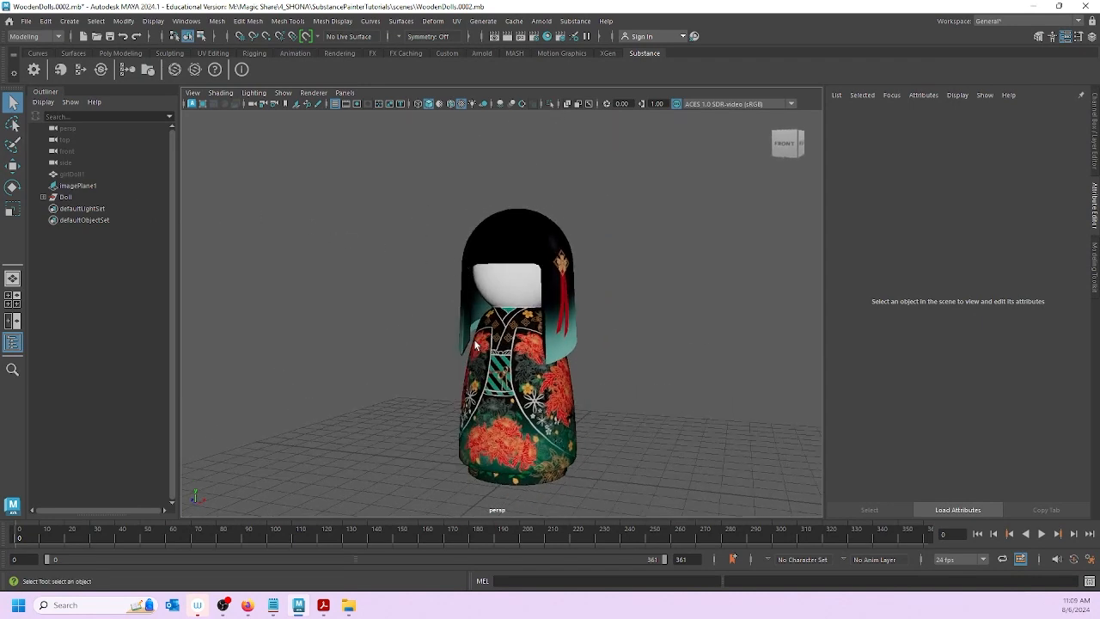
{"action": "middle_click_drag", "start_coordinate": [471, 307], "coordinate": [426, 289], "text": "alt"}
{"action": "left_click_drag", "start_coordinate": [424, 294], "coordinate": [500, 303], "text": "alt"}
{"action": "middle_click_drag", "start_coordinate": [502, 303], "coordinate": [521, 277], "text": "alt"}
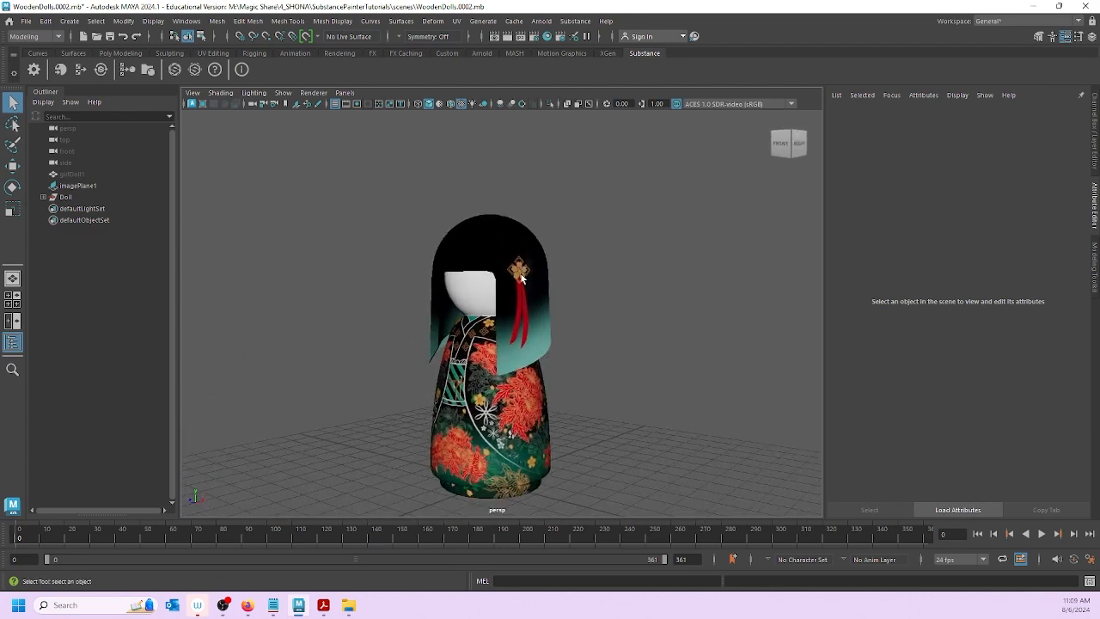
{"action": "middle_click_drag", "start_coordinate": [448, 315], "coordinate": [470, 301], "text": "alt"}
{"action": "left_click_drag", "start_coordinate": [470, 301], "coordinate": [527, 324], "text": "alt"}
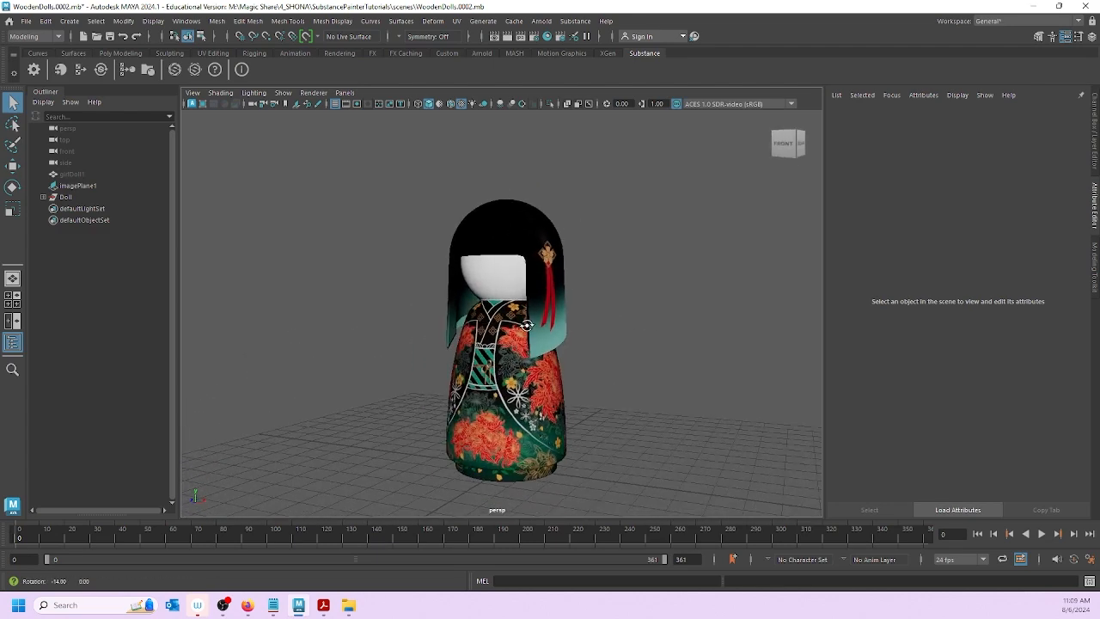
{"action": "right_click_drag", "start_coordinate": [527, 324], "coordinate": [558, 370], "text": "alt"}
{"action": "left_click_drag", "start_coordinate": [558, 369], "coordinate": [431, 320], "text": "alt"}
{"action": "right_click_drag", "start_coordinate": [431, 318], "coordinate": [404, 319], "text": "alt"}
{"action": "left_click_drag", "start_coordinate": [404, 320], "coordinate": [491, 378], "text": "alt"}
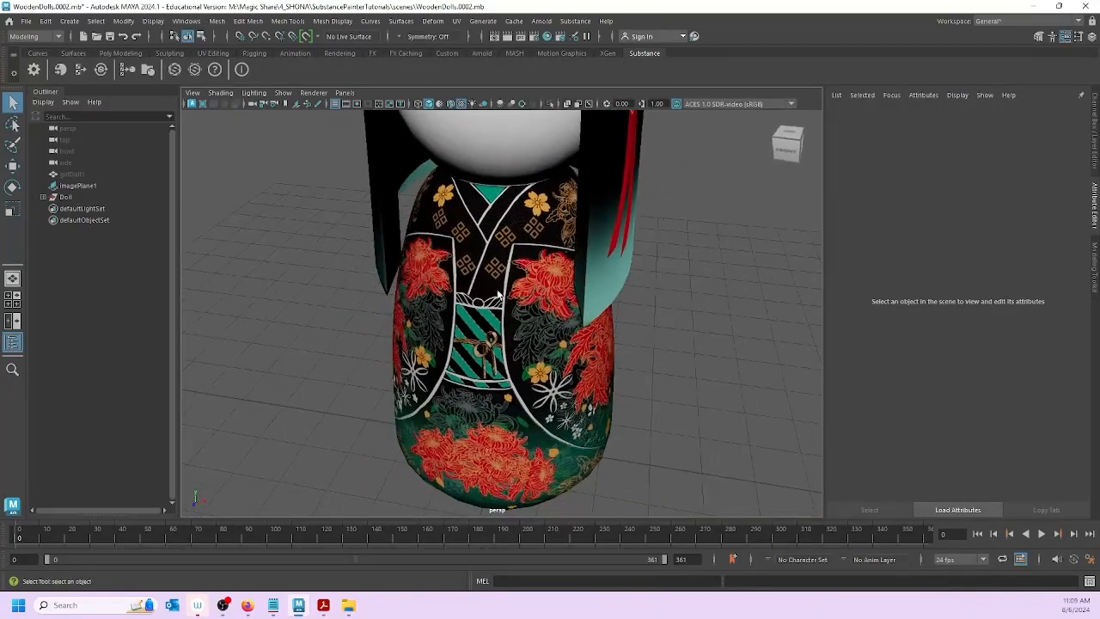
{"action": "middle_click_drag", "start_coordinate": [519, 225], "coordinate": [526, 274], "text": "alt"}
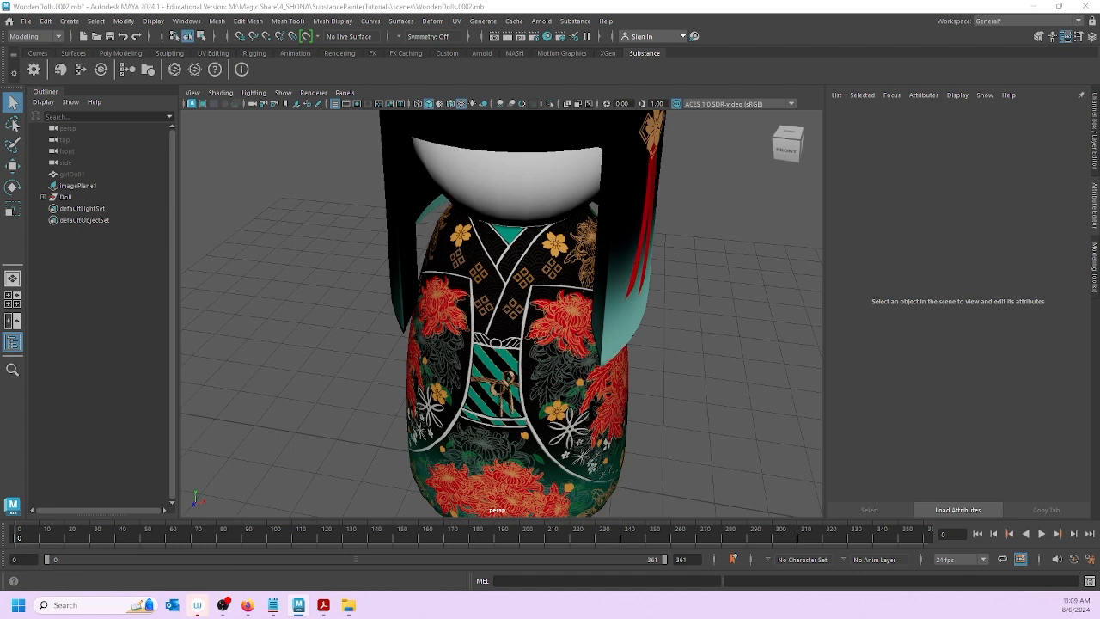
{"action": "right_click_drag", "start_coordinate": [630, 385], "coordinate": [390, 328], "text": "alt"}
{"action": "mouse_move", "coordinate": [390, 328]}
{"action": "left_mouse_down", "text": "alt"}
{"action": "mouse_move", "coordinate": [342, 304]}
{"action": "mouse_move", "coordinate": [404, 318]}
{"action": "left_mouse_up", "text": "alt"}
{"action": "right_click_drag", "start_coordinate": [403, 318], "coordinate": [464, 249], "text": "alt"}
{"action": "middle_click_drag", "start_coordinate": [464, 249], "coordinate": [468, 342], "text": "alt"}
{"action": "left_click_drag", "start_coordinate": [468, 342], "coordinate": [416, 319], "text": "alt"}
{"action": "middle_click_drag", "start_coordinate": [417, 319], "coordinate": [417, 203], "text": "alt"}
{"action": "right_click_drag", "start_coordinate": [417, 203], "coordinate": [447, 215], "text": "alt"}
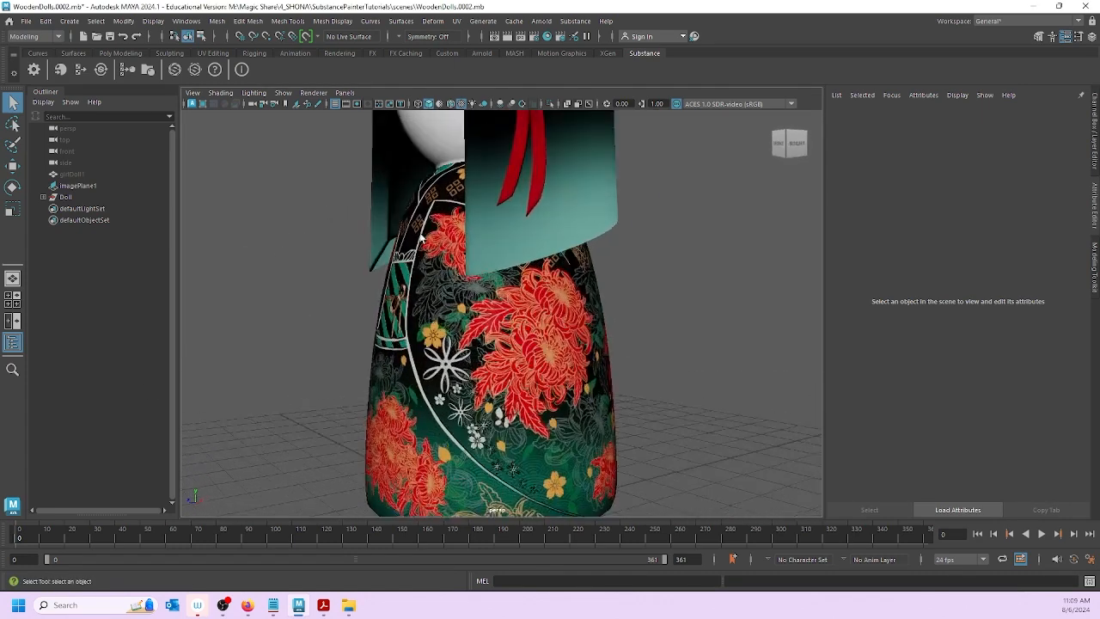
{"action": "left_click_drag", "start_coordinate": [404, 241], "coordinate": [455, 255], "text": "alt"}
{"action": "middle_click_drag", "start_coordinate": [455, 254], "coordinate": [475, 376], "text": "alt"}
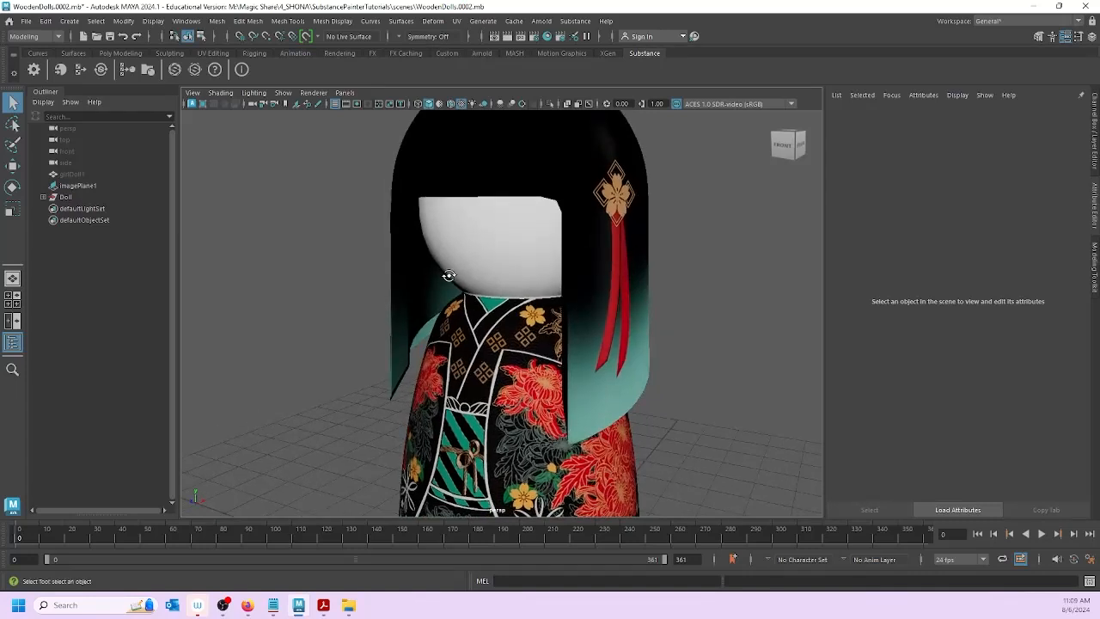
{"action": "left_click_drag", "start_coordinate": [449, 275], "coordinate": [501, 243], "text": "alt"}
Step: With the doll deselected, open Substance's Apply Workflow to Image Maps dialog and start selecting multiple maps from the sourceimages folder
{"action": "left_click", "coordinate": [466, 222]}
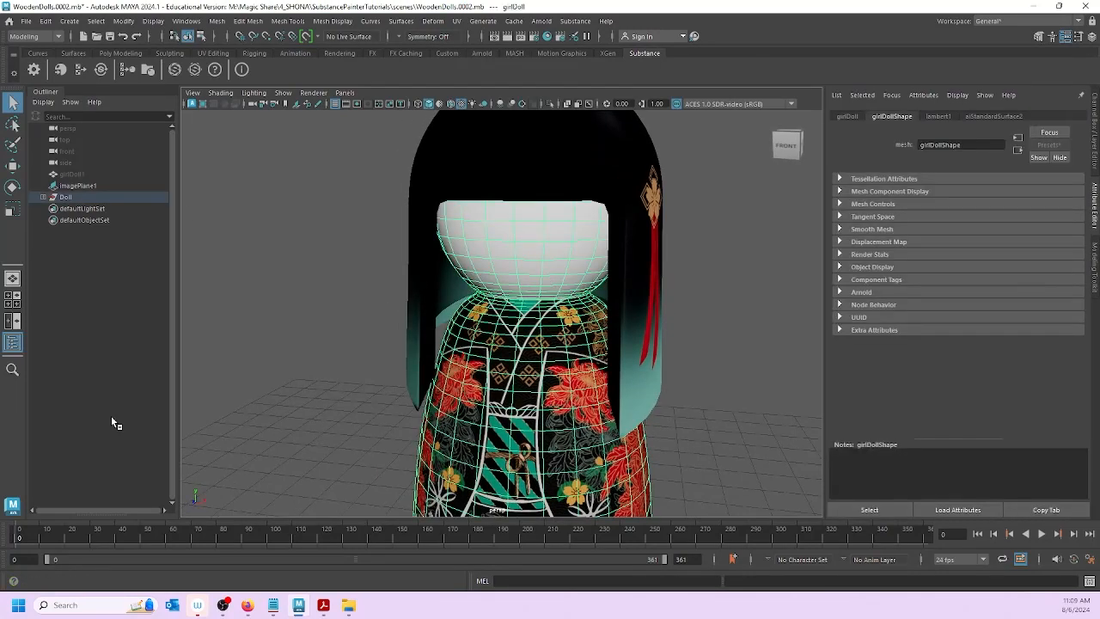
{"action": "left_click", "coordinate": [218, 244]}
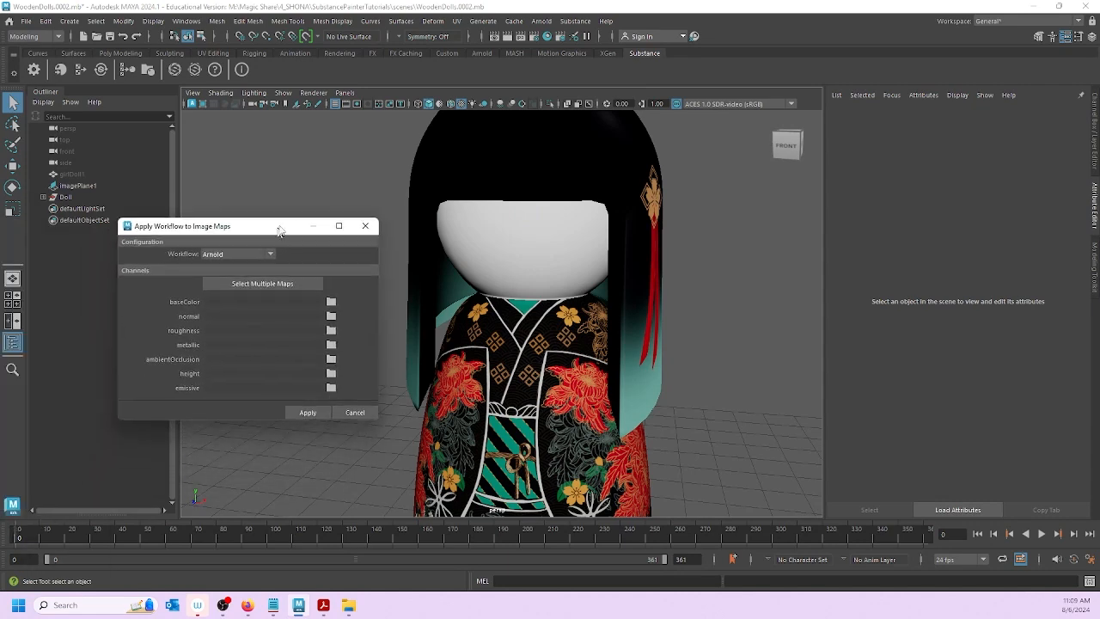
{"action": "left_click_drag", "start_coordinate": [617, 331], "coordinate": [142, 441], "text": "alt"}
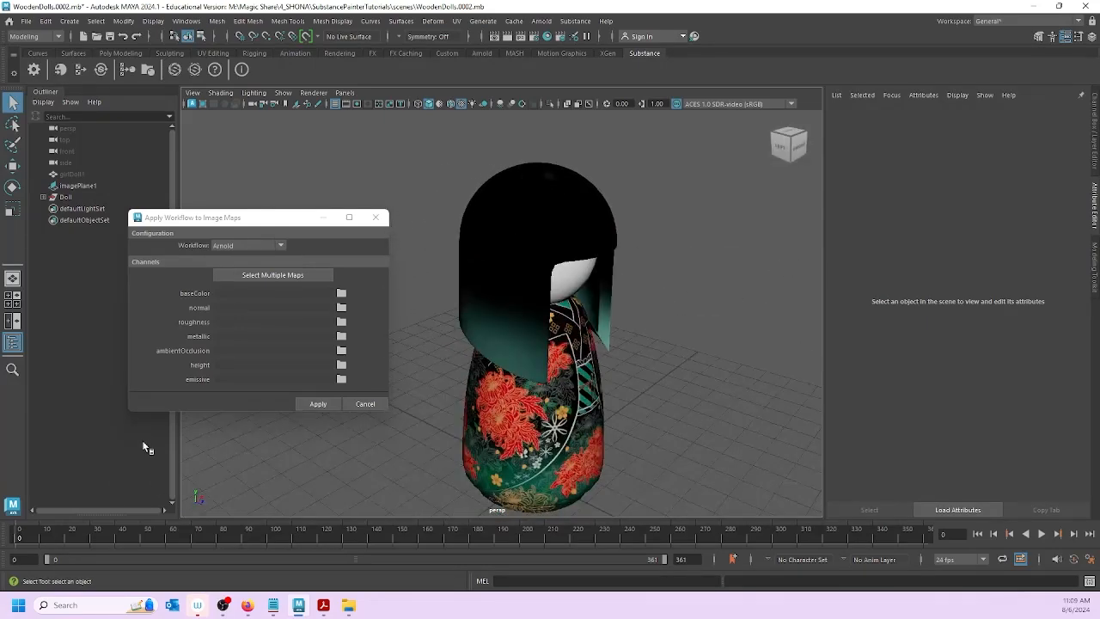
{"action": "left_click", "coordinate": [262, 275]}
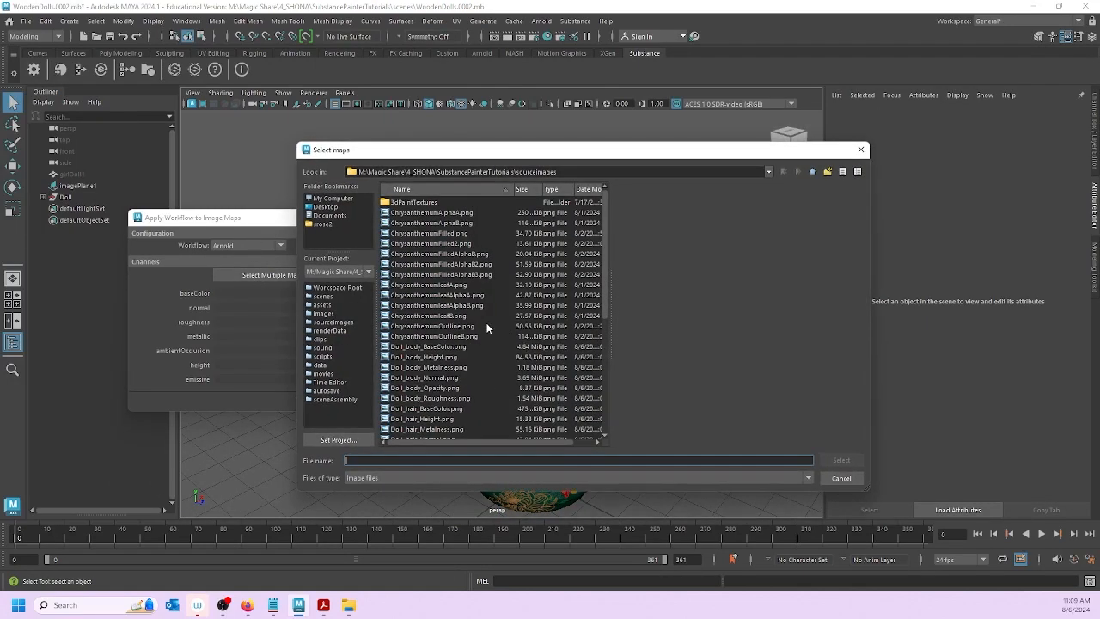
{"action": "scroll", "coordinate": [480, 326], "scroll_direction": "down", "scroll_amount": 5}
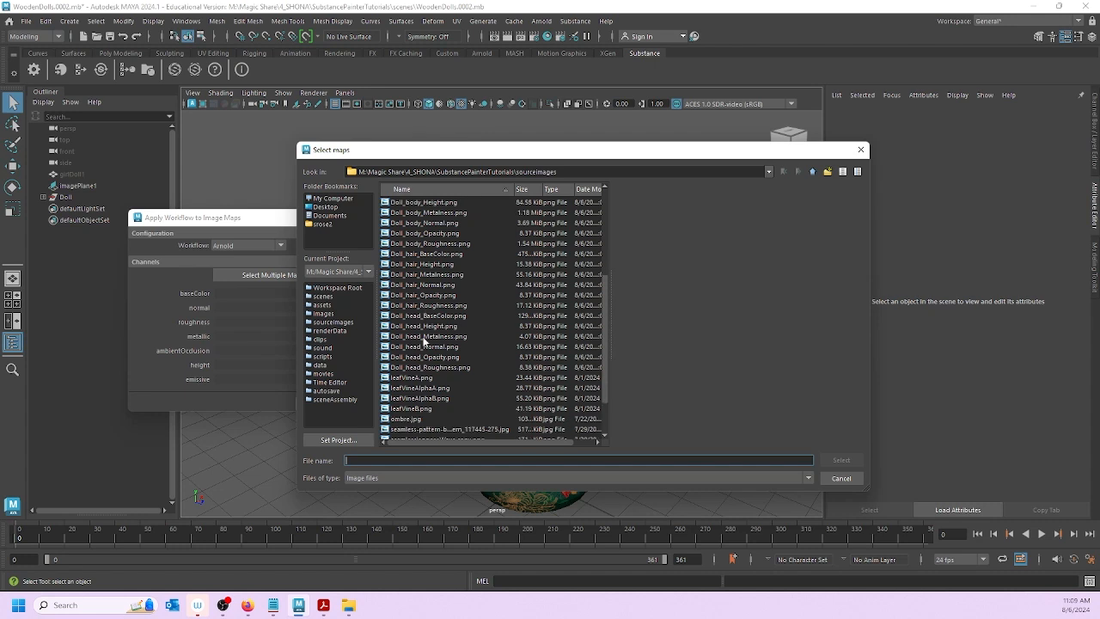
Step: Load the six Doll_head maps, from BaseColor through Roughness, and apply the Arnold workflow to them
{"action": "left_click", "coordinate": [425, 368]}
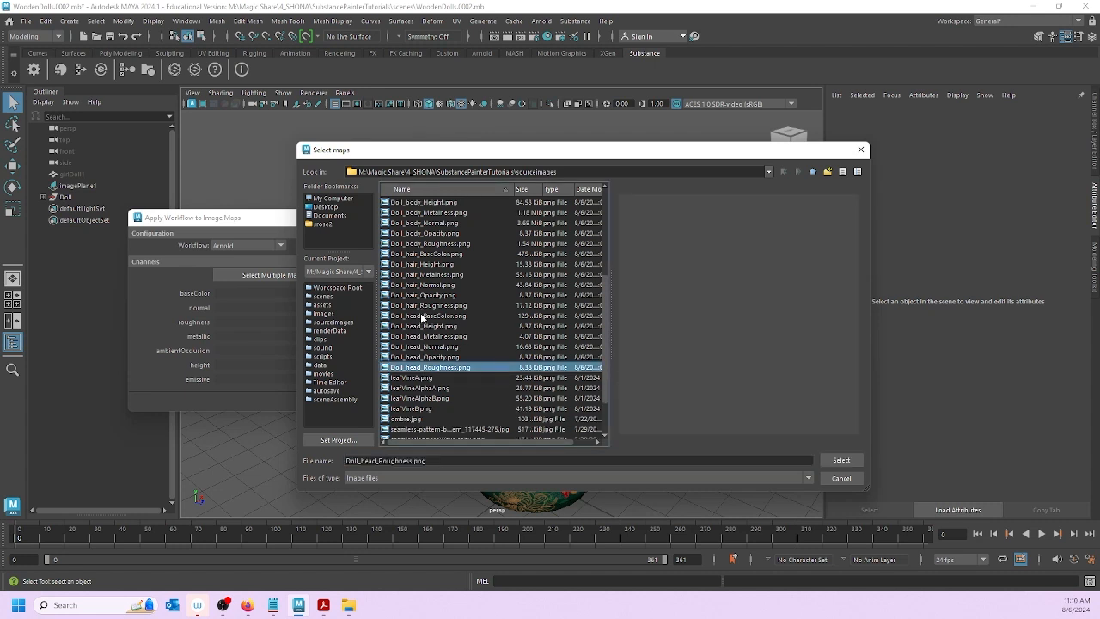
{"action": "left_click", "coordinate": [421, 316], "text": "shift"}
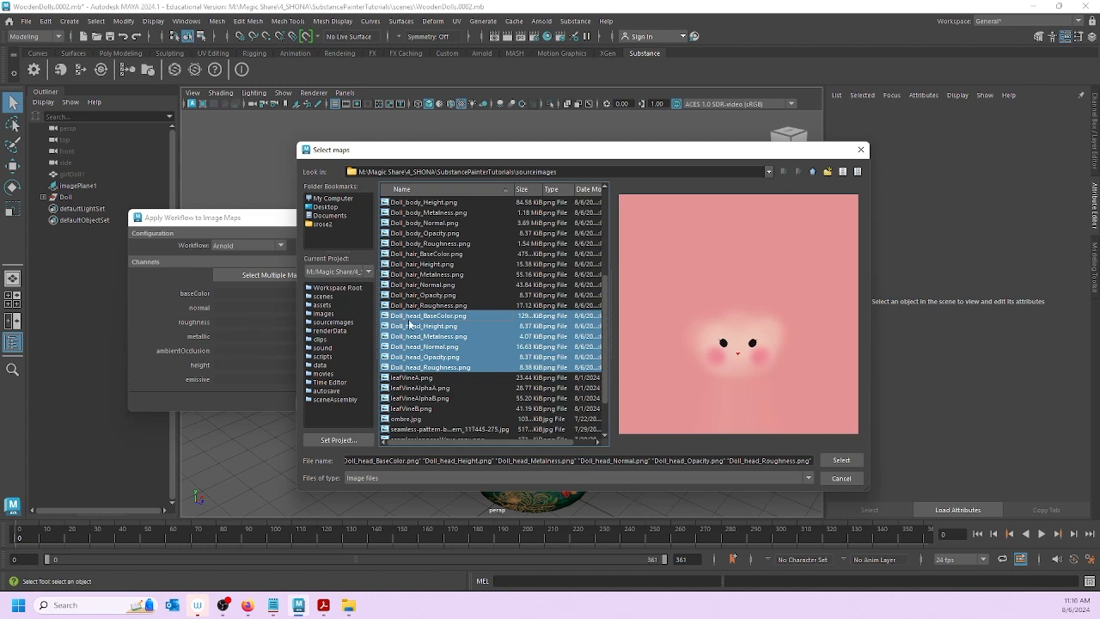
{"action": "left_click", "coordinate": [842, 459]}
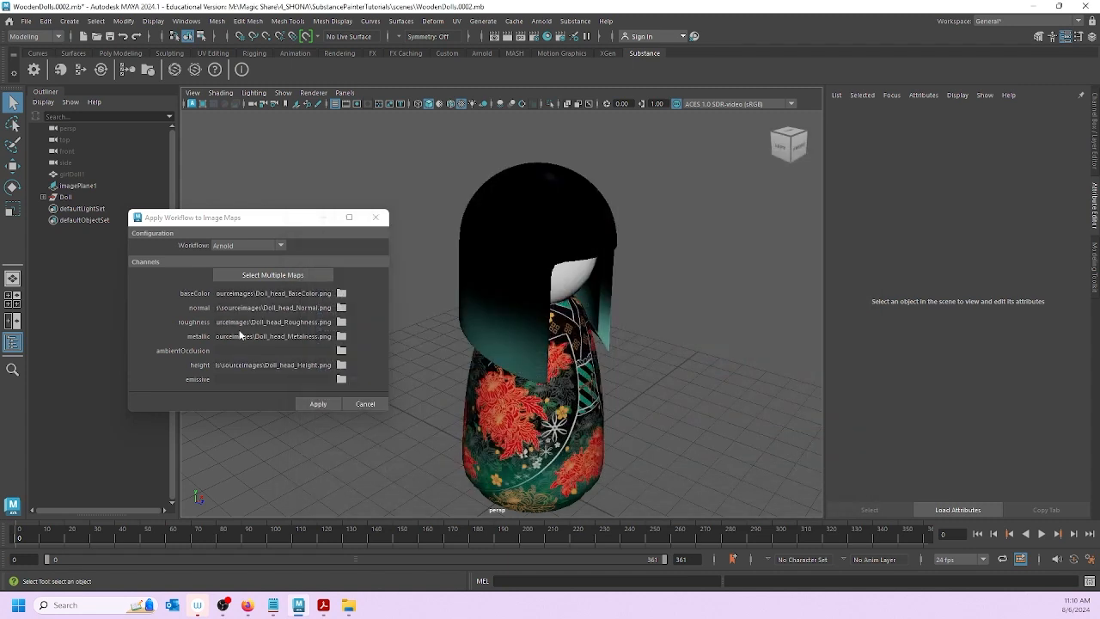
{"action": "left_click", "coordinate": [311, 404]}
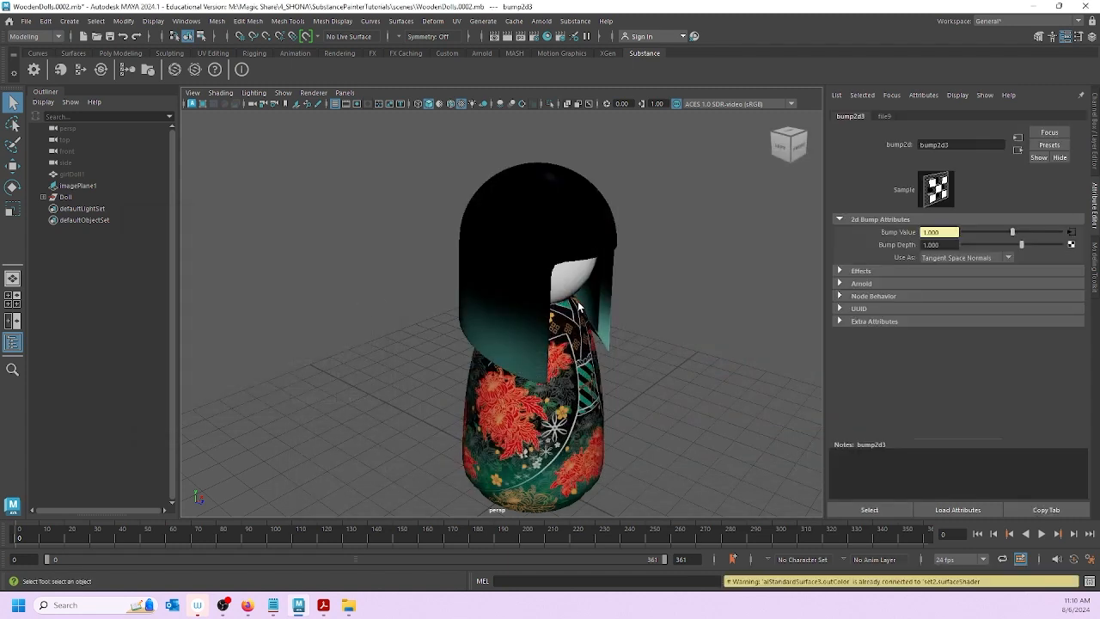
Step: Assign the existing aiStandardSurface3 material to the head's faces only, return the doll to object mode and deselect it
{"action": "left_click", "coordinate": [686, 268]}
{"action": "left_click_drag", "start_coordinate": [647, 279], "coordinate": [577, 299], "text": "alt"}
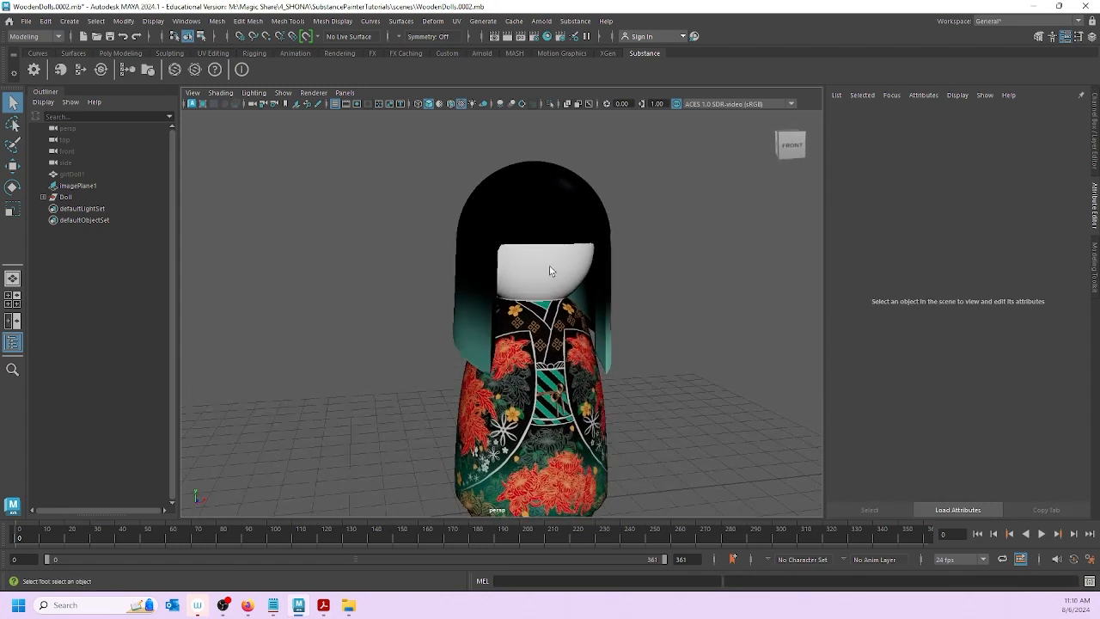
{"action": "right_click_drag", "start_coordinate": [549, 265], "coordinate": [617, 291]}
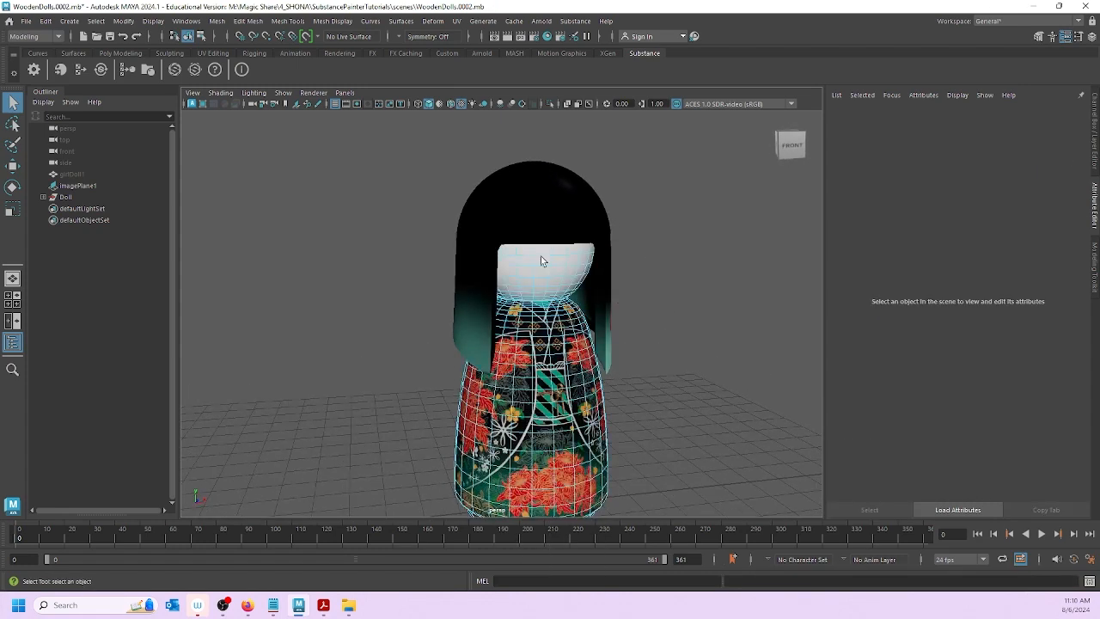
{"action": "left_click", "coordinate": [556, 293]}
{"action": "left_click", "coordinate": [351, 339]}
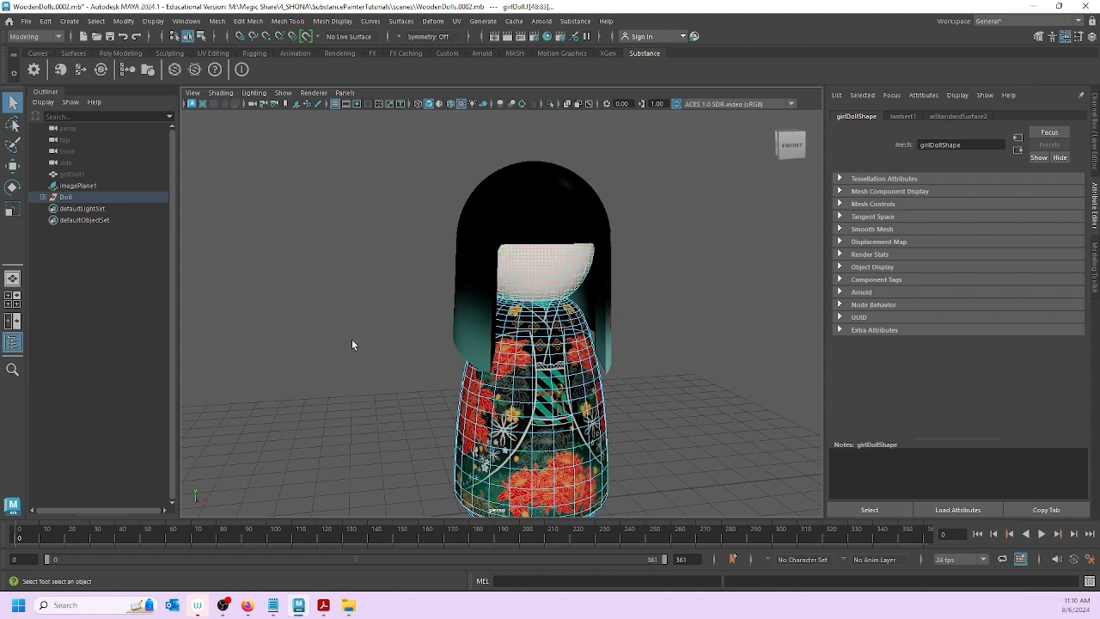
{"action": "left_click", "coordinate": [516, 264]}
{"action": "right_click_drag", "start_coordinate": [513, 264], "coordinate": [606, 543]}
{"action": "left_click", "coordinate": [713, 280]}
{"action": "right_click_drag", "start_coordinate": [592, 295], "coordinate": [649, 238]}
{"action": "left_click", "coordinate": [655, 223]}
Step: Examine the fully textured doll from several angles, including the face, hair ornament and kimono
{"action": "scroll", "coordinate": [605, 308], "scroll_direction": "down", "scroll_amount": 5}
{"action": "scroll", "coordinate": [542, 353], "scroll_direction": "up", "scroll_amount": 5}
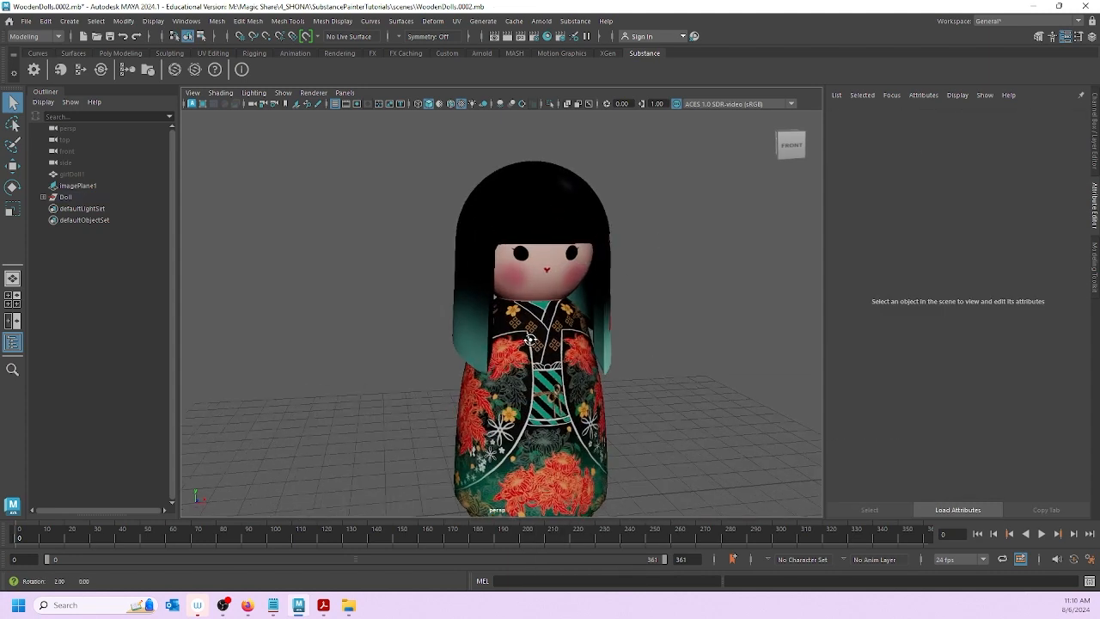
{"action": "left_click_drag", "start_coordinate": [542, 354], "coordinate": [506, 352], "text": "alt"}
{"action": "left_click_drag", "start_coordinate": [539, 299], "coordinate": [606, 296], "text": "alt"}
{"action": "middle_click_drag", "start_coordinate": [607, 296], "coordinate": [608, 289], "text": "alt"}
{"action": "right_click_drag", "start_coordinate": [608, 289], "coordinate": [569, 280], "text": "alt"}
{"action": "middle_click_drag", "start_coordinate": [570, 280], "coordinate": [579, 292], "text": "alt"}
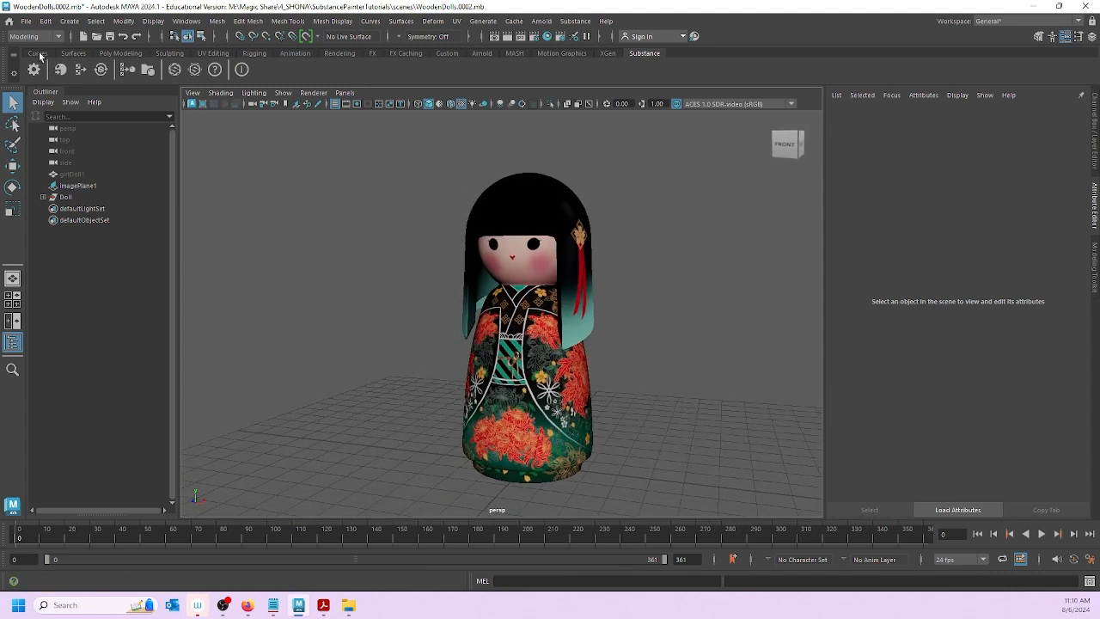
Step: Add an Arnold SkyDome light to the scene
{"action": "left_click", "coordinate": [114, 57]}
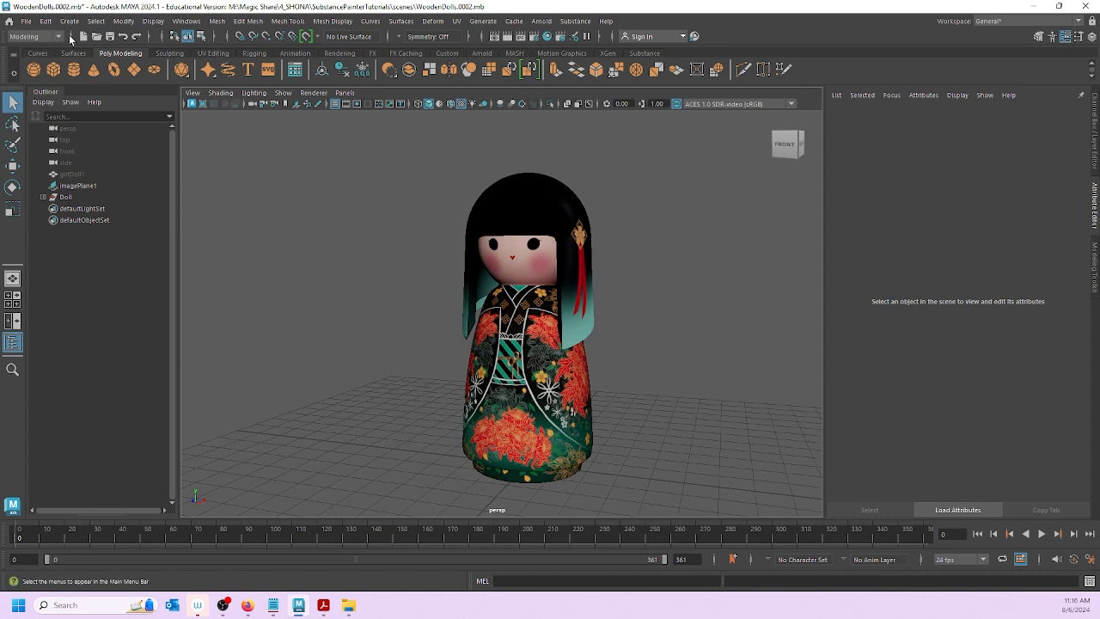
{"action": "left_click", "coordinate": [546, 22]}
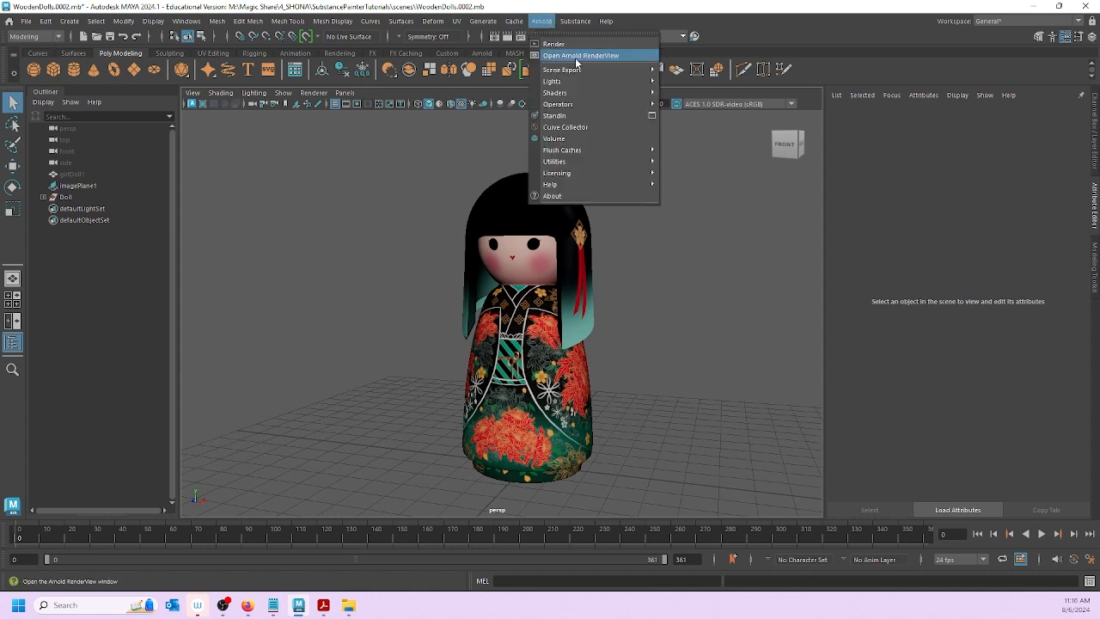
{"action": "mouse_move", "coordinate": [602, 81]}
{"action": "left_click", "coordinate": [692, 93]}
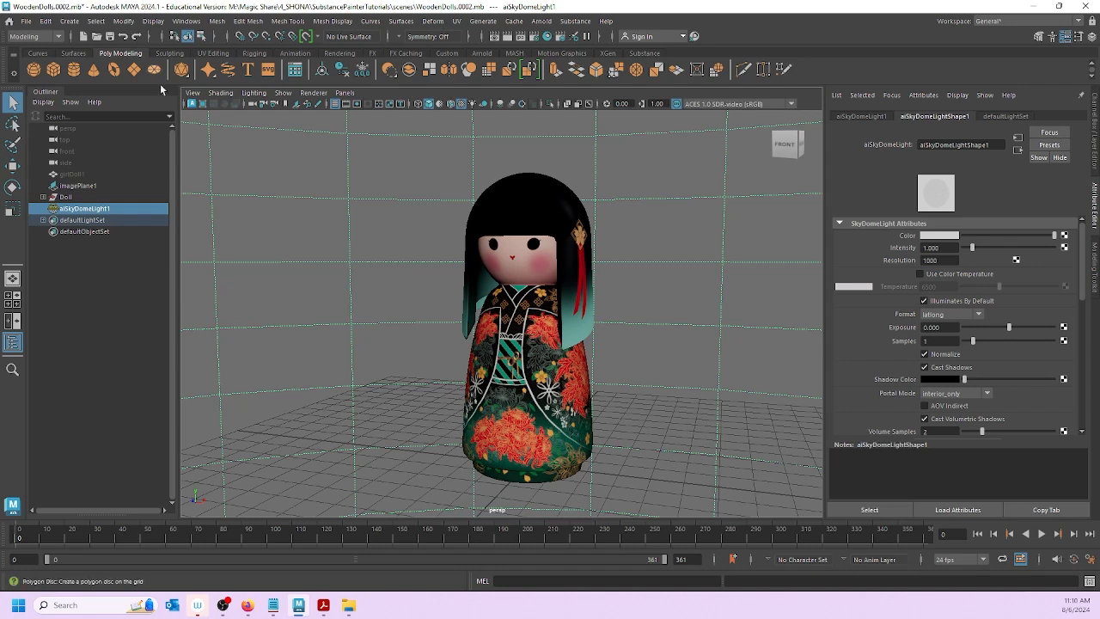
Step: Create a polygon plane under the doll and scale it uniformly by about 24 to form a floor
{"action": "left_click", "coordinate": [132, 68]}
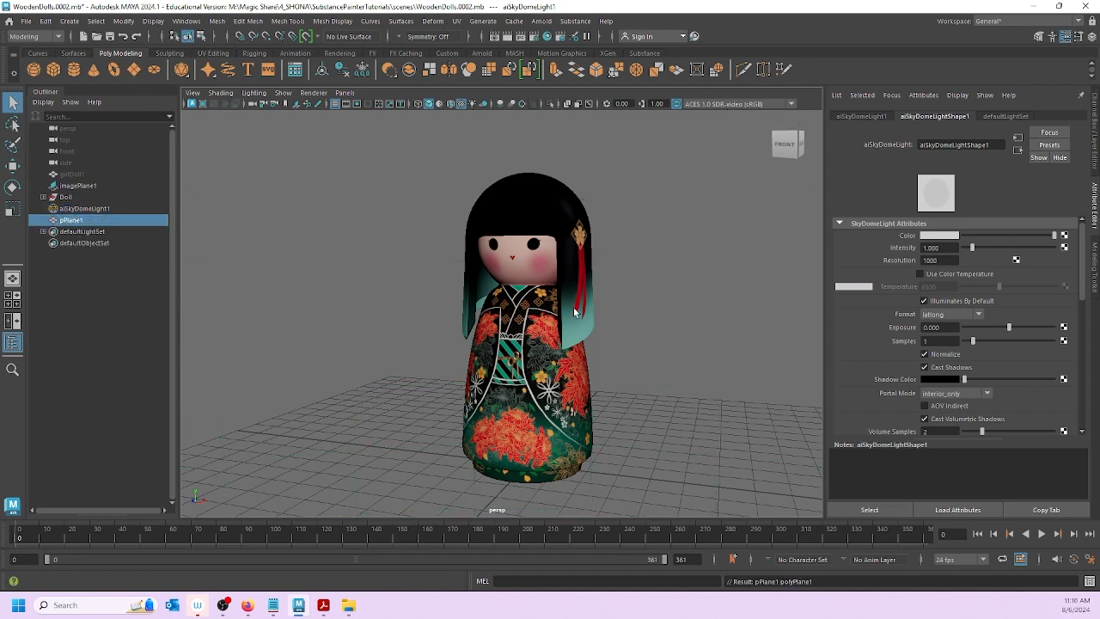
{"action": "scroll", "coordinate": [515, 417], "scroll_direction": "down", "scroll_amount": 5}
{"action": "key", "text": "r"}
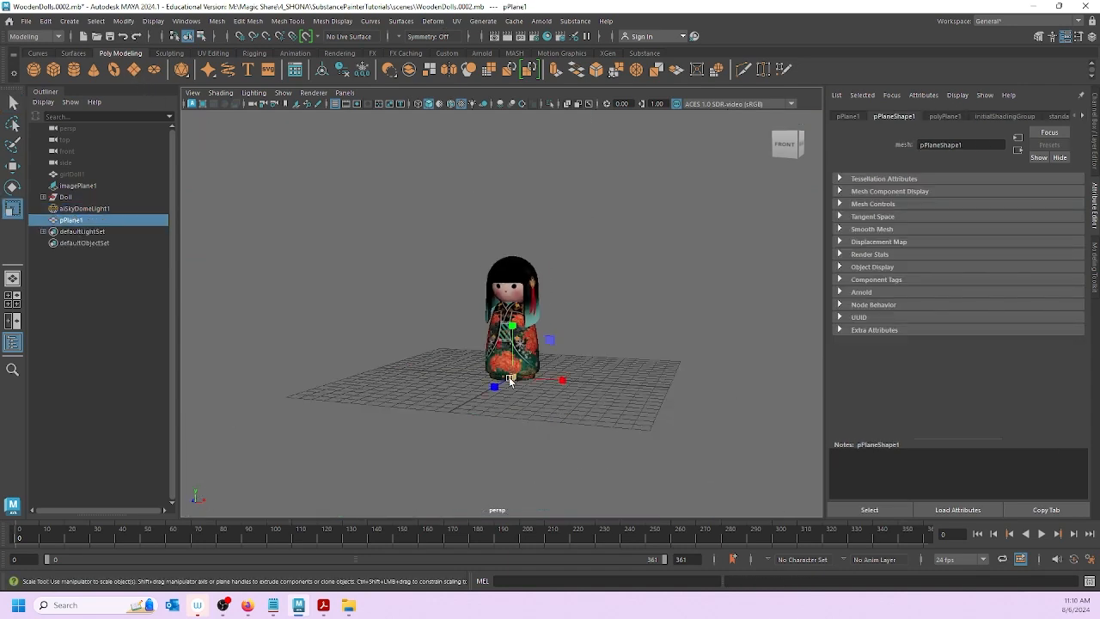
{"action": "left_click_drag", "start_coordinate": [512, 376], "coordinate": [711, 385]}
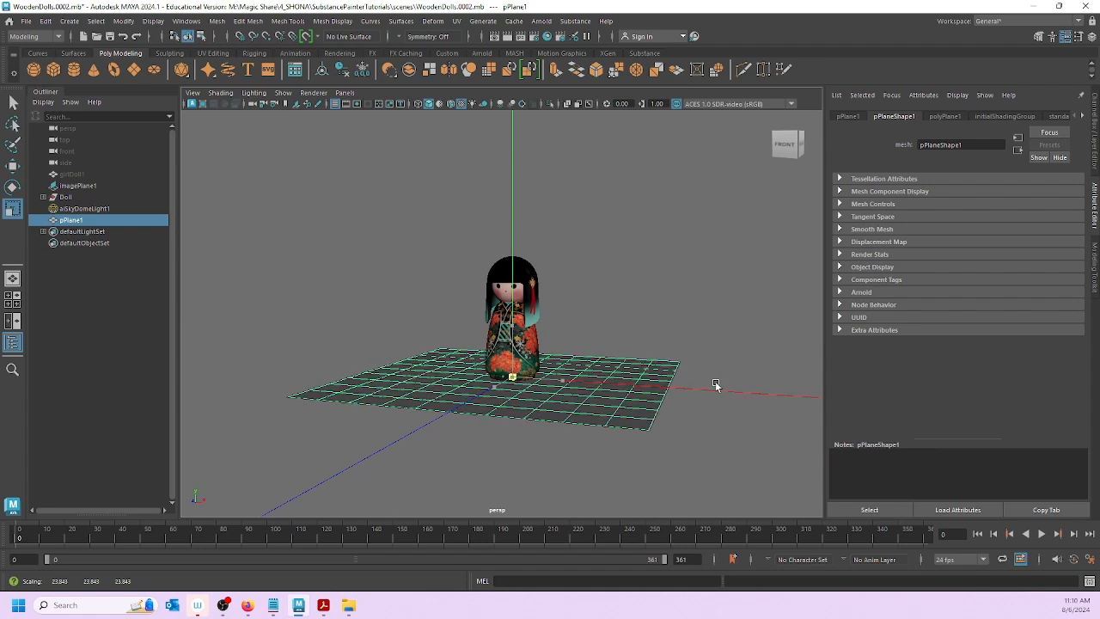
Step: Assign a new aiStandardSurface material to the floor plane and raise its base color to full brightness
{"action": "right_click_drag", "start_coordinate": [386, 394], "coordinate": [417, 557]}
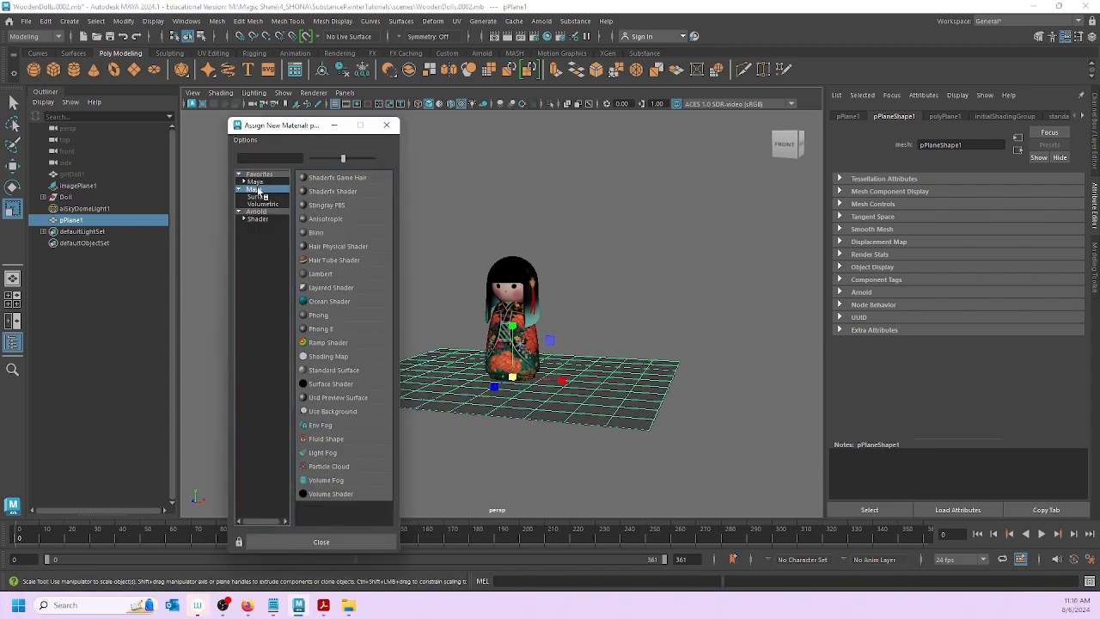
{"action": "left_click", "coordinate": [258, 211]}
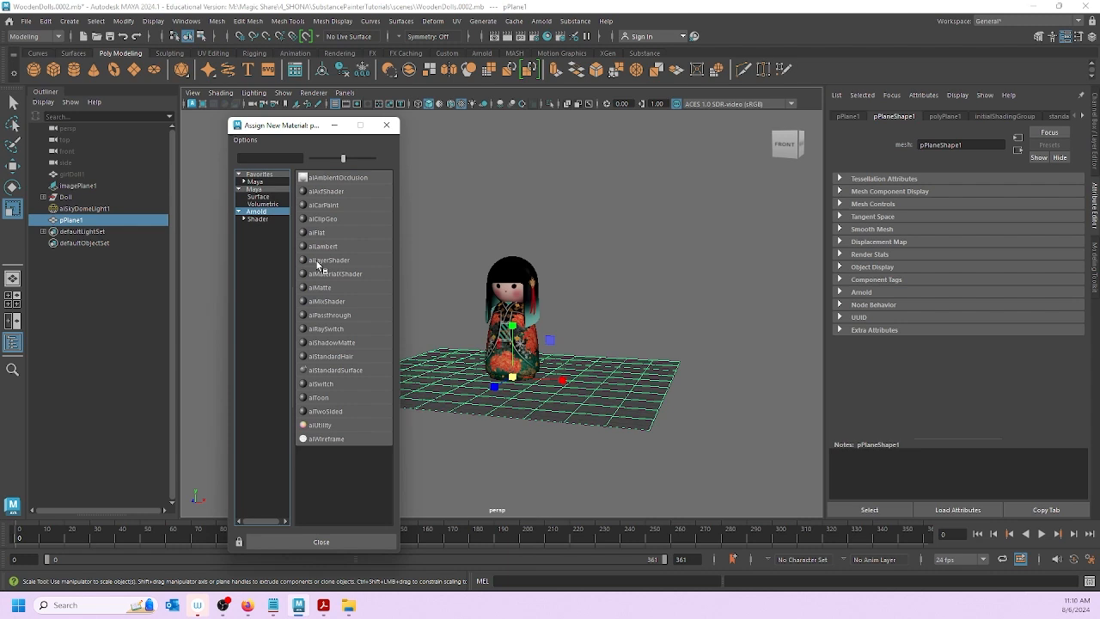
{"action": "left_click", "coordinate": [344, 370]}
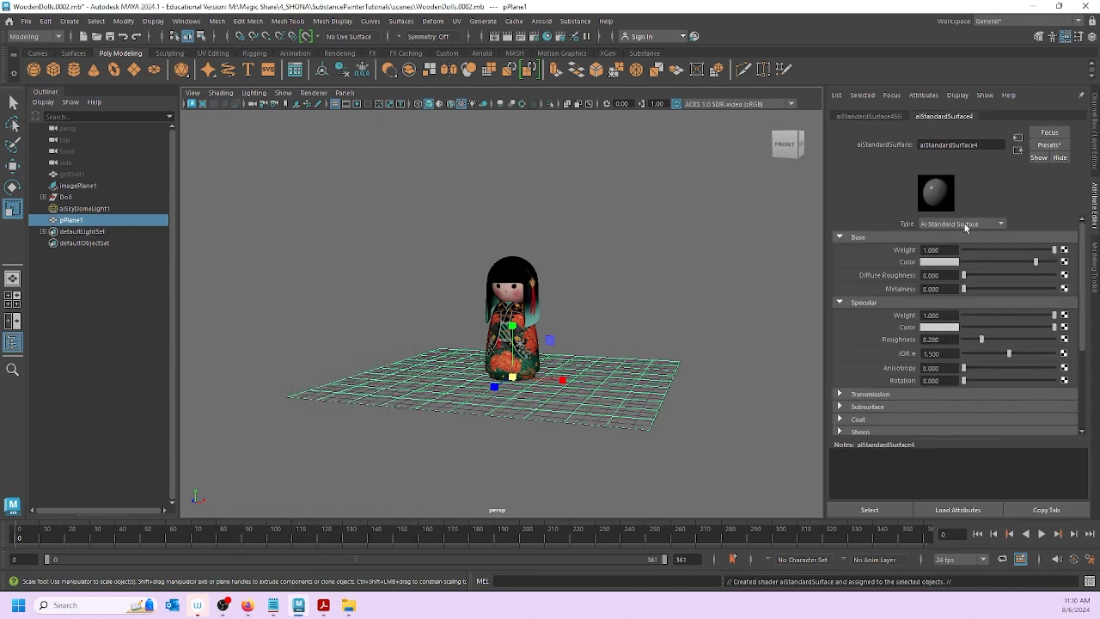
{"action": "left_click", "coordinate": [1049, 262]}
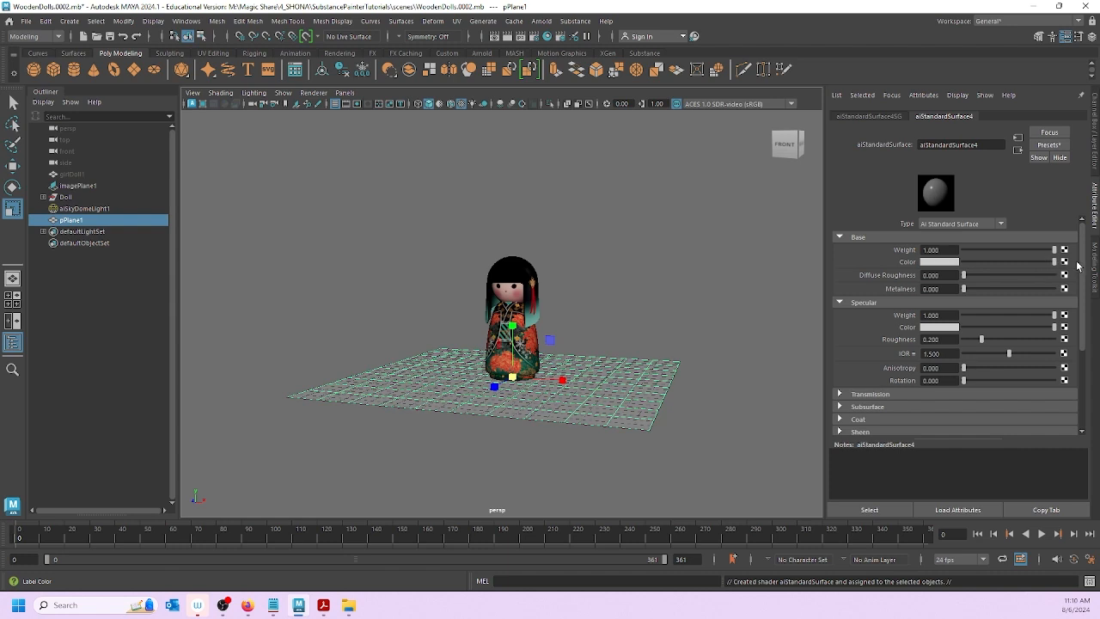
Step: Rename the plane's material as Floor and the doll's face and body materials as DollFaceTEX and DollBodyTEX
{"action": "double_click", "coordinate": [987, 149]}
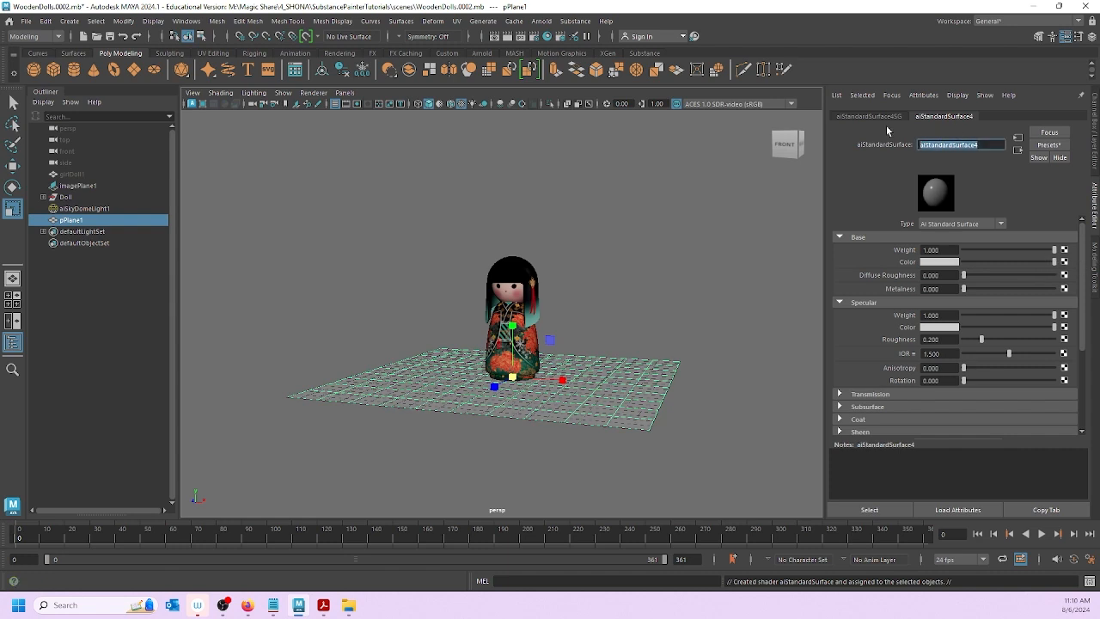
{"action": "type", "text": "Plane"}
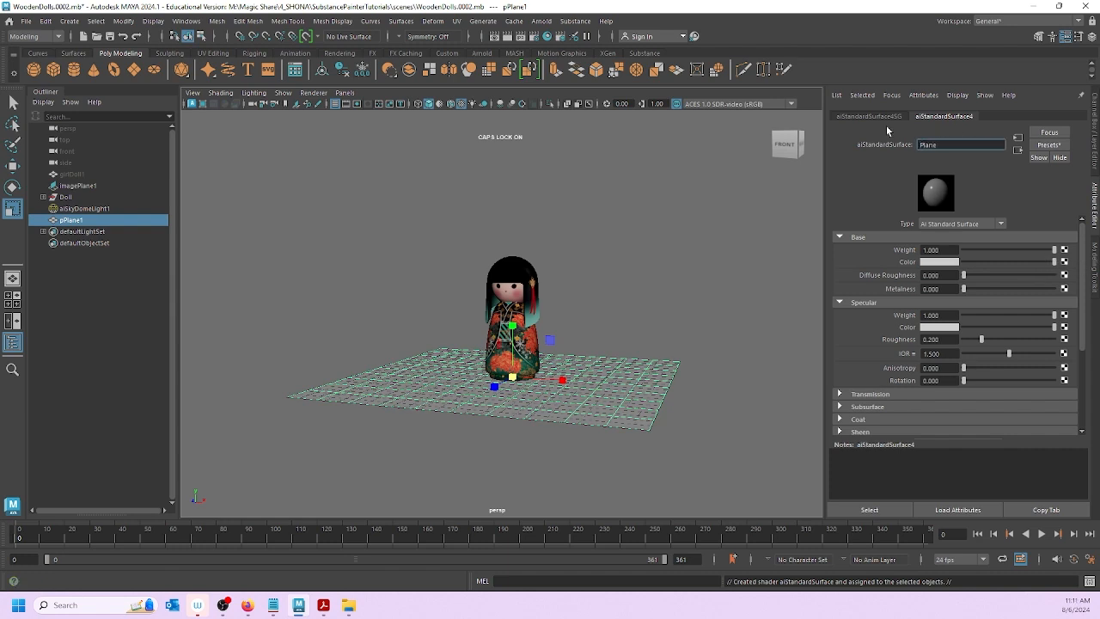
{"action": "type", "text": "Floor"}
{"action": "left_click", "coordinate": [373, 177]}
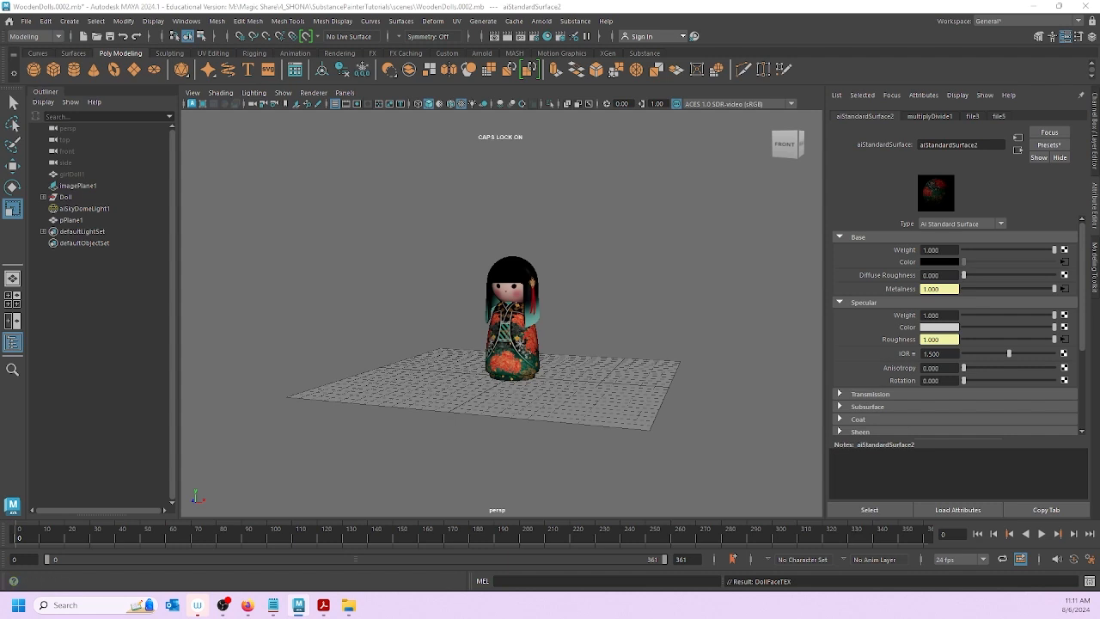
{"action": "key", "text": "Return"}
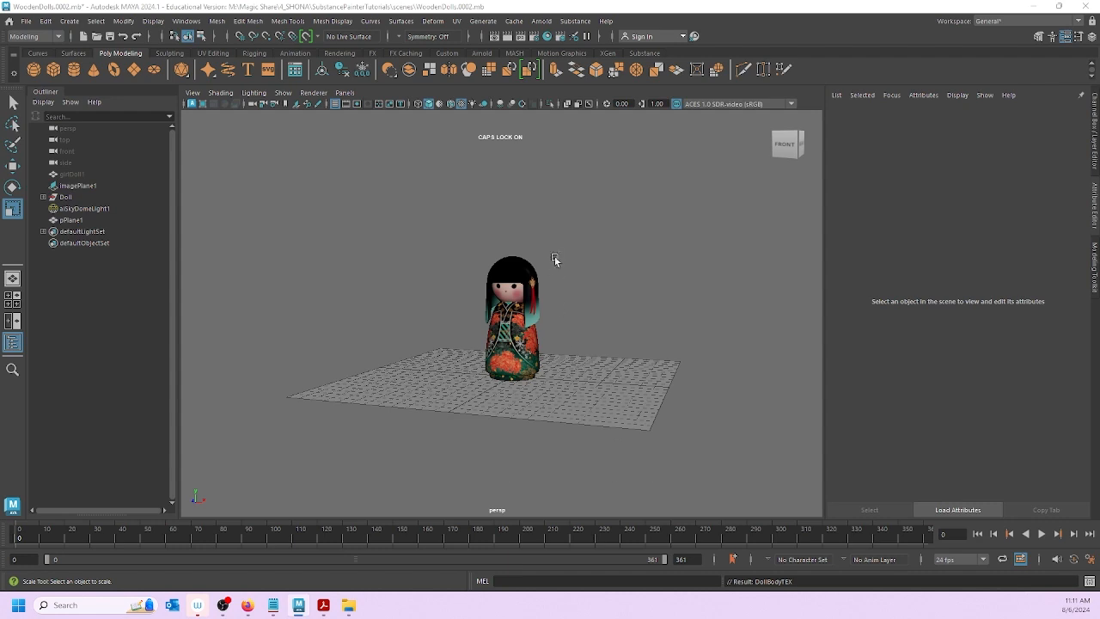
Step: Bring the doll closer in the perspective view and save the scene
{"action": "scroll", "coordinate": [554, 255], "scroll_direction": "up", "scroll_amount": 2}
{"action": "left_click", "coordinate": [465, 214]}
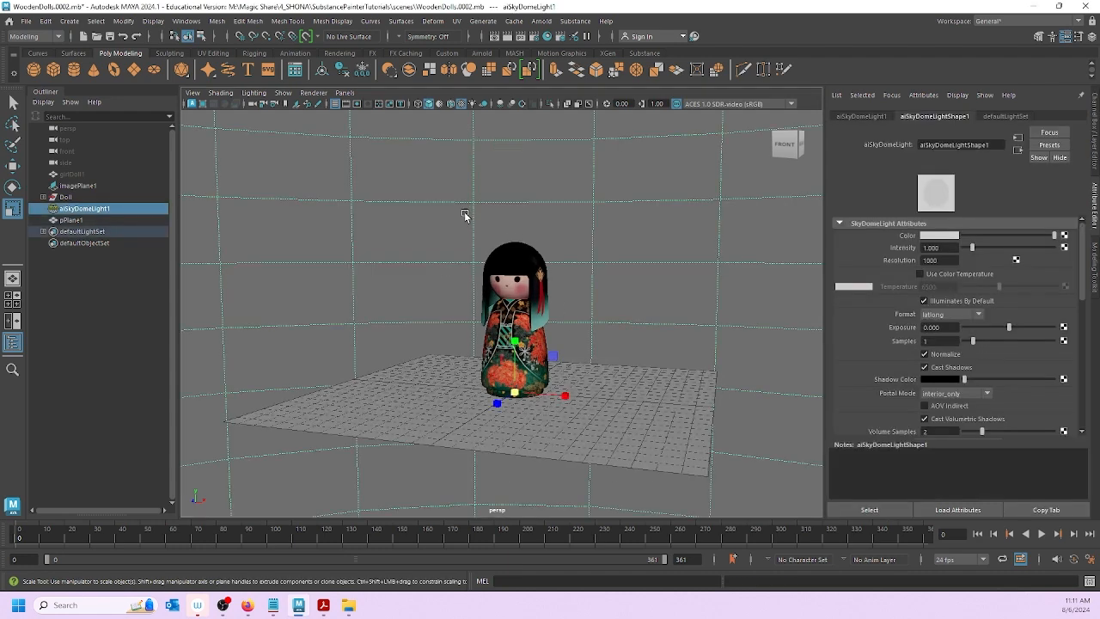
{"action": "scroll", "coordinate": [528, 258], "scroll_direction": "up", "scroll_amount": 2}
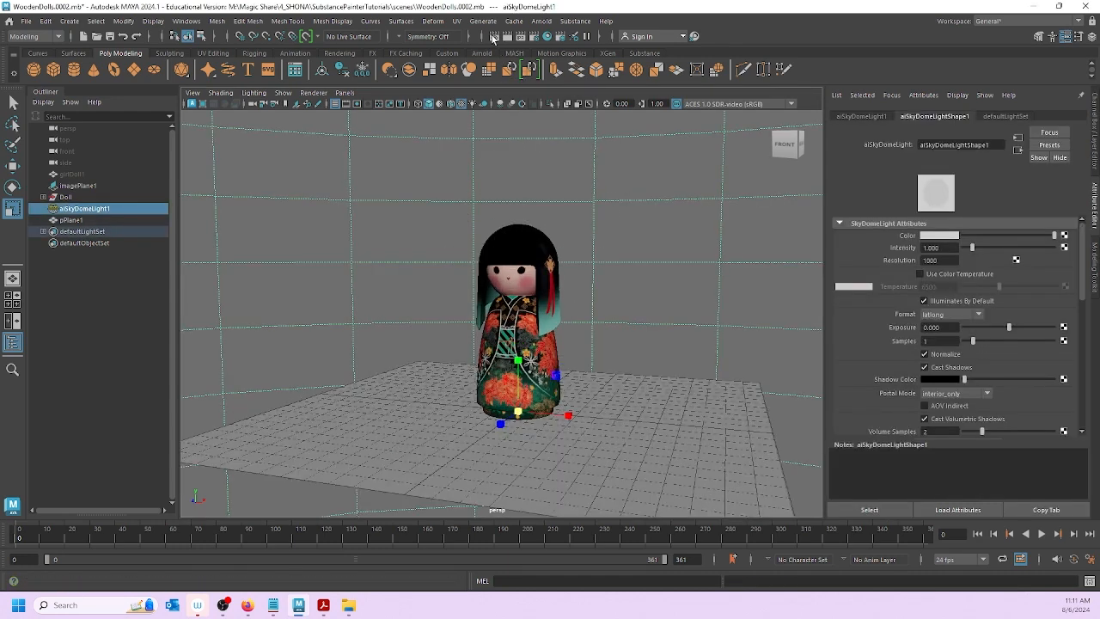
{"action": "left_click", "coordinate": [541, 21]}
{"action": "left_click", "coordinate": [516, 13]}
{"action": "left_click", "coordinate": [26, 20]}
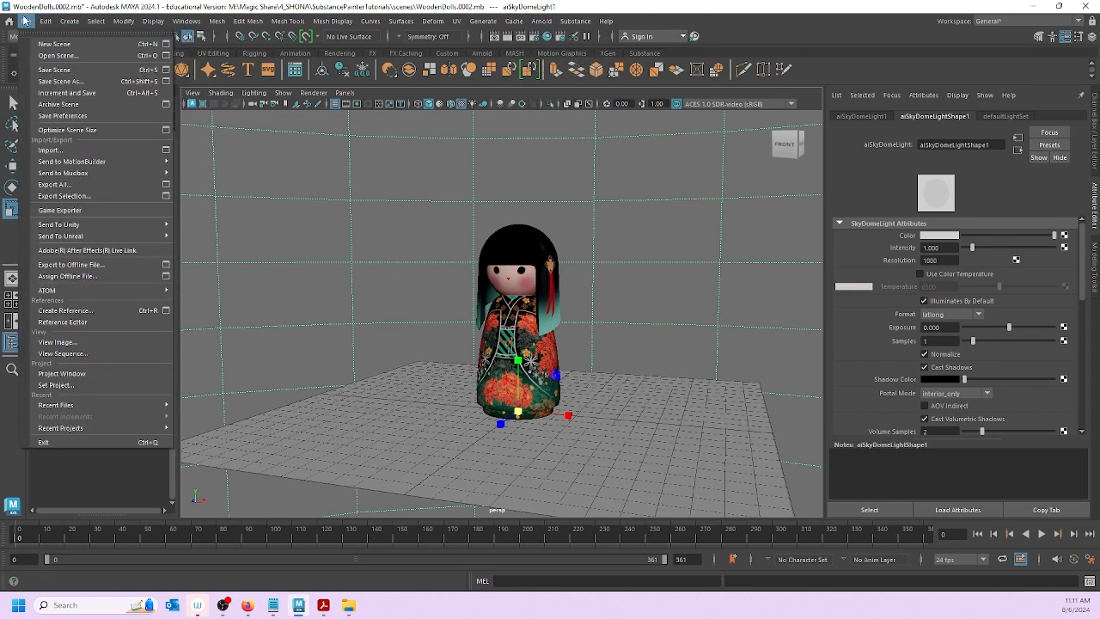
{"action": "left_click", "coordinate": [55, 70]}
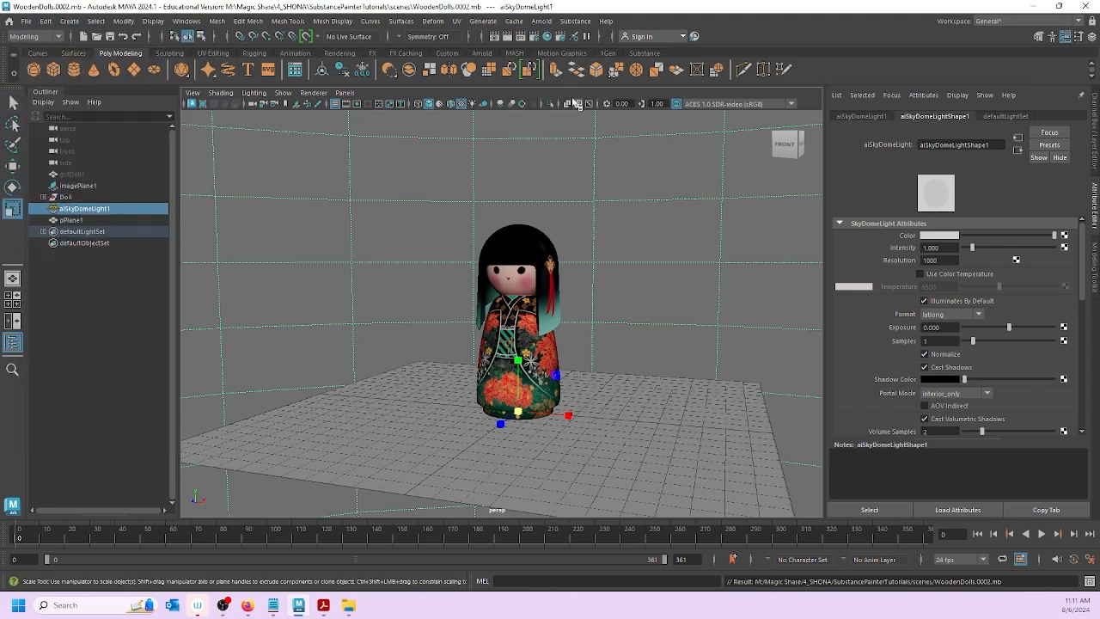
Step: Try to render the doll scene in Arnold RenderView and close the render window
{"action": "left_click", "coordinate": [544, 23]}
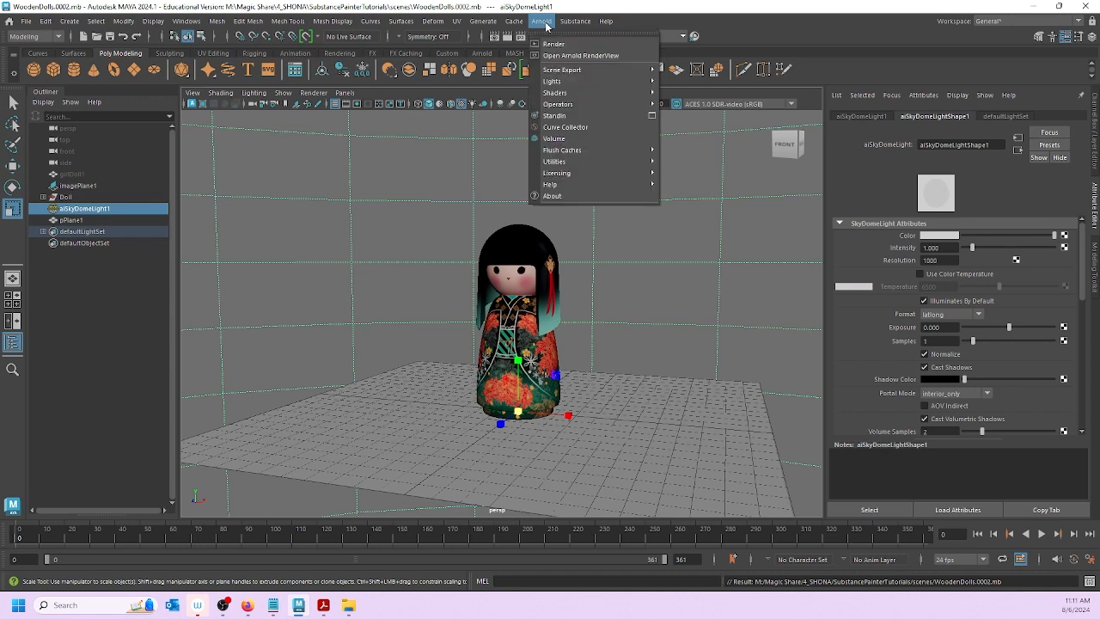
{"action": "left_click", "coordinate": [589, 56]}
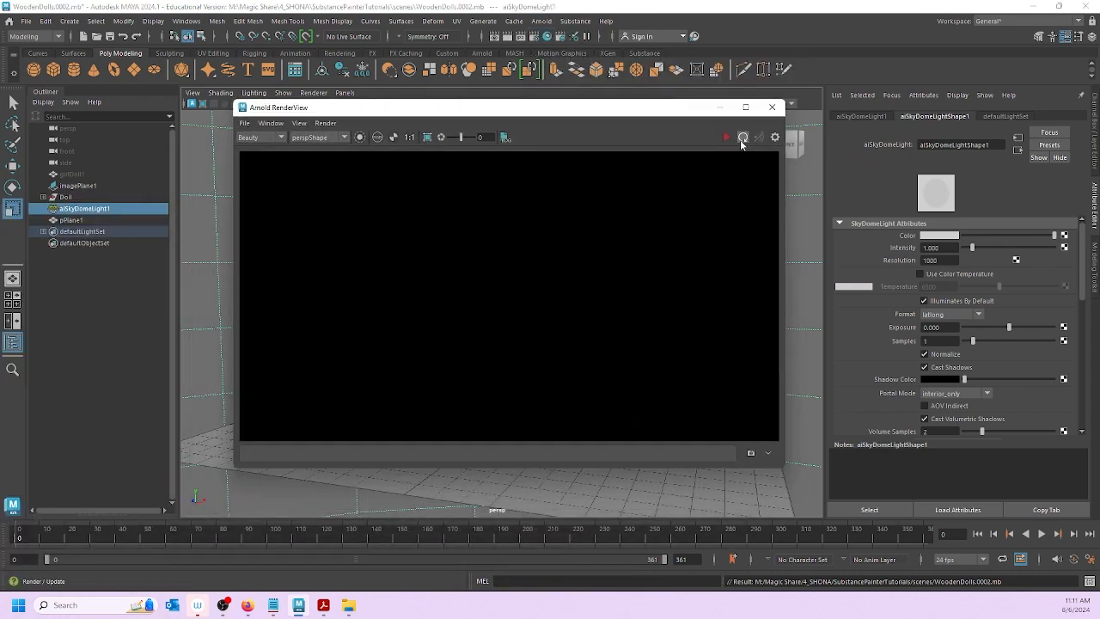
{"action": "left_click", "coordinate": [742, 138]}
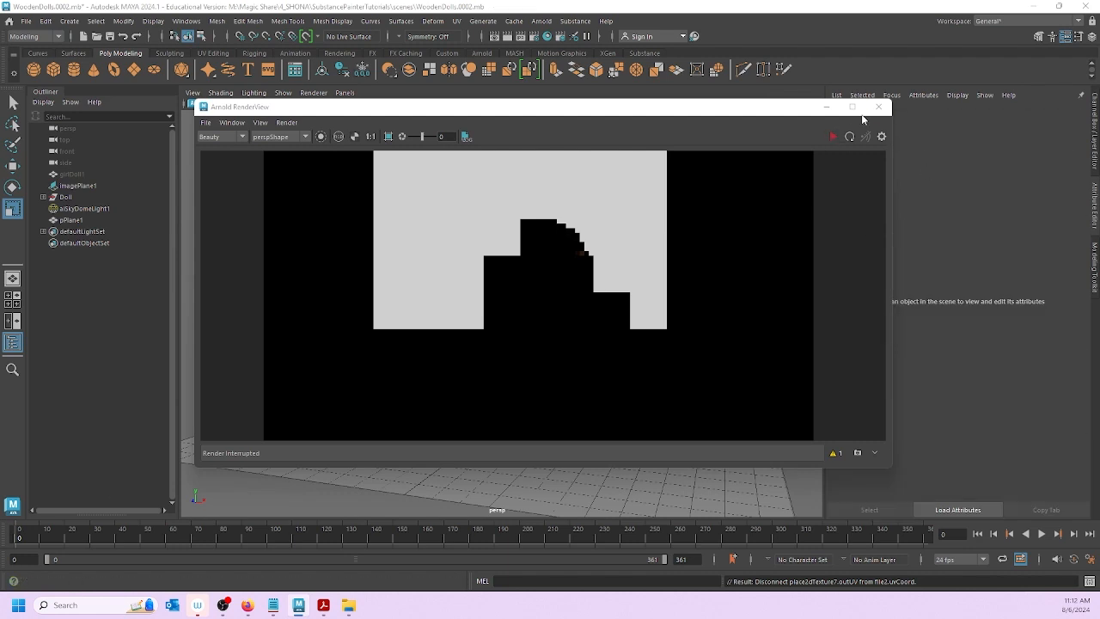
{"action": "left_click", "coordinate": [877, 107]}
Step: Reopen Arnold RenderView, render the scene through the perspective camera and move the window to uncover the lower viewport
{"action": "left_click", "coordinate": [541, 20]}
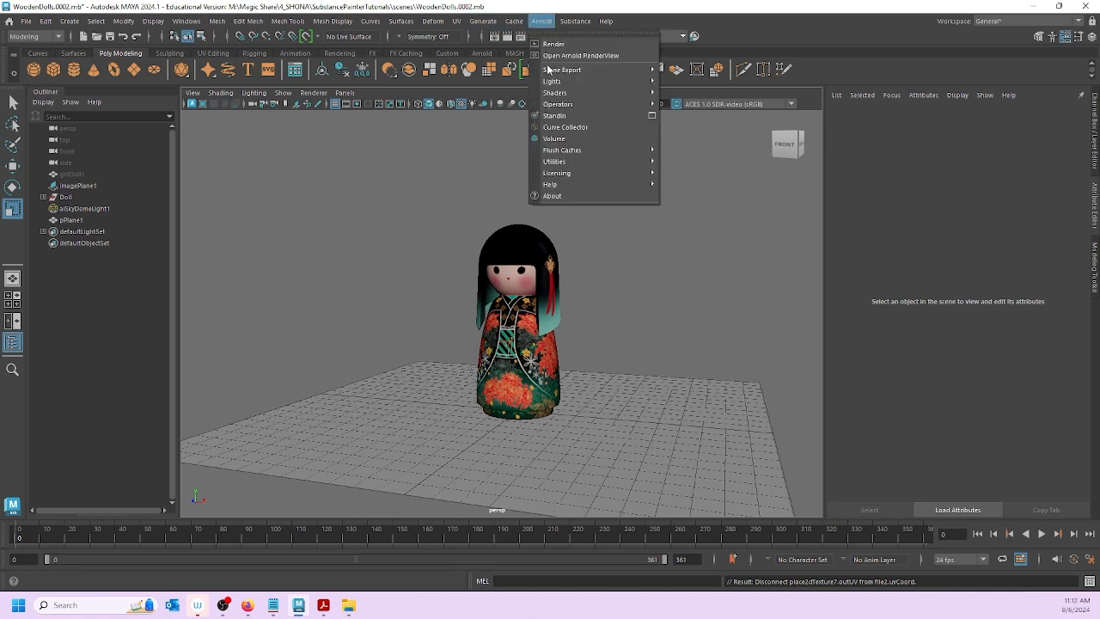
{"action": "left_click", "coordinate": [567, 57]}
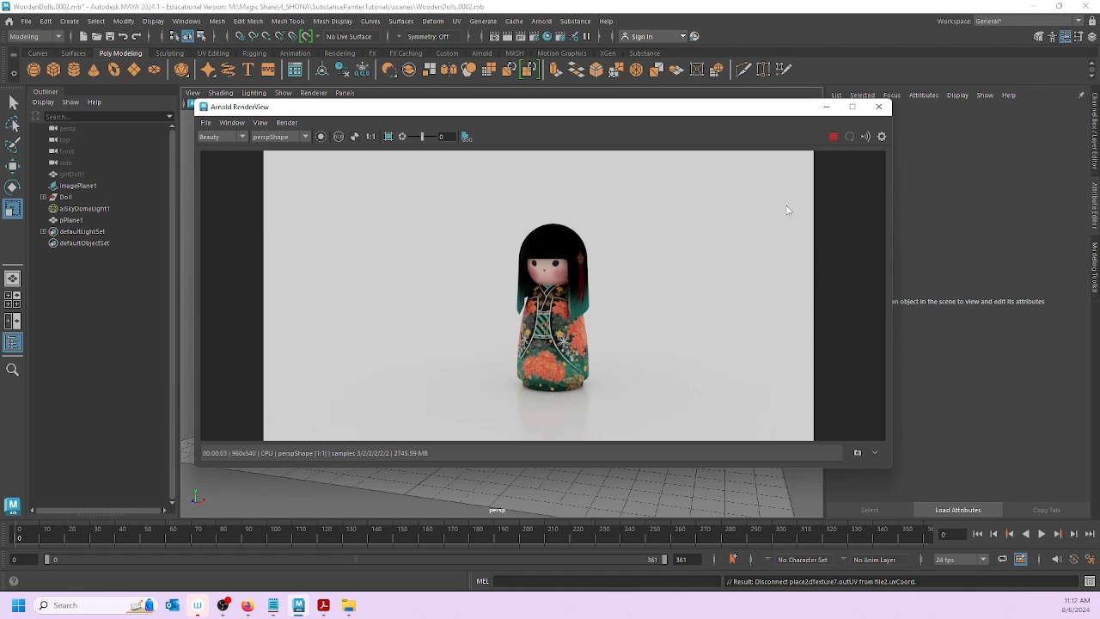
{"action": "left_click_drag", "start_coordinate": [767, 111], "coordinate": [681, 40]}
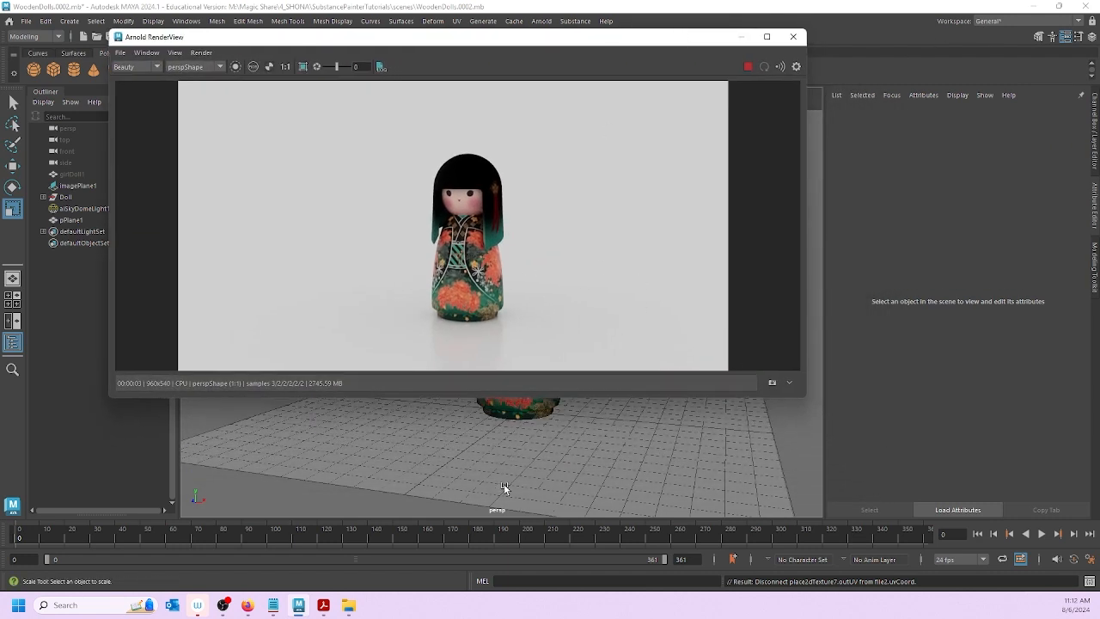
Step: Examine the live Arnold render of the doll up close and from another camera angle, including the face, hair and kimono
{"action": "right_click_drag", "start_coordinate": [541, 455], "coordinate": [573, 553], "text": "alt"}
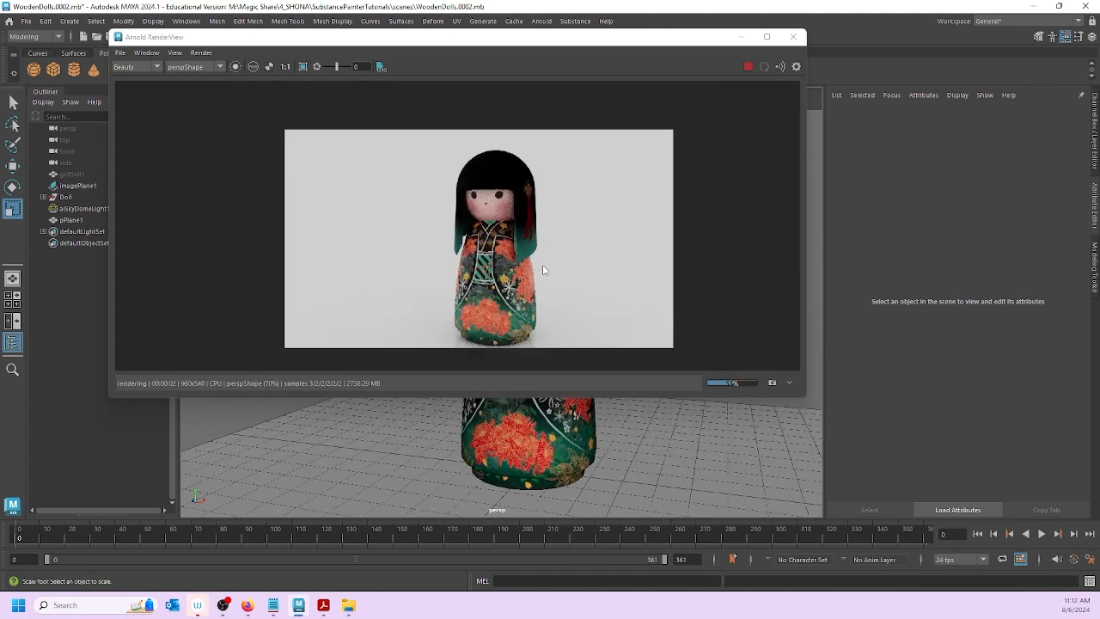
{"action": "scroll", "coordinate": [543, 269], "scroll_direction": "down", "scroll_amount": 1}
{"action": "scroll", "coordinate": [564, 416], "scroll_direction": "down", "scroll_amount": 1}
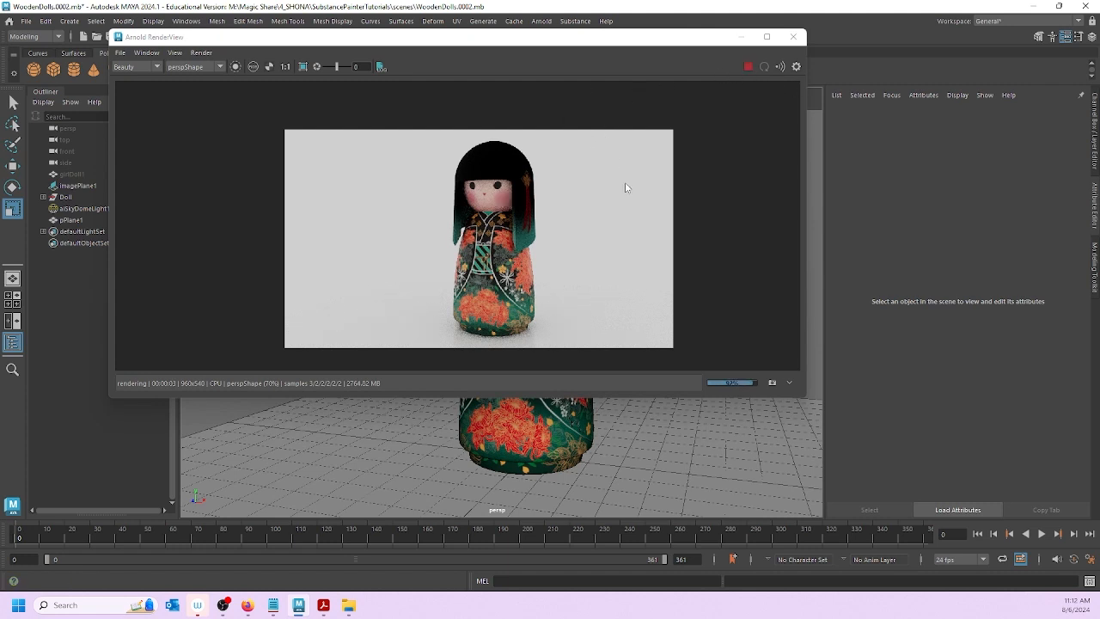
{"action": "scroll", "coordinate": [542, 215], "scroll_direction": "up", "scroll_amount": 1}
{"action": "scroll", "coordinate": [538, 213], "scroll_direction": "down", "scroll_amount": 1}
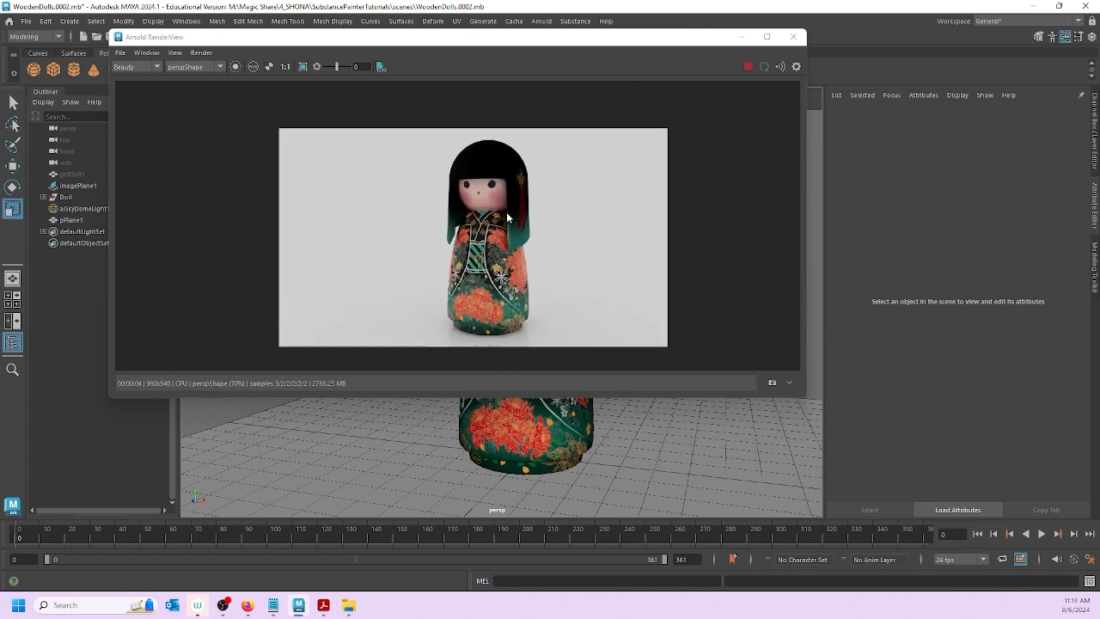
{"action": "scroll", "coordinate": [506, 211], "scroll_direction": "up", "scroll_amount": 1}
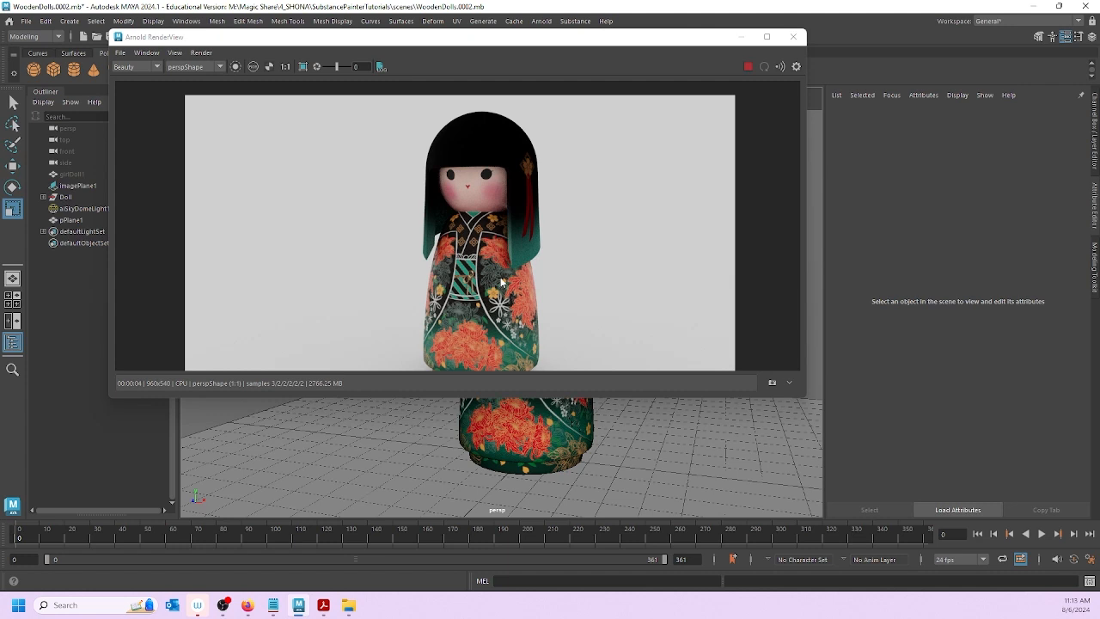
{"action": "scroll", "coordinate": [502, 283], "scroll_direction": "down", "scroll_amount": 1}
{"action": "scroll", "coordinate": [460, 311], "scroll_direction": "up", "scroll_amount": 1}
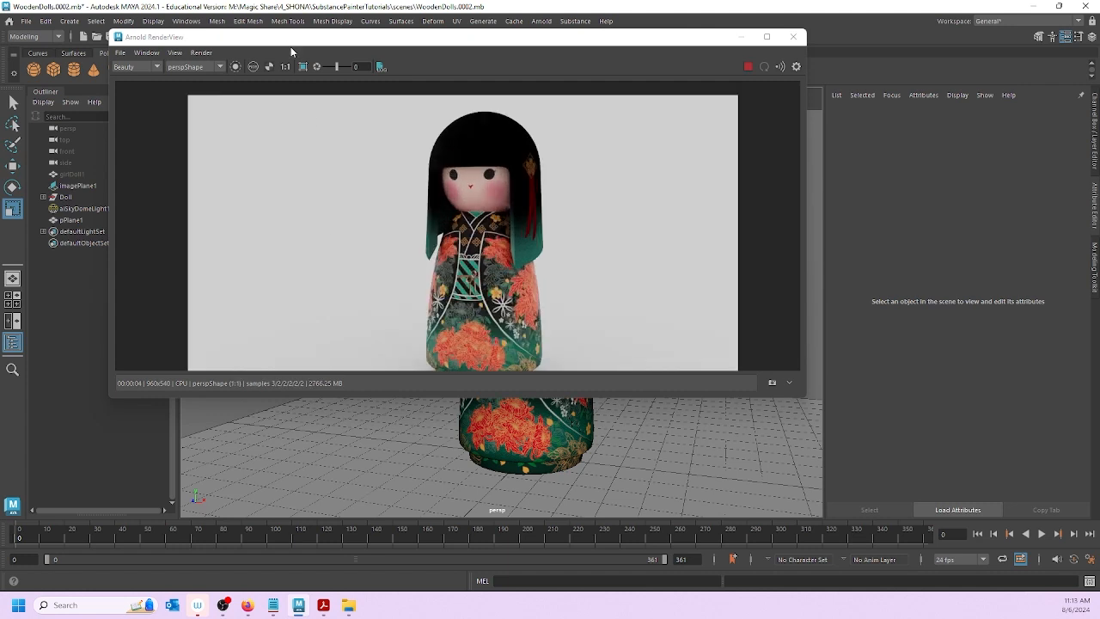
{"action": "scroll", "coordinate": [456, 226], "scroll_direction": "up", "scroll_amount": 1}
{"action": "scroll", "coordinate": [457, 226], "scroll_direction": "down", "scroll_amount": 1}
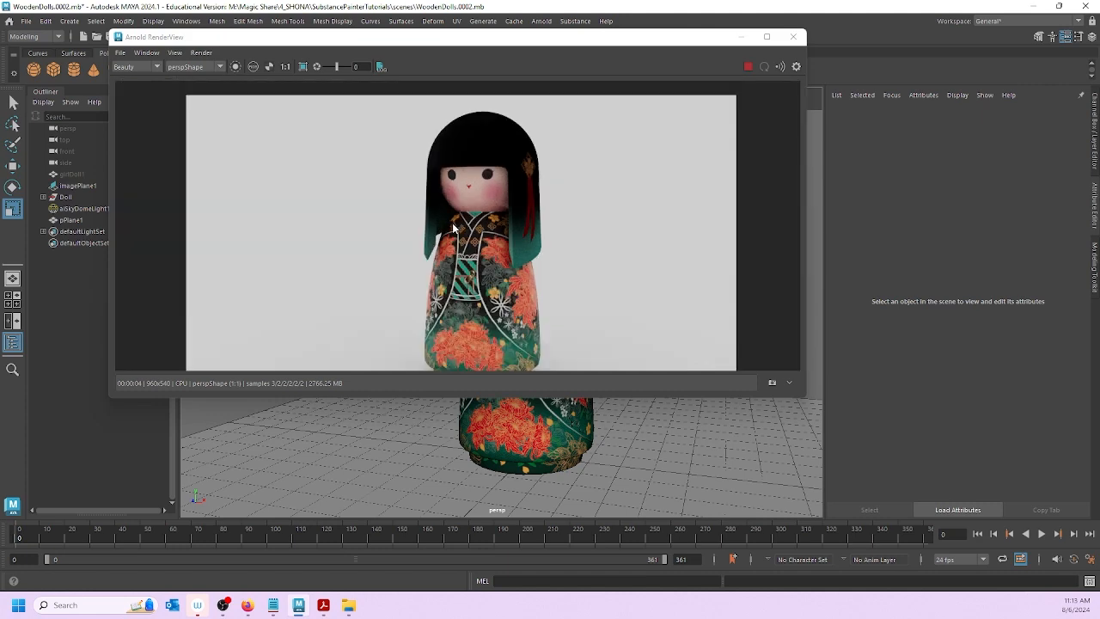
{"action": "scroll", "coordinate": [453, 224], "scroll_direction": "down", "scroll_amount": 1}
{"action": "scroll", "coordinate": [448, 222], "scroll_direction": "up", "scroll_amount": 1}
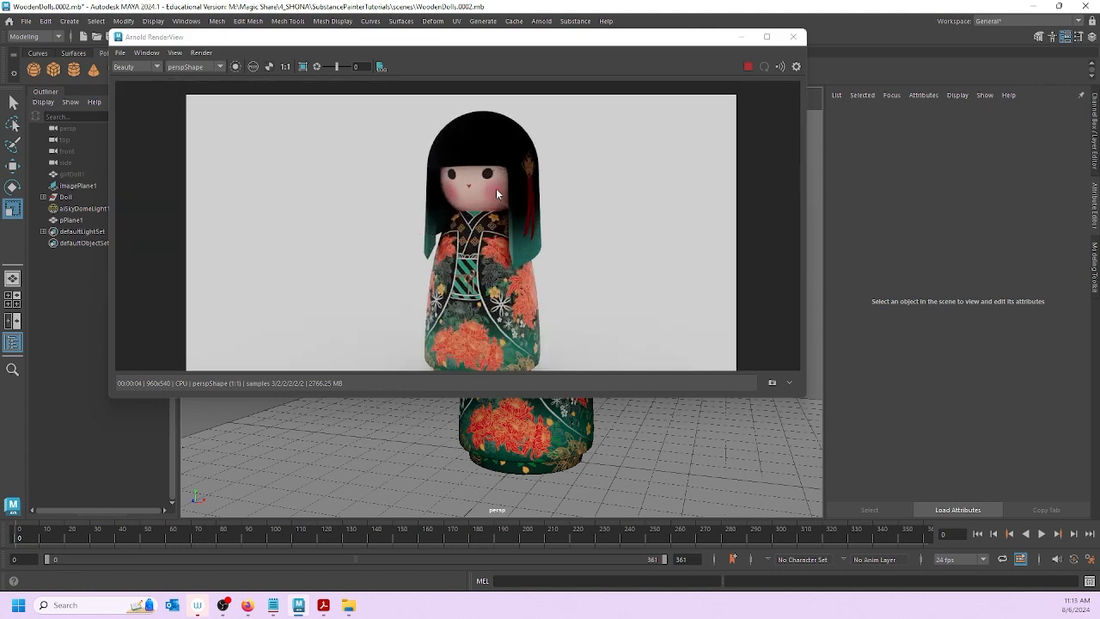
{"action": "left_click_drag", "start_coordinate": [541, 449], "coordinate": [436, 484], "text": "alt"}
{"action": "middle_click_drag", "start_coordinate": [434, 467], "coordinate": [444, 451], "text": "alt"}
{"action": "left_click_drag", "start_coordinate": [445, 451], "coordinate": [526, 441], "text": "alt"}
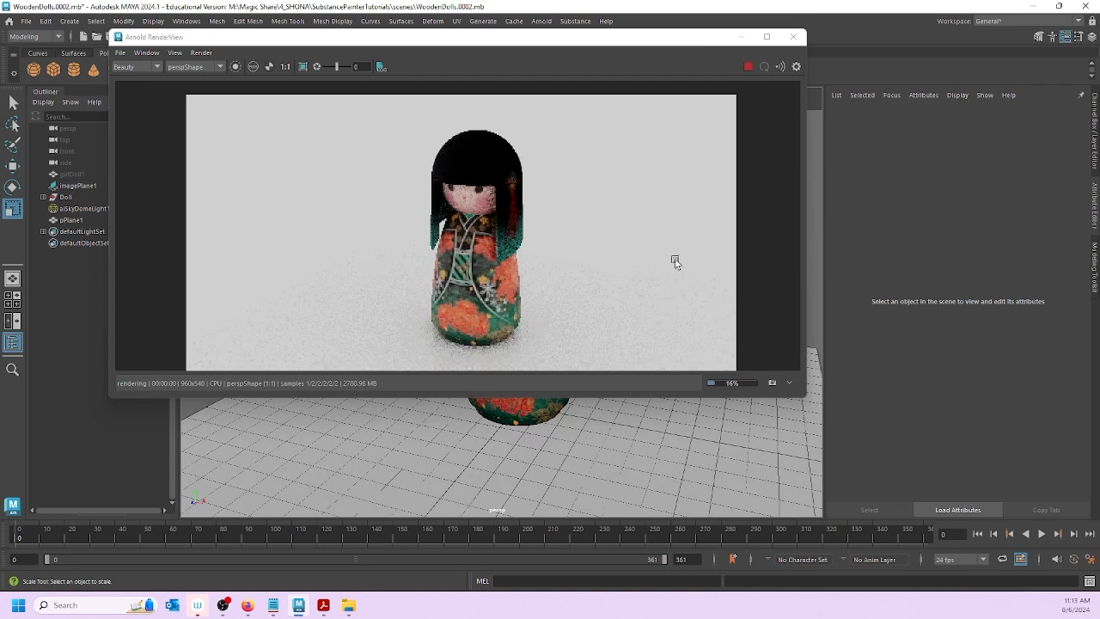